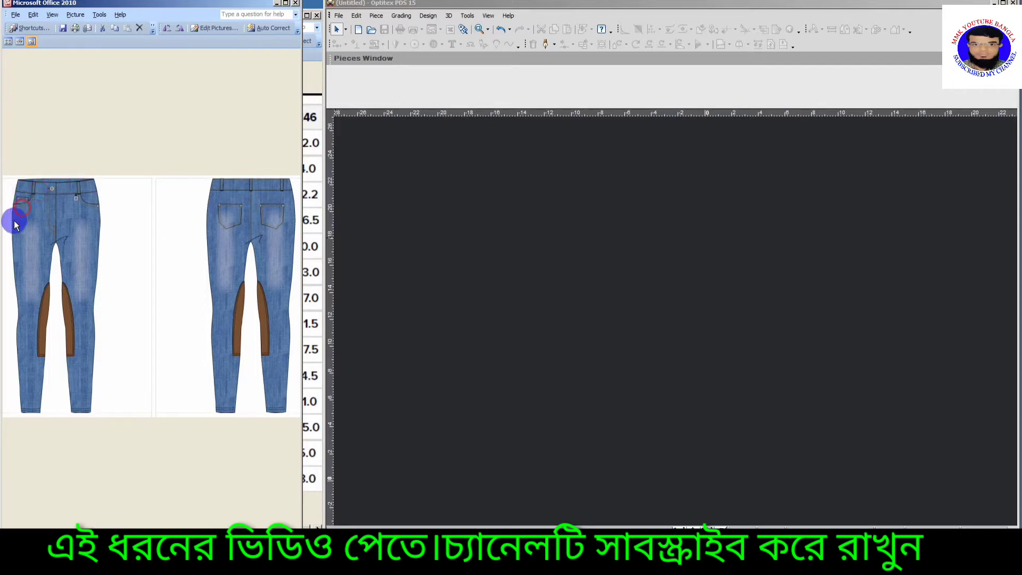
# Bring the Picture Manager size chart for 134, 140 and 146 in front of the jeans picture.
pyautogui.click(23, 356)
pyautogui.click(30, 247)
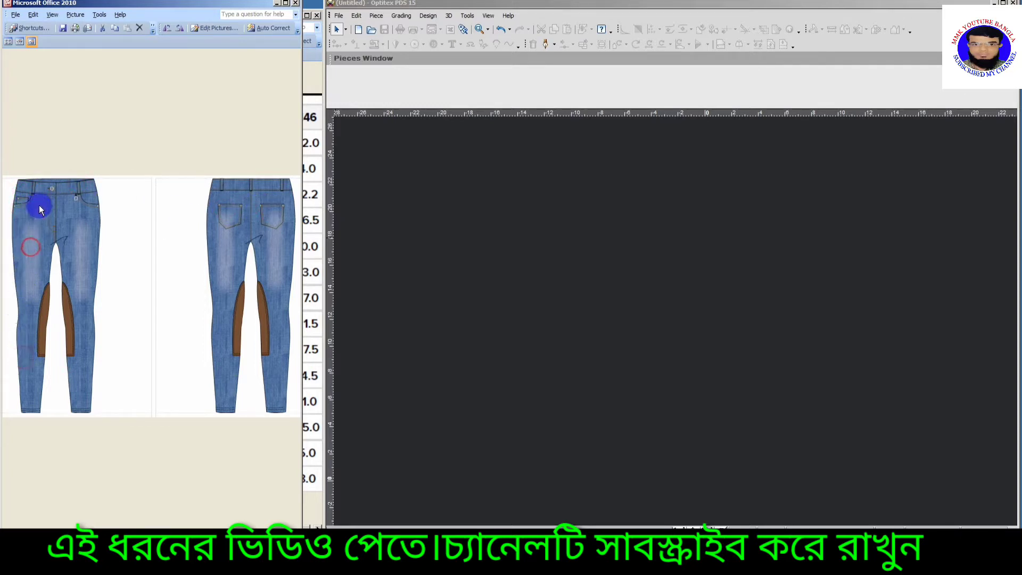
pyautogui.click(90, 201)
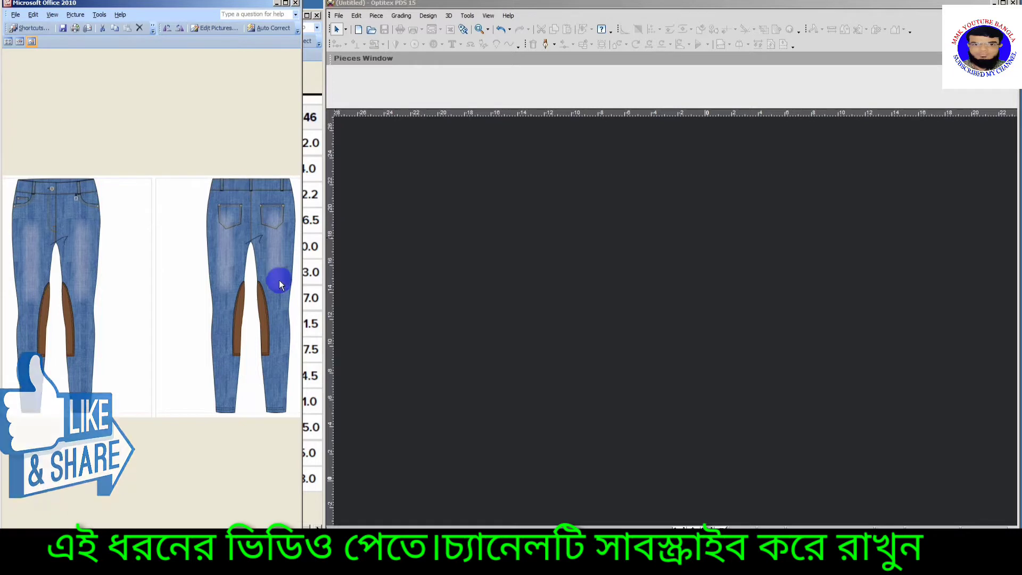
pyautogui.click(259, 378)
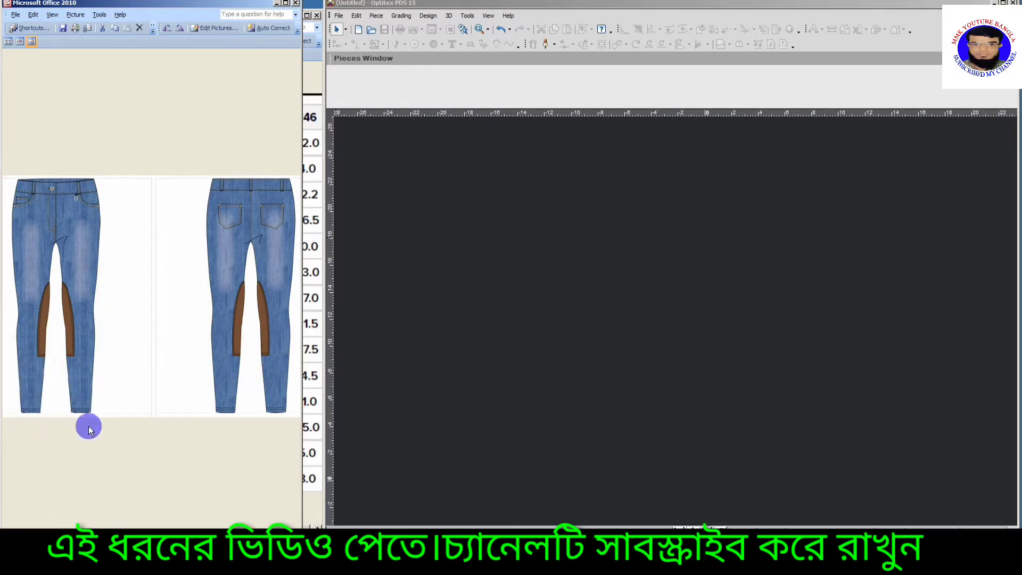
pyautogui.click(235, 217)
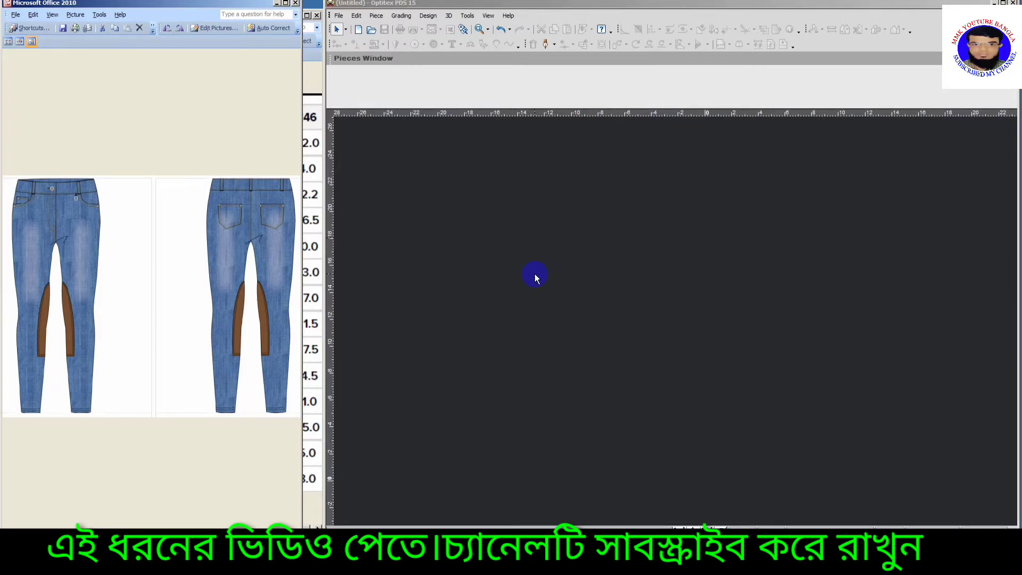
pyautogui.click(216, 302)
pyautogui.click(310, 81)
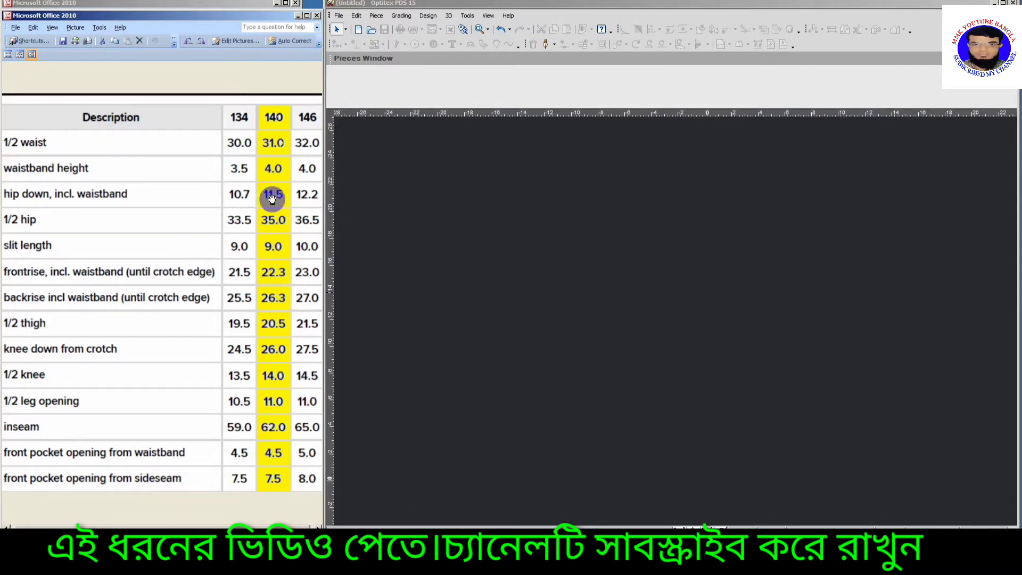
pyautogui.click(273, 168)
pyautogui.click(263, 5)
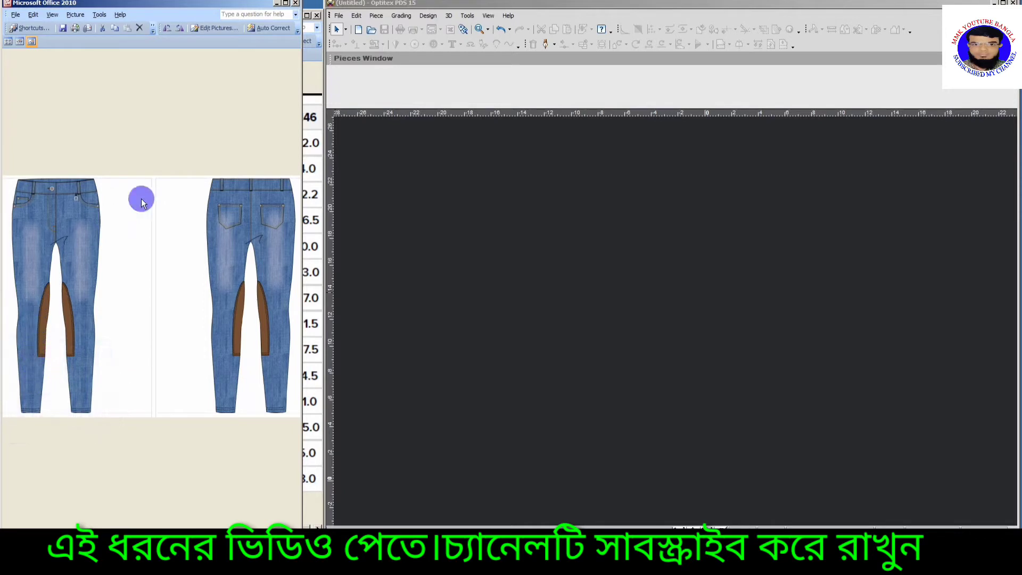
pyautogui.click(311, 93)
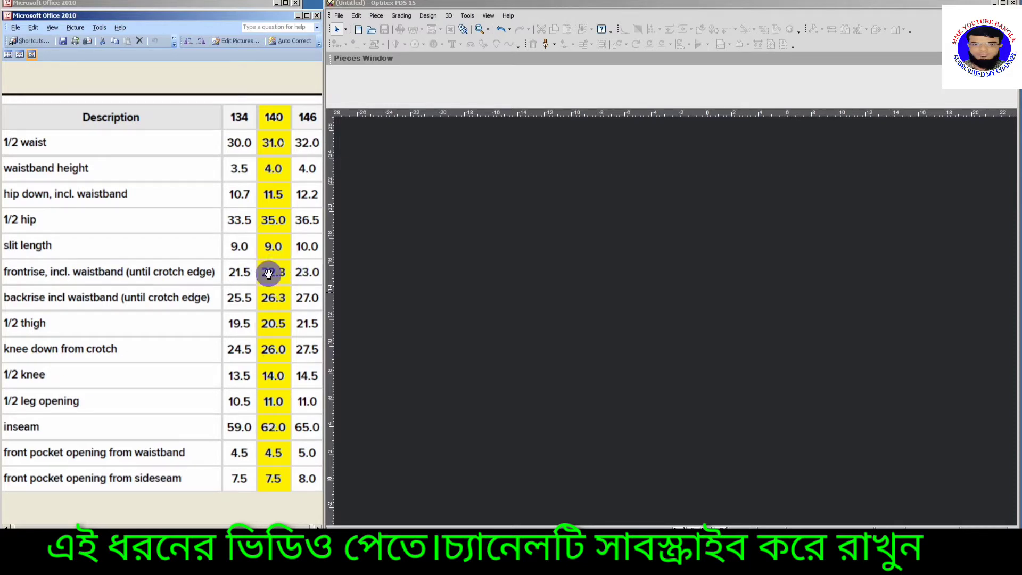
pyautogui.moveTo(237, 20); pyautogui.dragTo(238, 7)
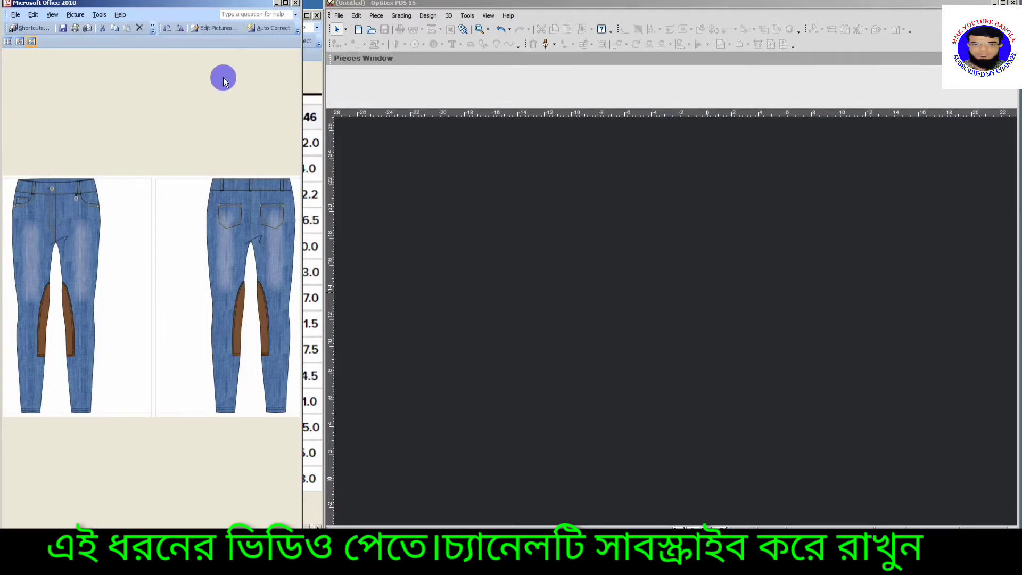
pyautogui.click(312, 79)
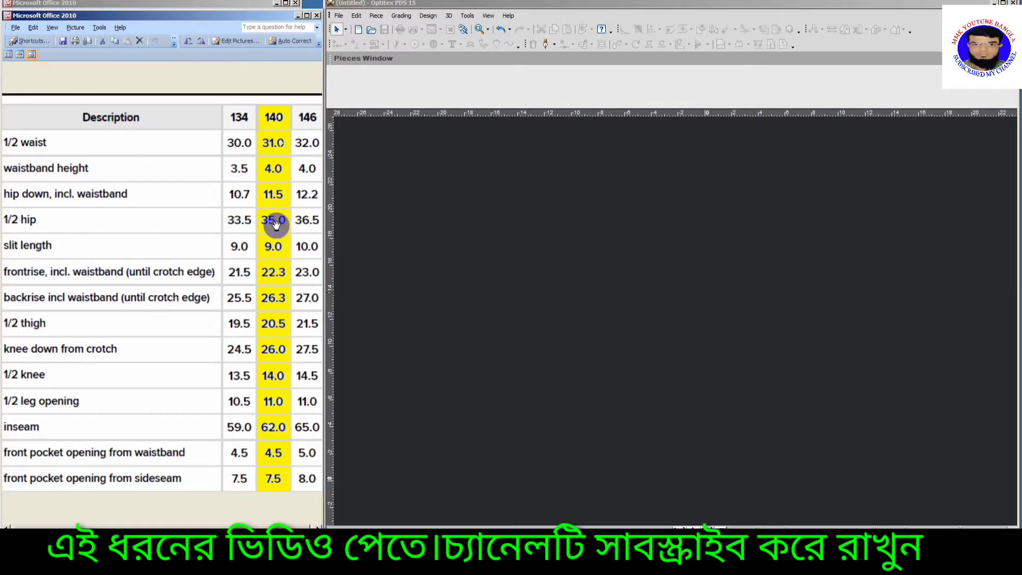
# Start a new rectangular piece and check its sizes against the jeans picture and measurement chart.
pyautogui.rightClick(518, 255)
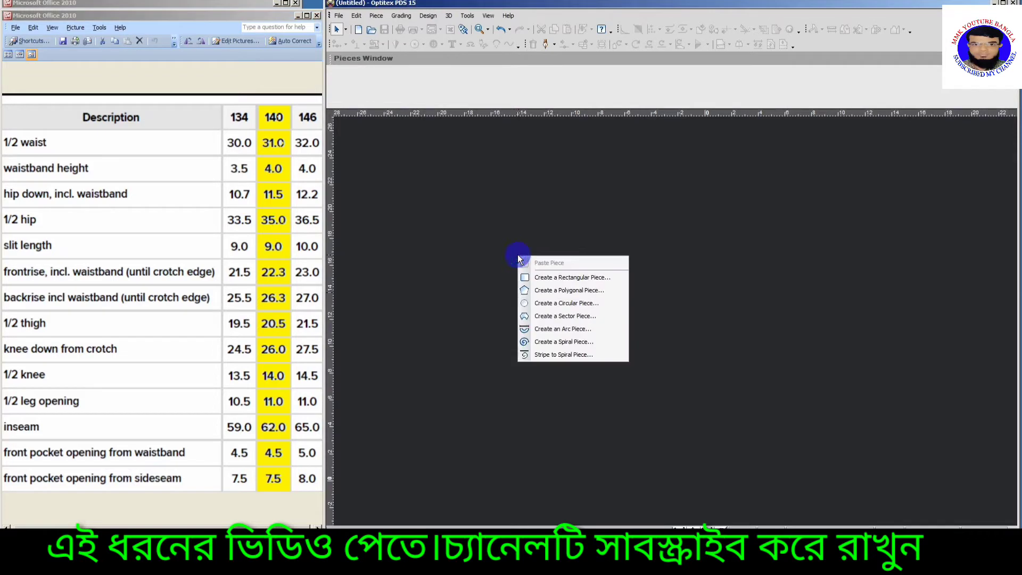
pyautogui.click(537, 278)
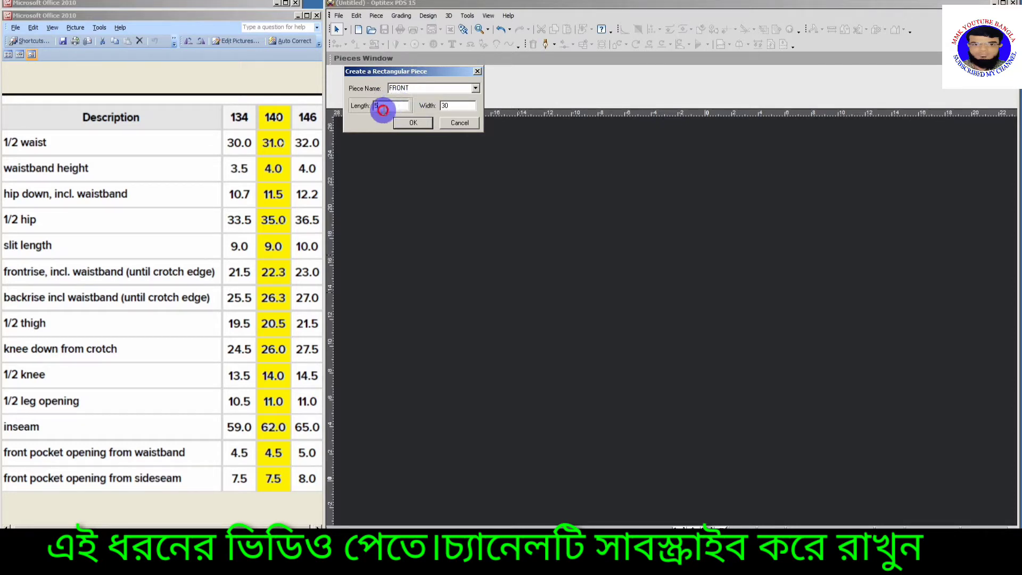
pyautogui.doubleClick(379, 105)
pyautogui.click(267, 250)
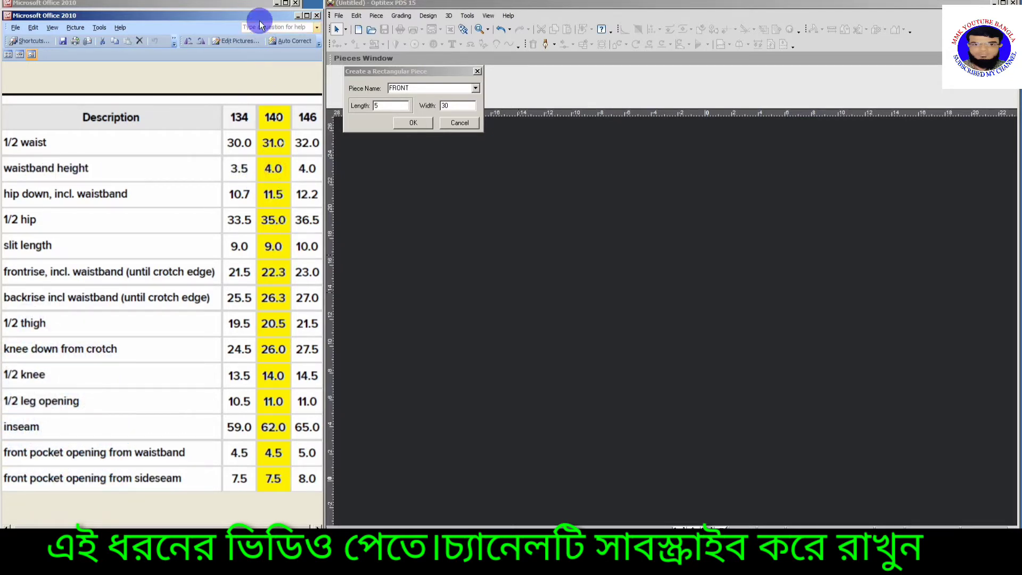
pyautogui.click(250, 4)
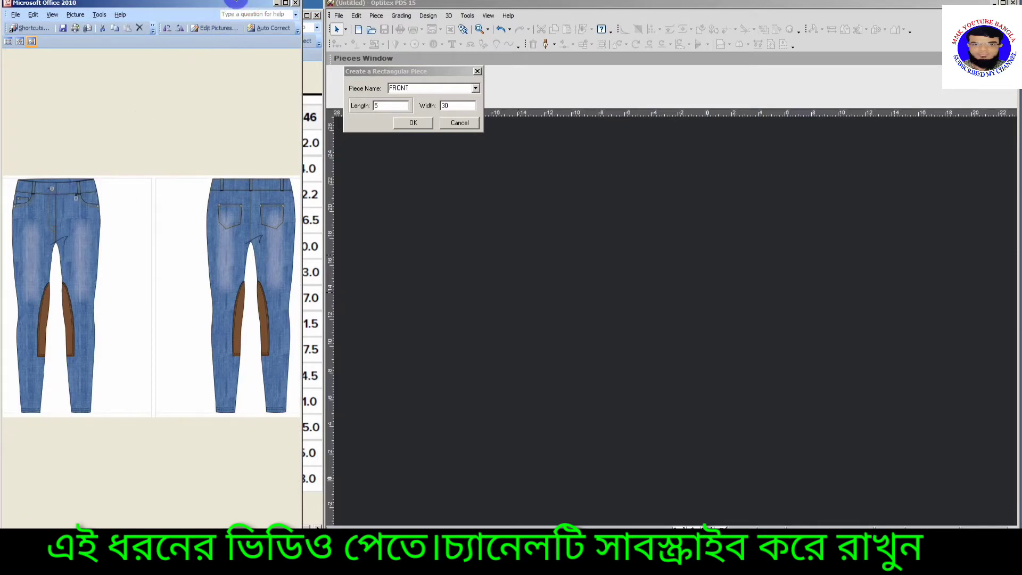
pyautogui.click(308, 76)
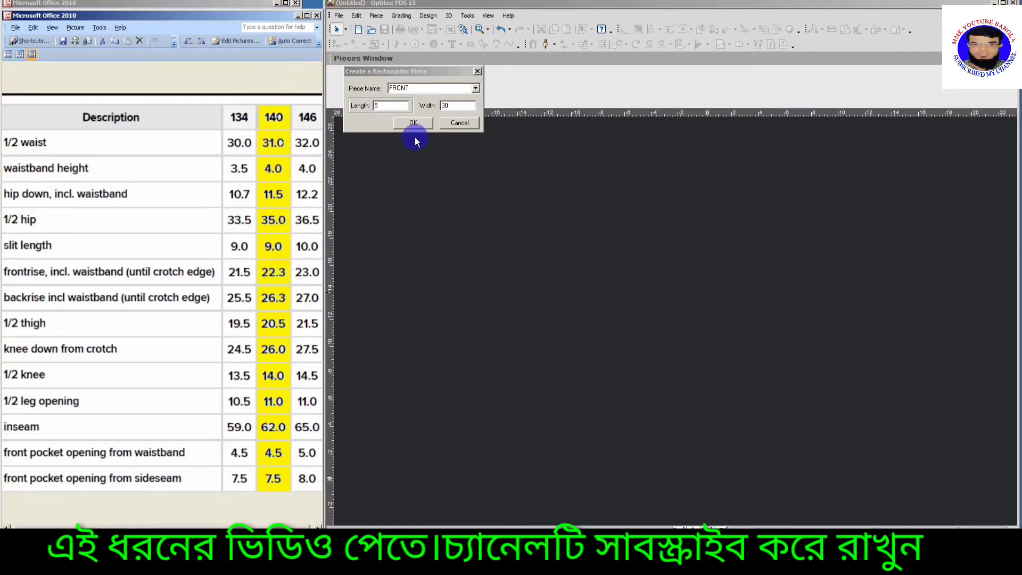
# Create the FRONT rectangle with length 80.3 and width 17.5.
pyautogui.click(362, 121)
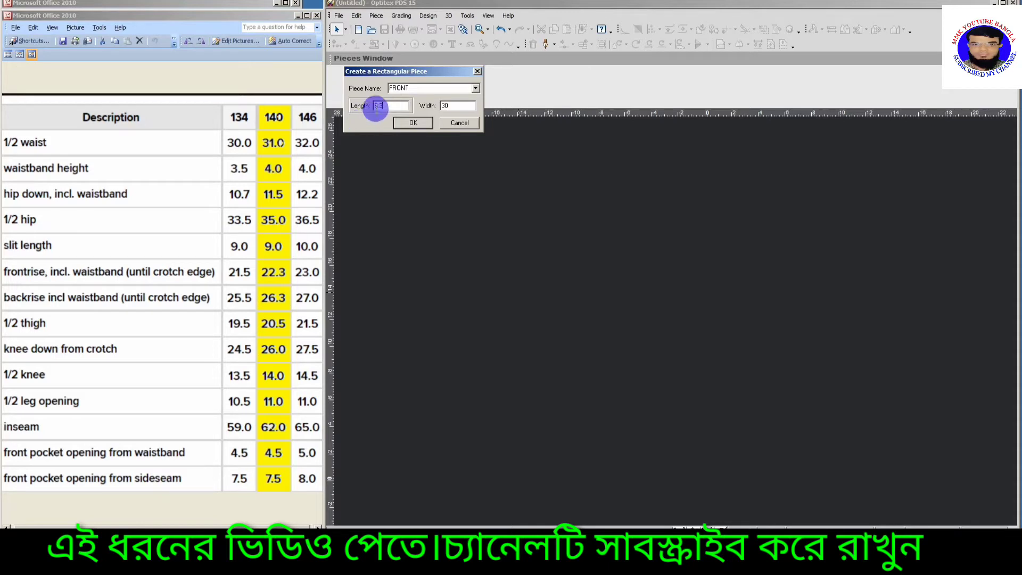
pyautogui.doubleClick(376, 105)
pyautogui.doubleClick(443, 105)
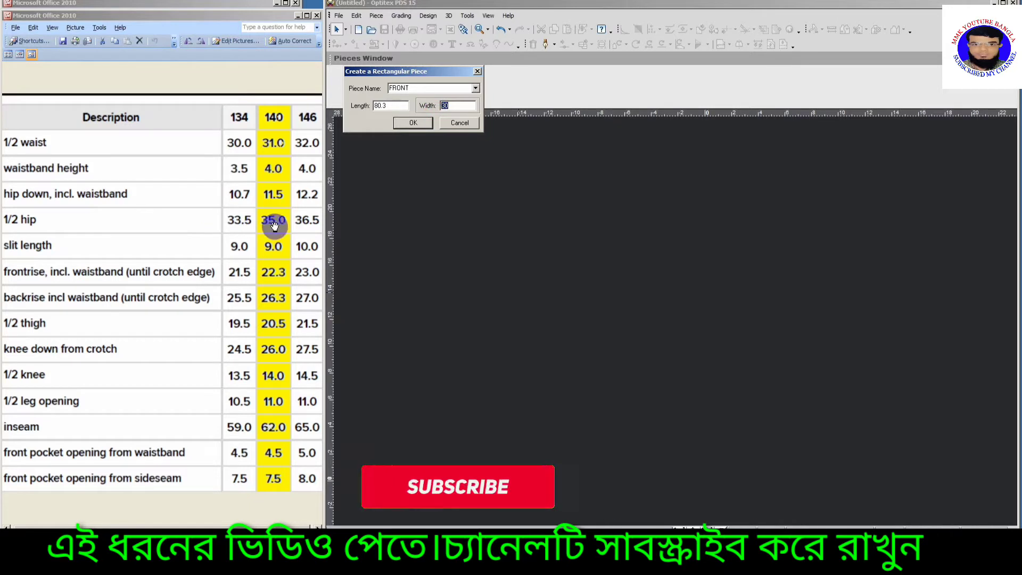
pyautogui.write('17.5')
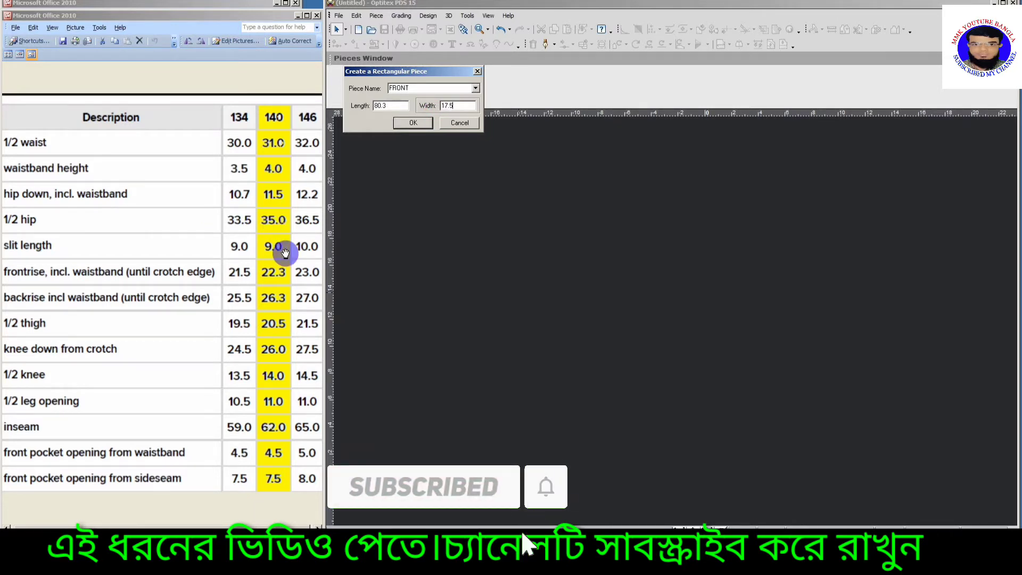
pyautogui.press('Return')
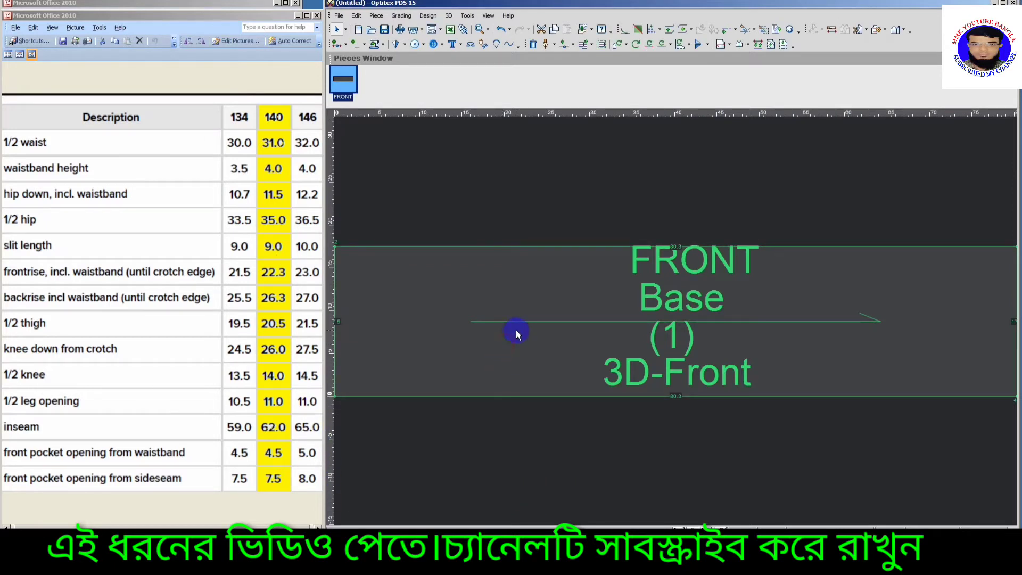
# Select the FRONT piece and drag a vertical guide line onto its left edge.
pyautogui.scroll(-2, 516, 330)
pyautogui.scroll(1, 676, 324)
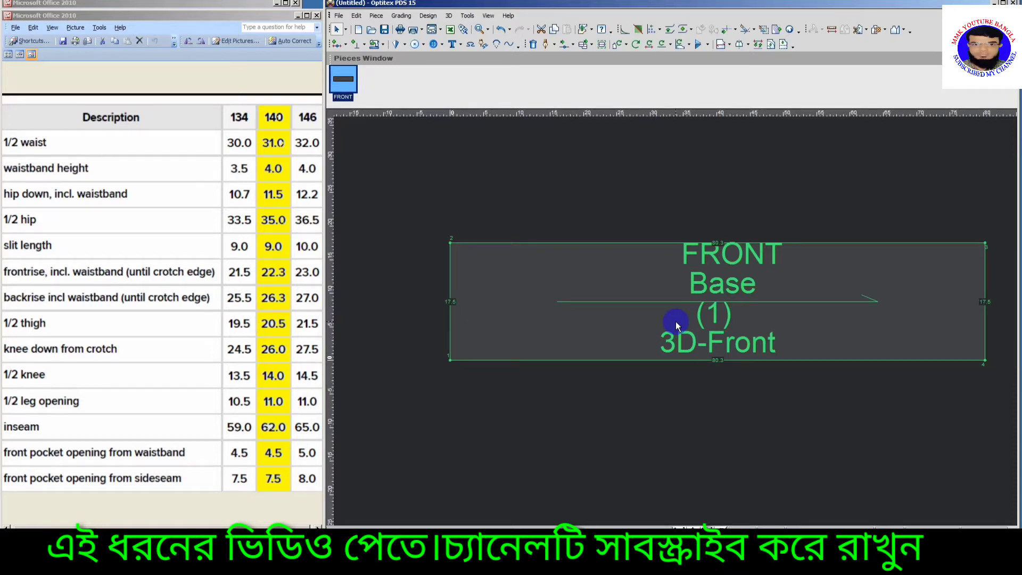
pyautogui.click(496, 323)
pyautogui.moveTo(528, 279)
pyautogui.mouseDown(button='middle')
pyautogui.moveTo(784, 358)
pyautogui.moveTo(521, 320)
pyautogui.mouseUp(button='middle')
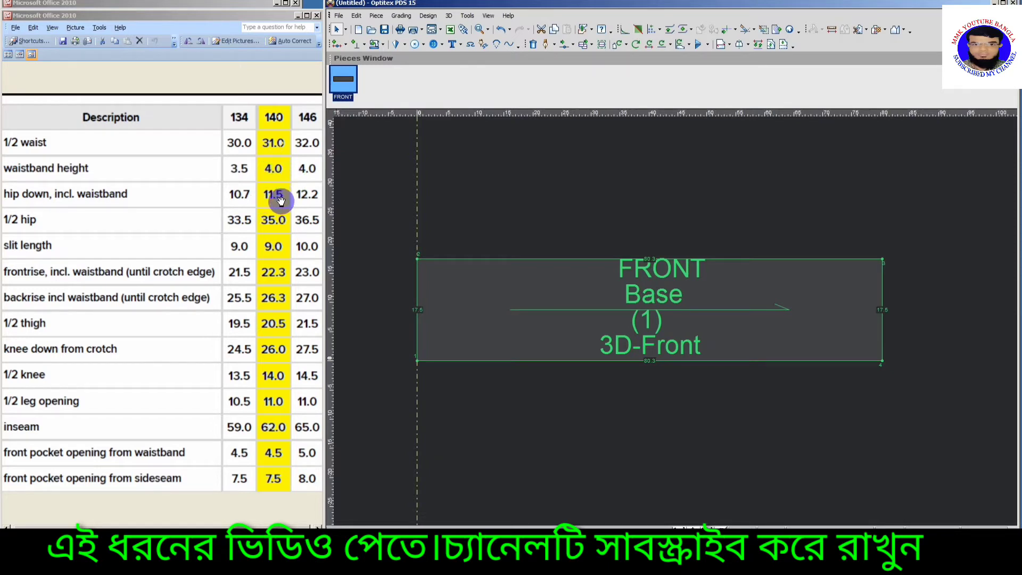
# Offset the vertical guide line 7.5 from the FRONT piece's left edge.
pyautogui.doubleClick(417, 197)
pyautogui.write('7.5')
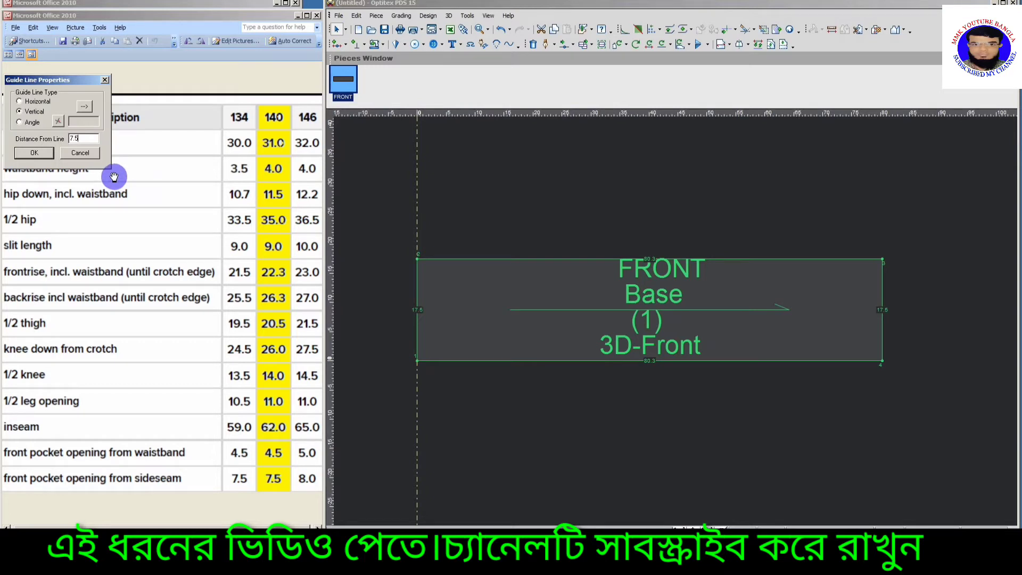
pyautogui.press('Return')
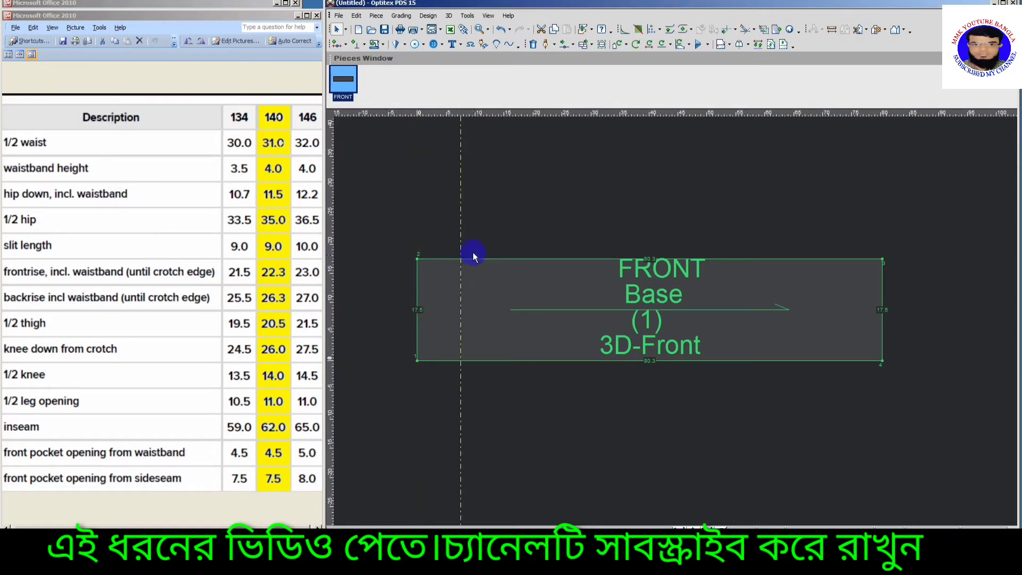
pyautogui.scroll(2, 672, 317)
pyautogui.scroll(1, 672, 318)
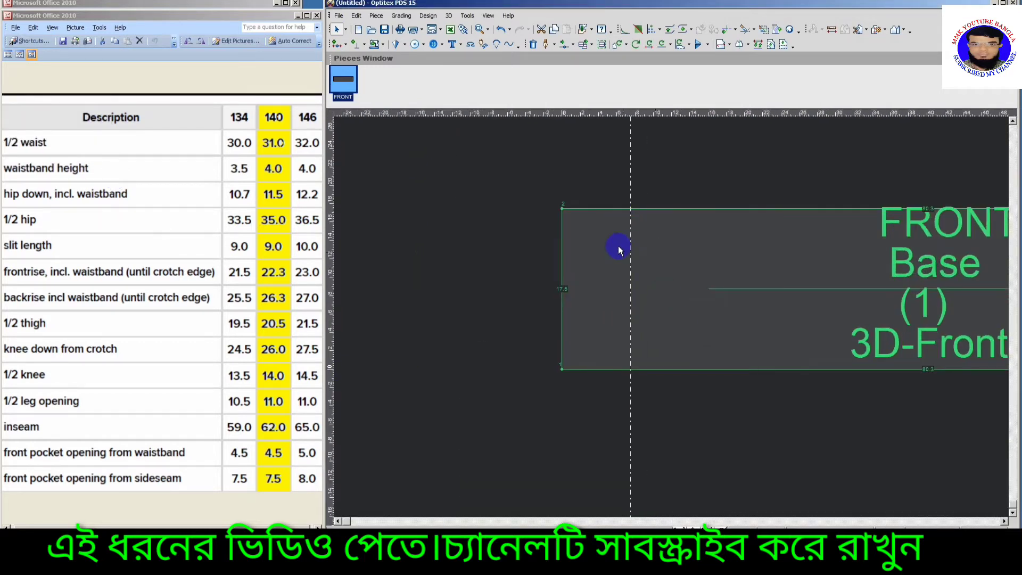
pyautogui.scroll(-3, 698, 321)
pyautogui.scroll(-2, 676, 323)
pyautogui.scroll(-1, 703, 326)
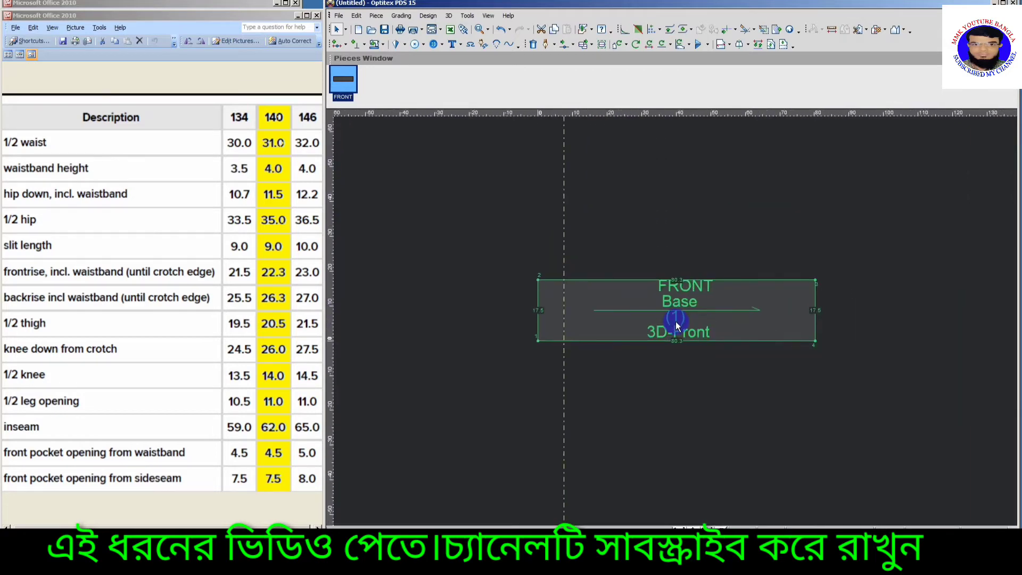
pyautogui.scroll(1, 678, 326)
pyautogui.scroll(2, 673, 316)
pyautogui.scroll(-3, 703, 338)
pyautogui.scroll(1, 685, 373)
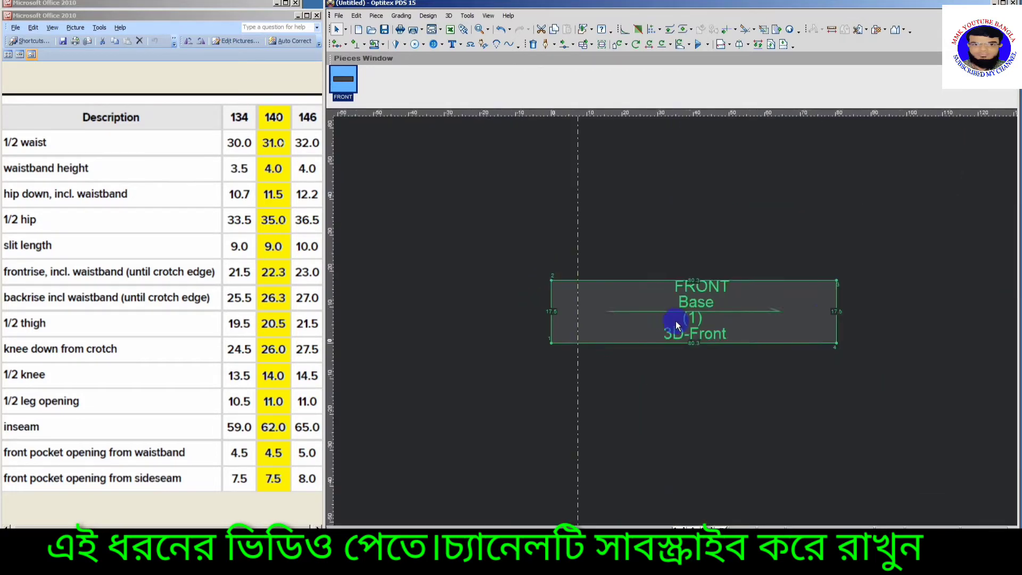
pyautogui.scroll(2, 675, 321)
pyautogui.scroll(2, 676, 321)
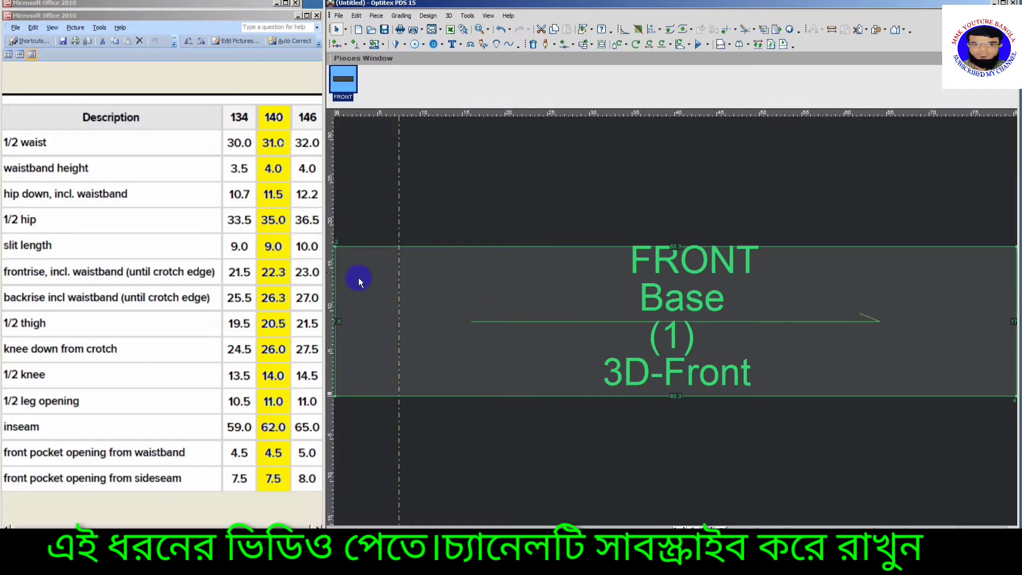
# Add graded points at the 7.5 guide on both the top and bottom edges.
pyautogui.click(399, 246)
pyautogui.write('7.5')
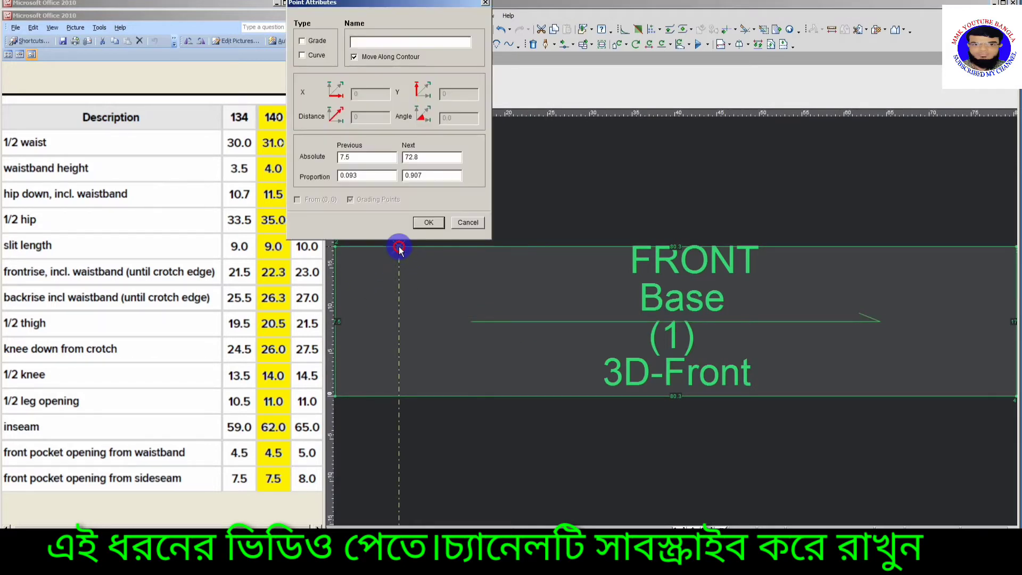
pyautogui.click(428, 222)
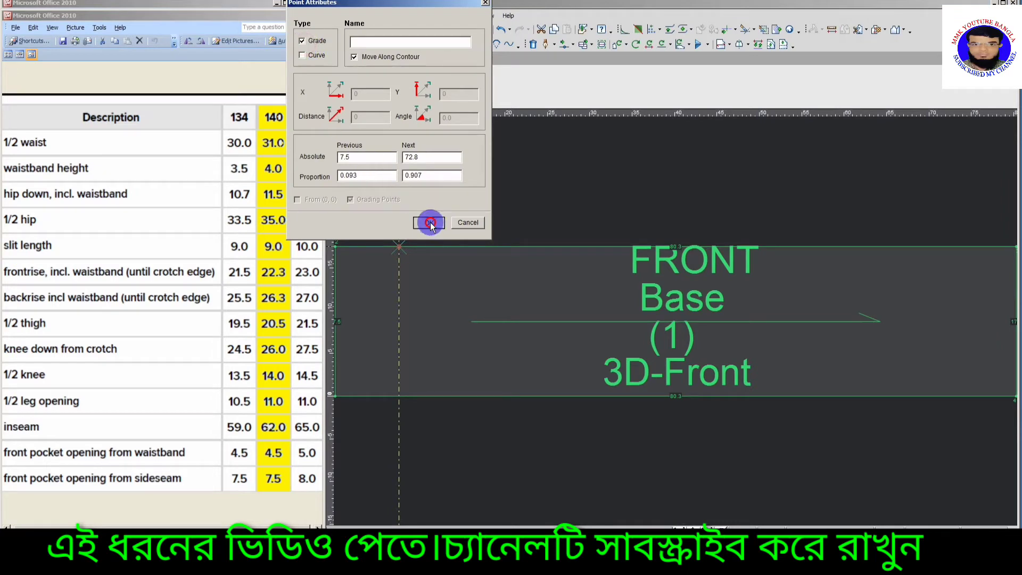
pyautogui.click(399, 397)
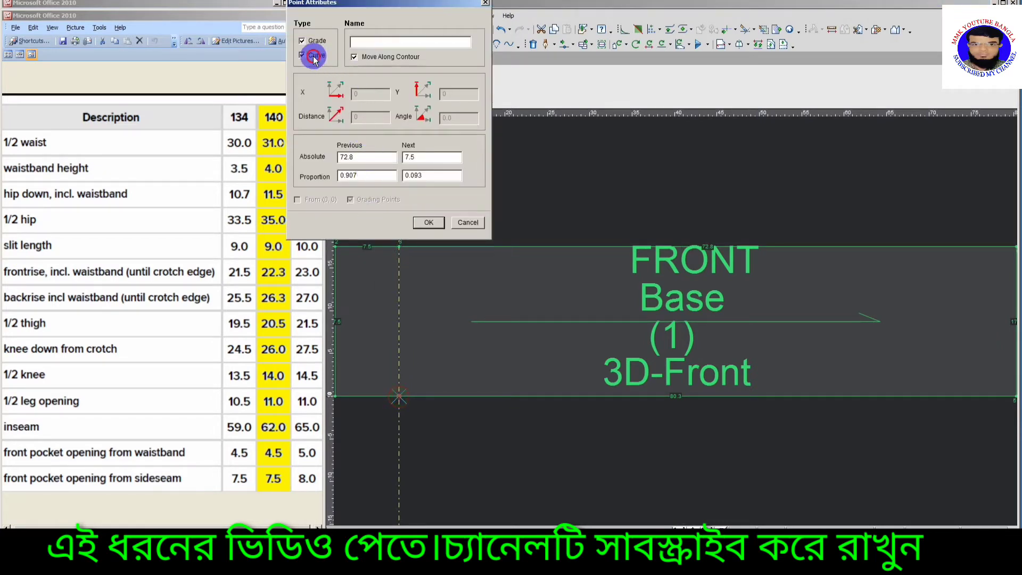
pyautogui.click(428, 222)
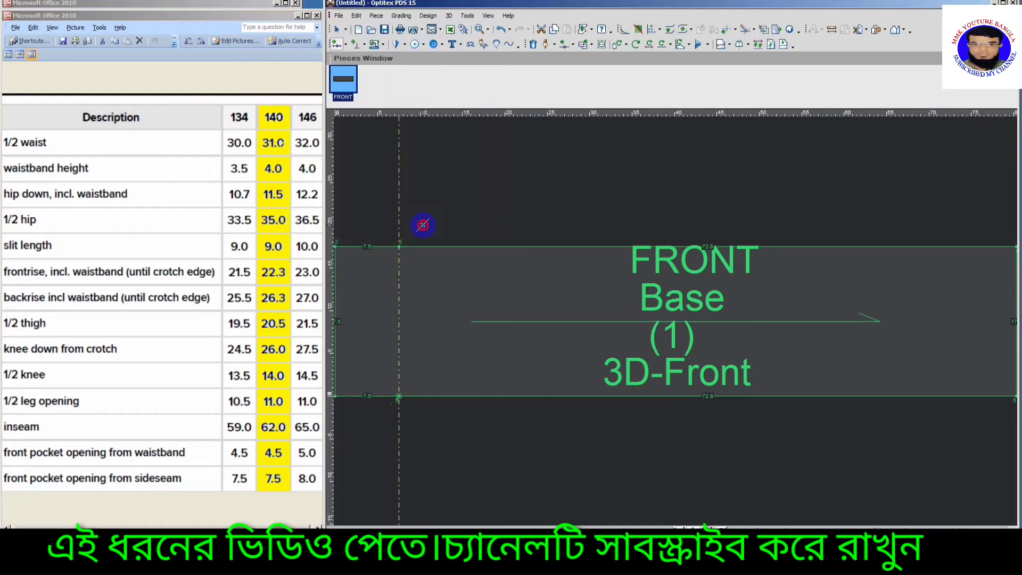
pyautogui.rightClick(427, 286)
pyautogui.click(438, 290)
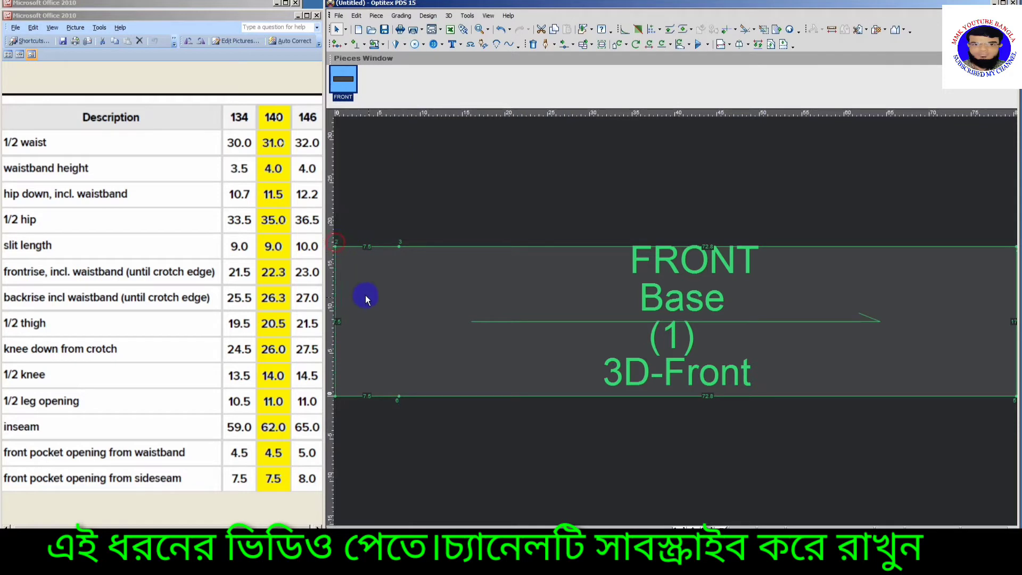
pyautogui.scroll(-1, 675, 320)
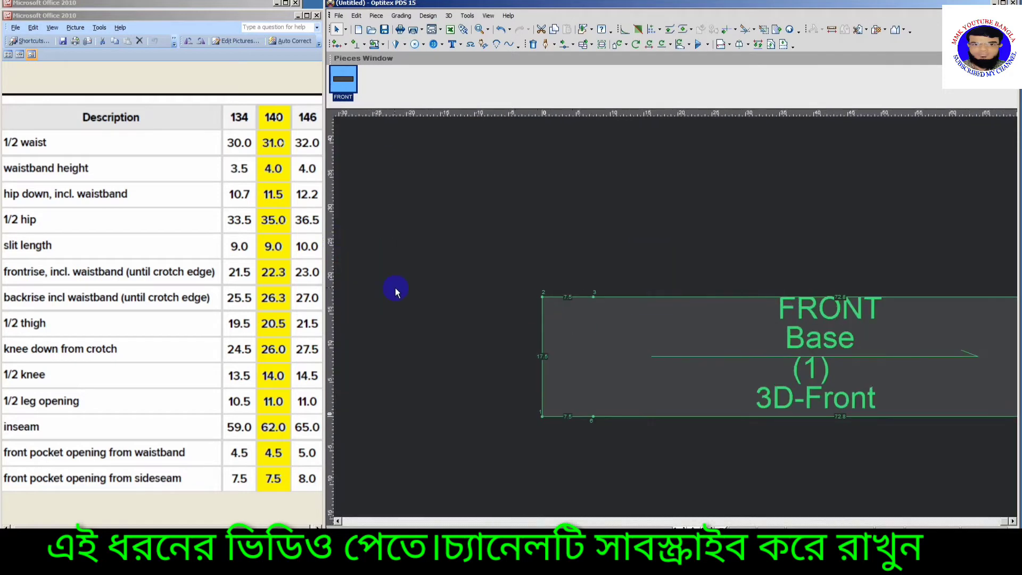
# Place a second vertical guide line offset 10.8 along the FRONT piece.
pyautogui.click(374, 306)
pyautogui.moveTo(533, 305); pyautogui.dragTo(541, 301)
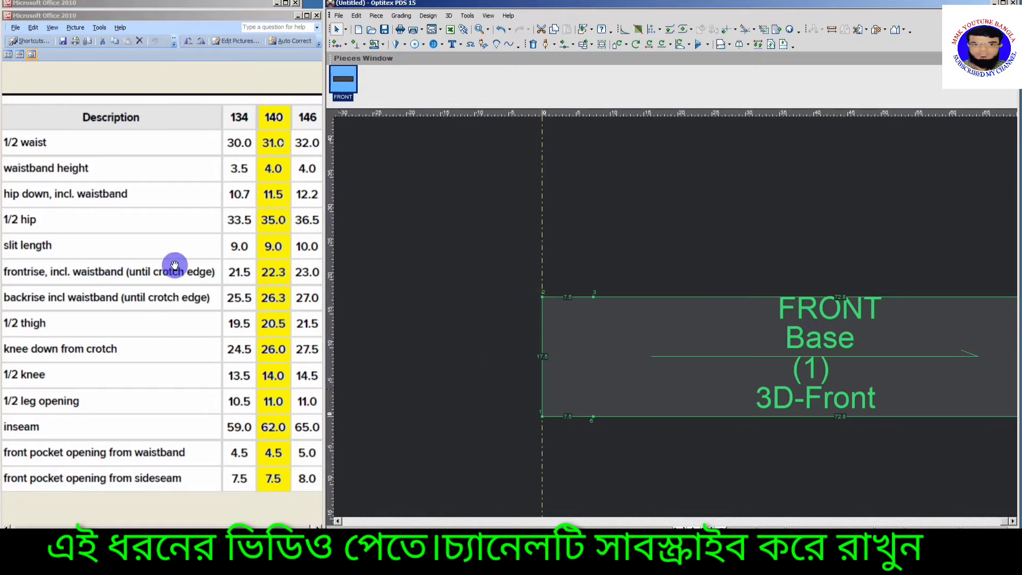
pyautogui.click(282, 270)
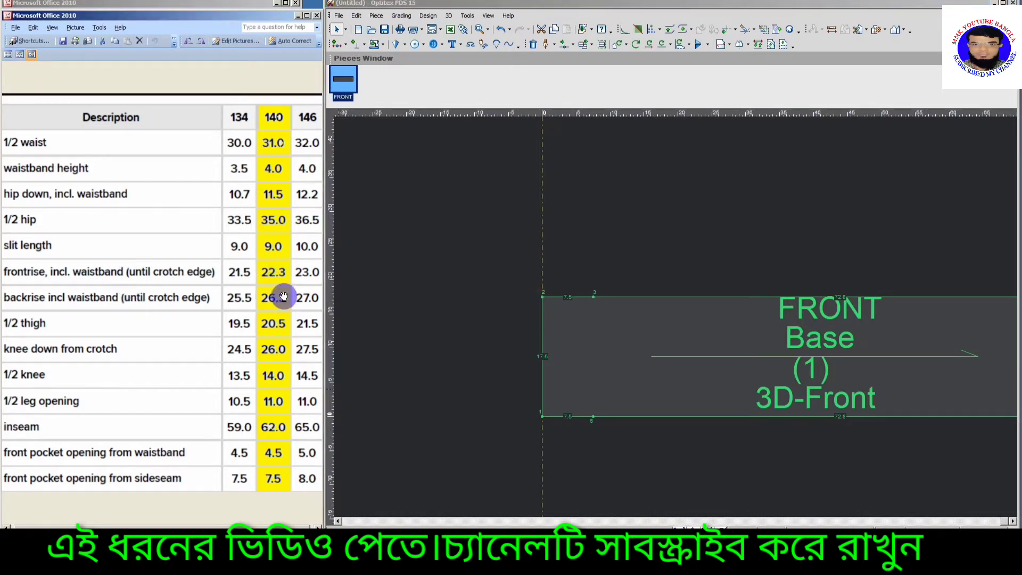
pyautogui.doubleClick(542, 275)
pyautogui.write('18.3')
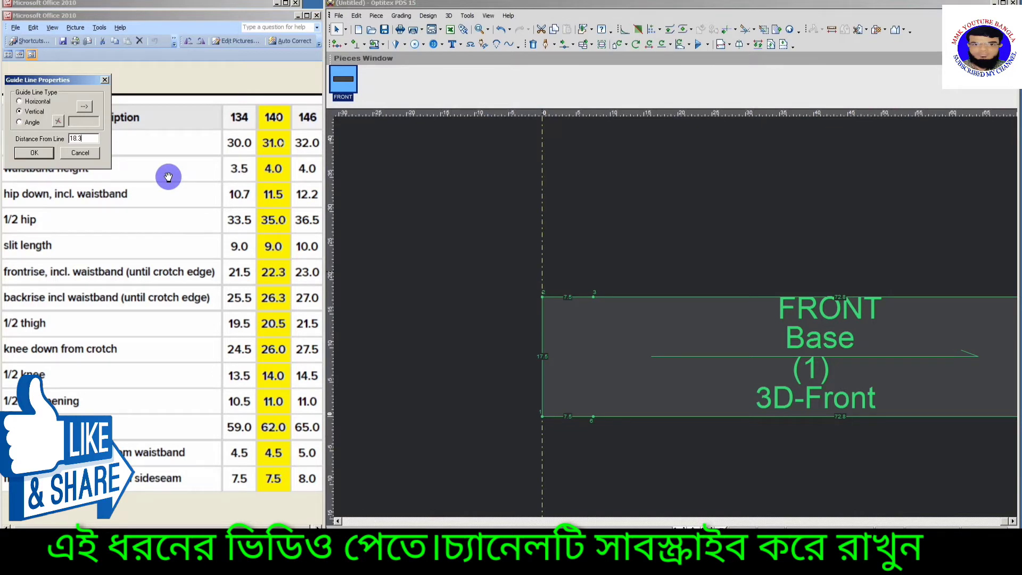
pyautogui.press('Return')
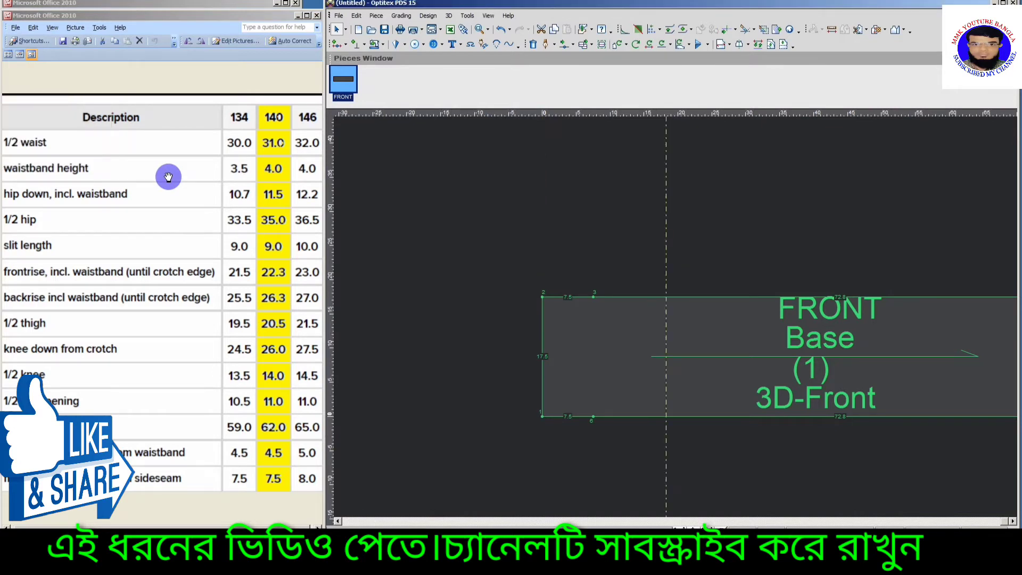
pyautogui.scroll(2, 703, 346)
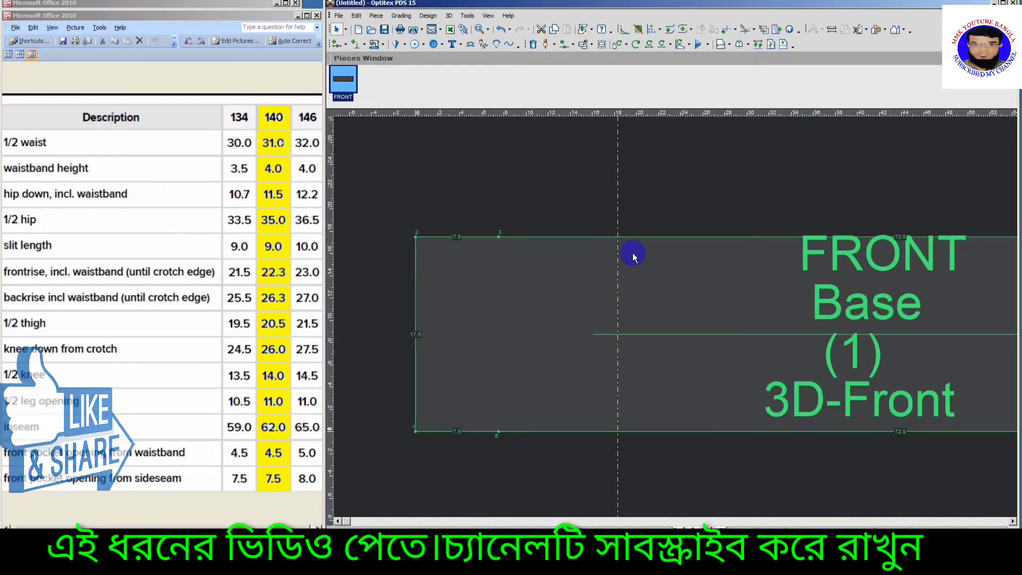
# Add a graded top-edge point and a curved bottom-edge point at the 10.8 guide.
pyautogui.press('a')
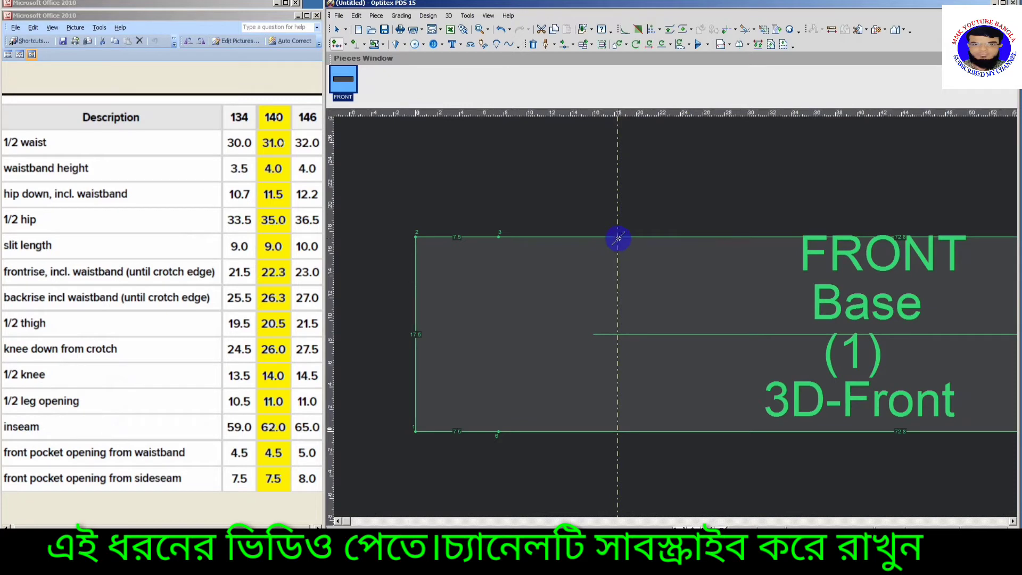
pyautogui.click(617, 237)
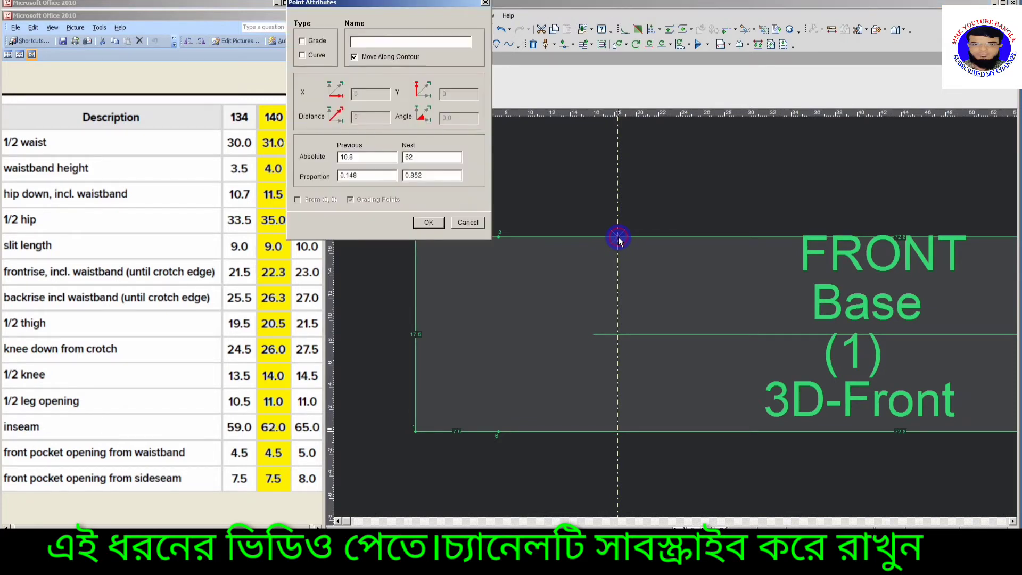
pyautogui.click(302, 41)
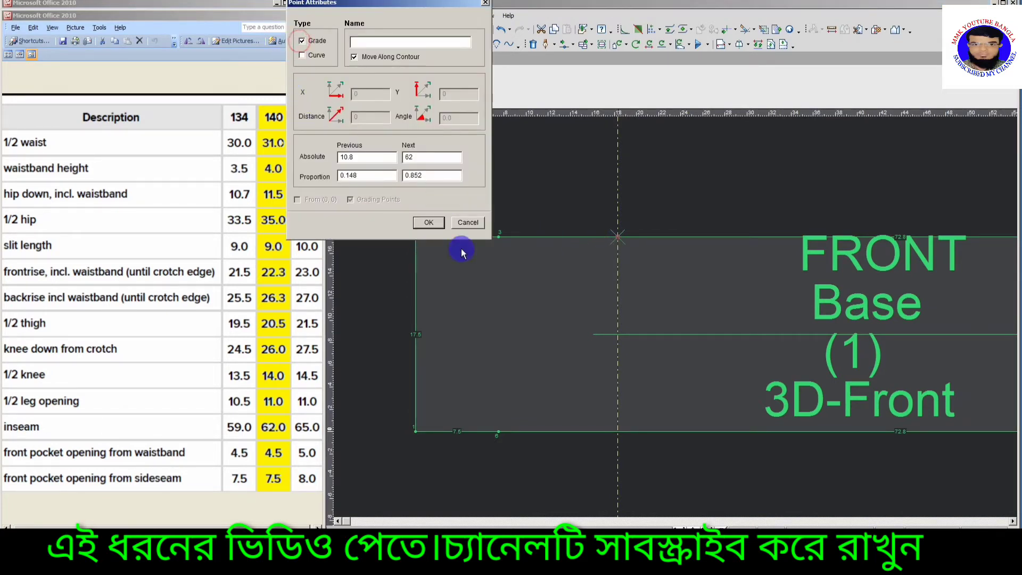
pyautogui.click(427, 225)
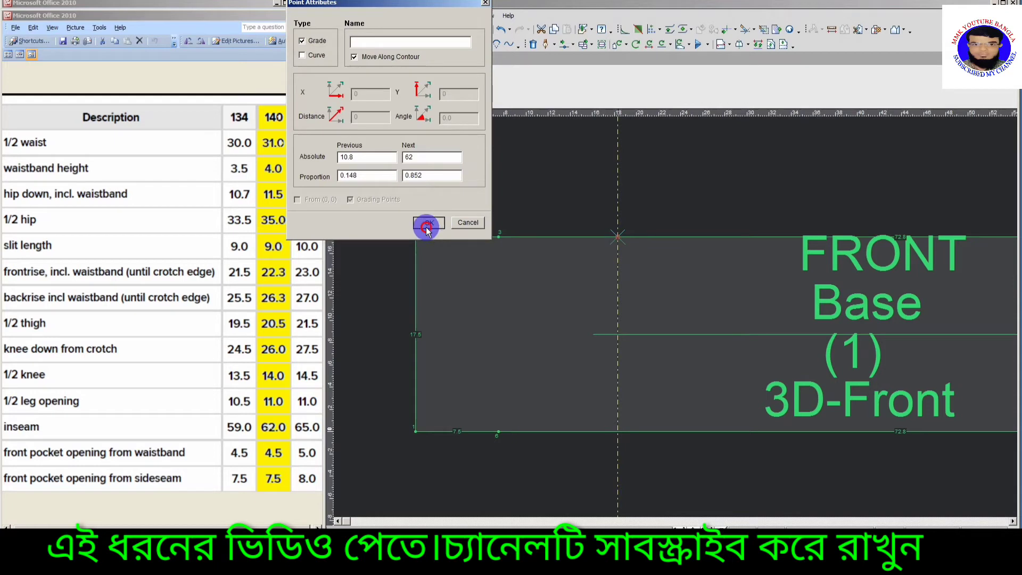
pyautogui.click(618, 432)
pyautogui.click(318, 53)
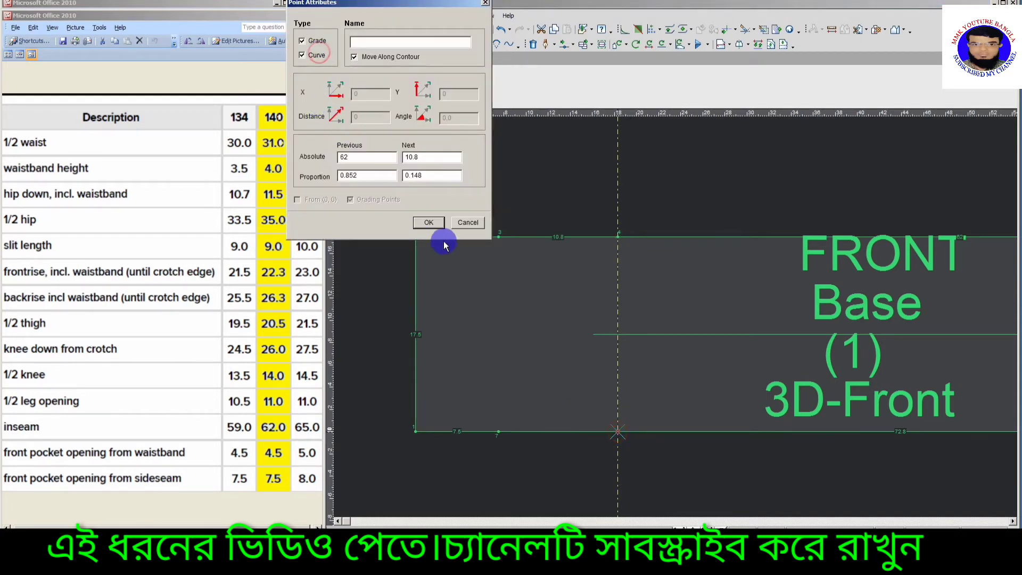
pyautogui.click(427, 222)
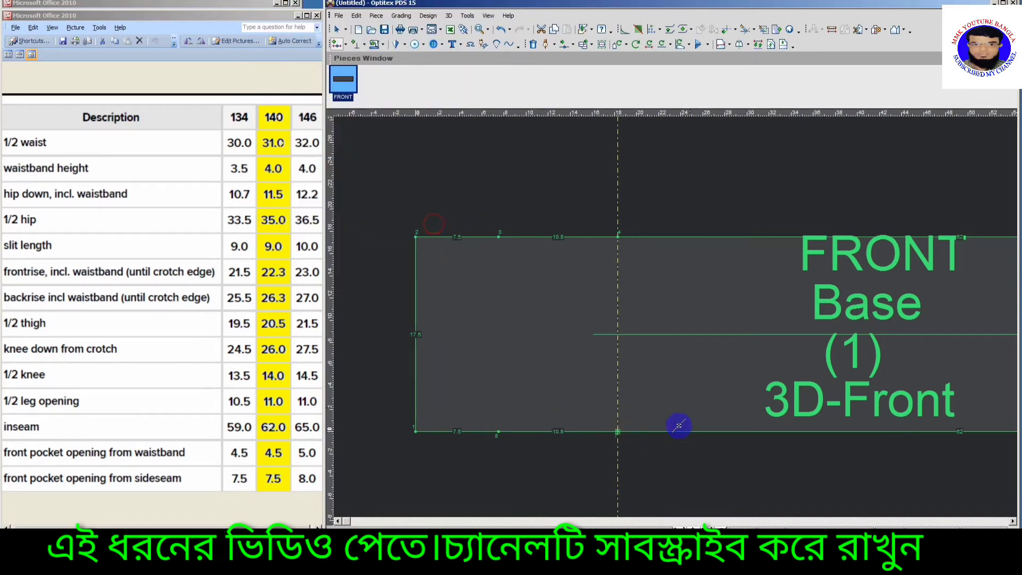
pyautogui.rightClick(602, 375)
pyautogui.click(621, 181)
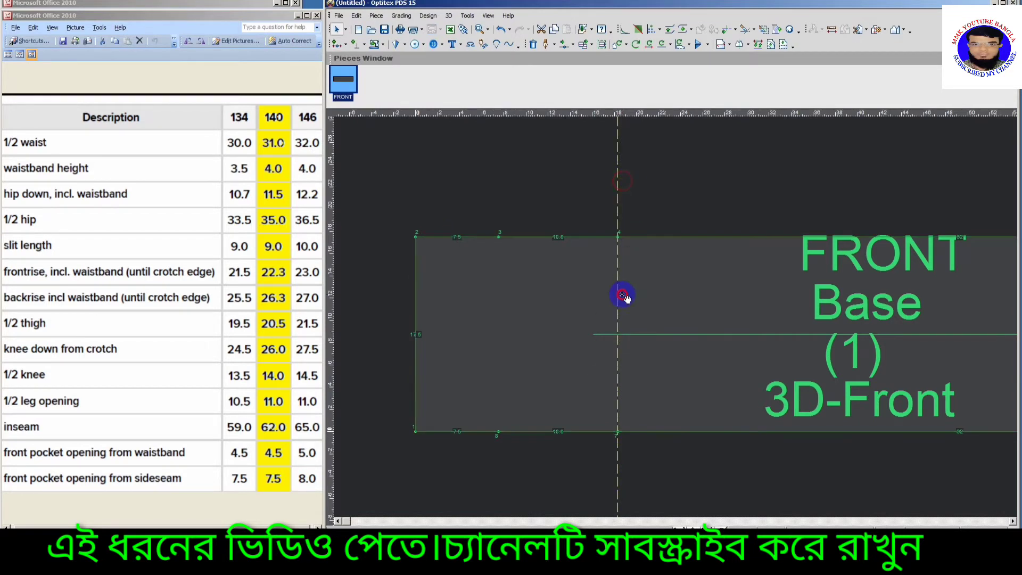
pyautogui.scroll(-3, 623, 296)
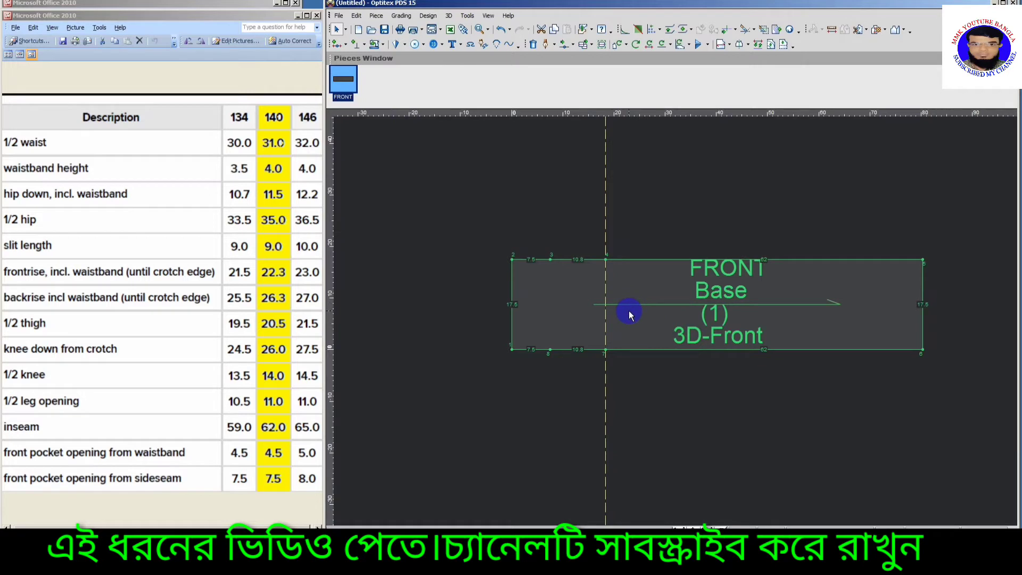
# Check the jeans reference picture, then bring the measurement table back to front.
pyautogui.click(216, 4)
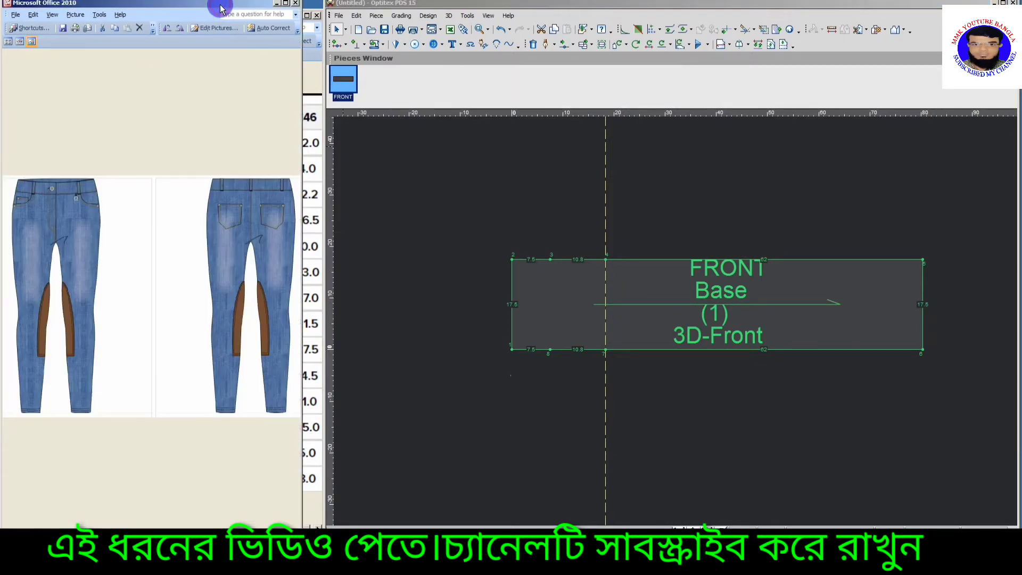
pyautogui.click(238, 267)
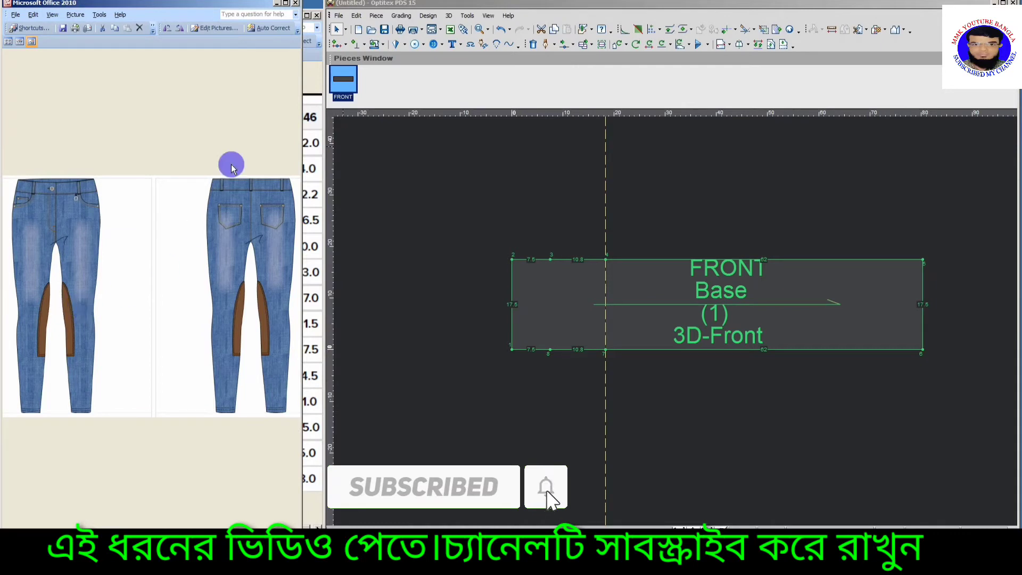
pyautogui.click(307, 79)
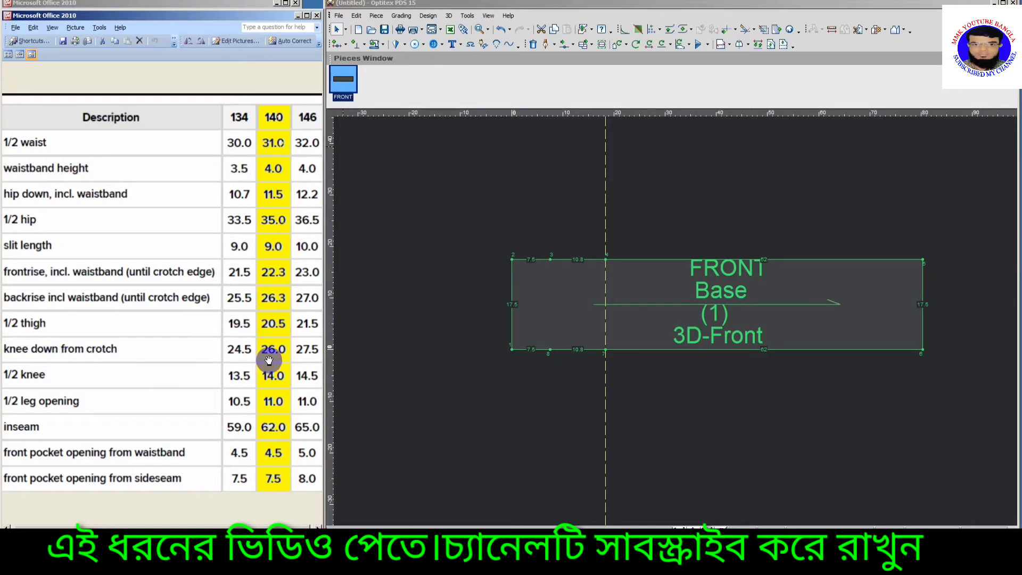
# Shift the guide line 26 further along the FRONT piece.
pyautogui.click(606, 237)
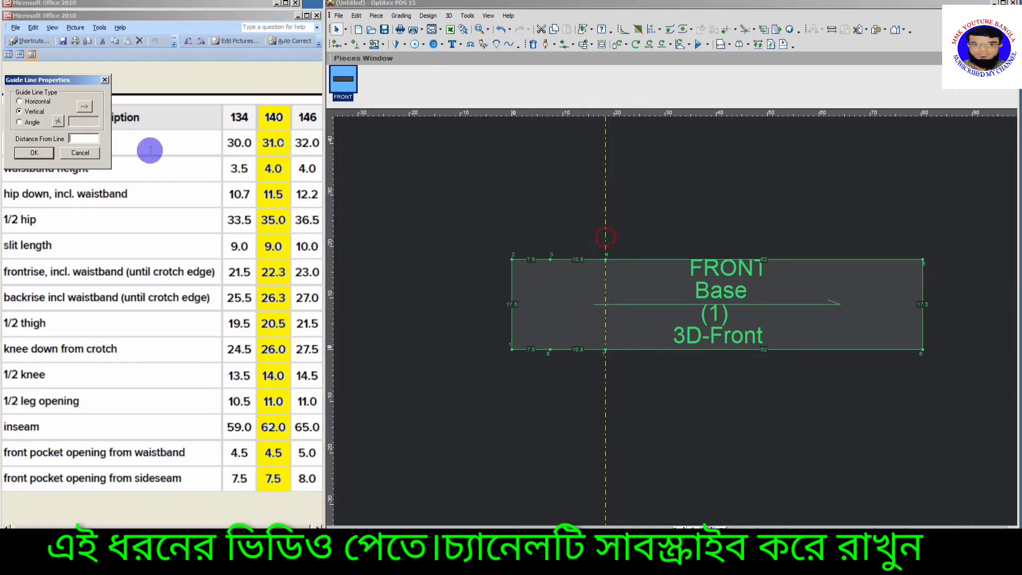
pyautogui.moveTo(68, 84); pyautogui.dragTo(420, 65)
pyautogui.write('26')
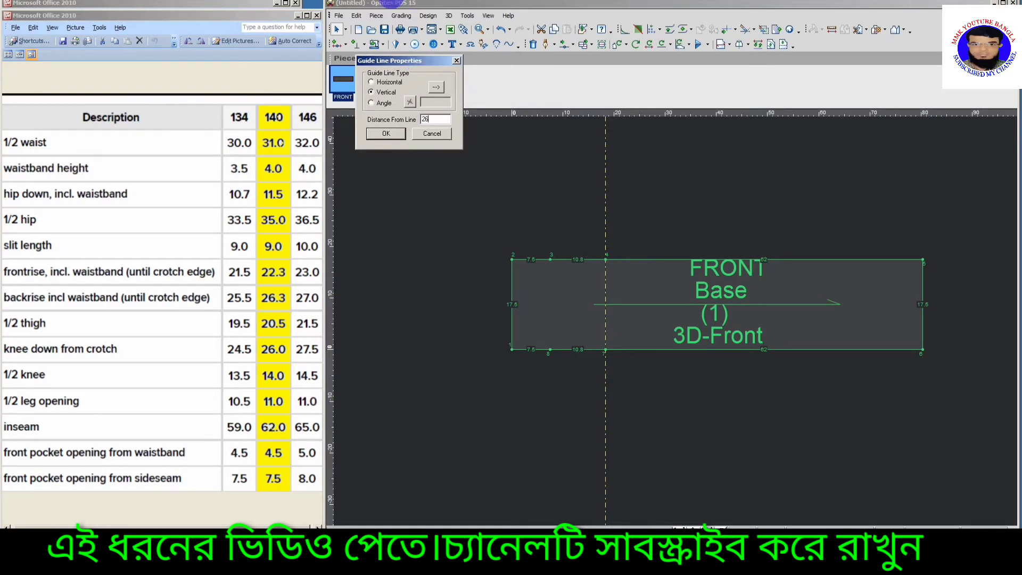
pyautogui.press('Return')
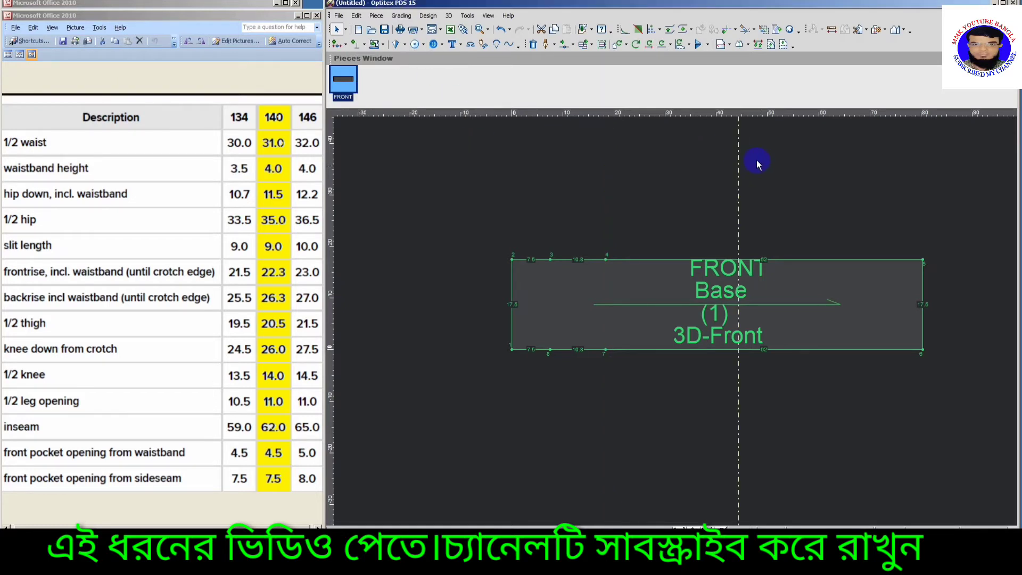
pyautogui.scroll(2, 783, 287)
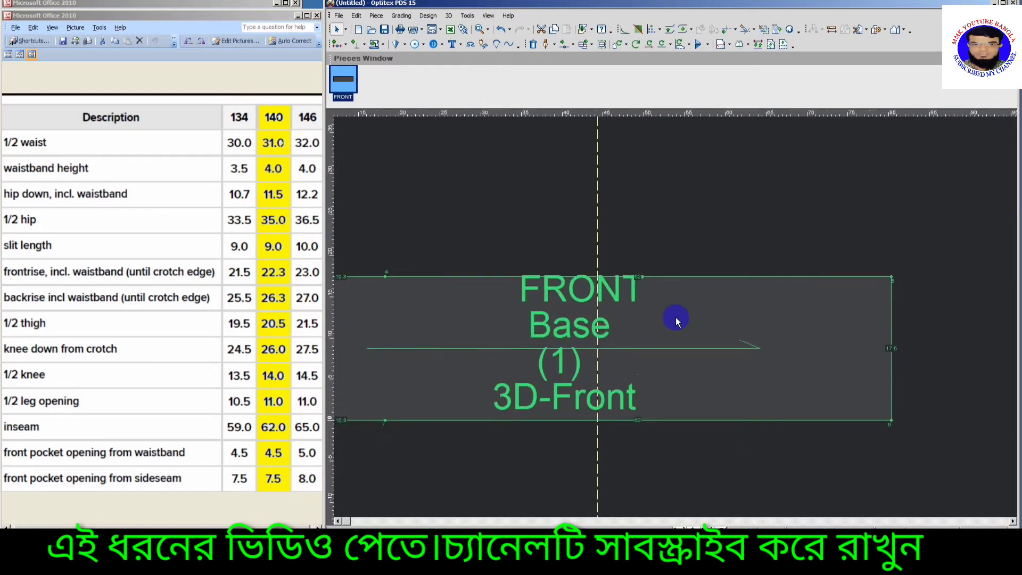
pyautogui.scroll(-2, 676, 320)
pyautogui.scroll(1, 676, 320)
pyautogui.scroll(2, 676, 319)
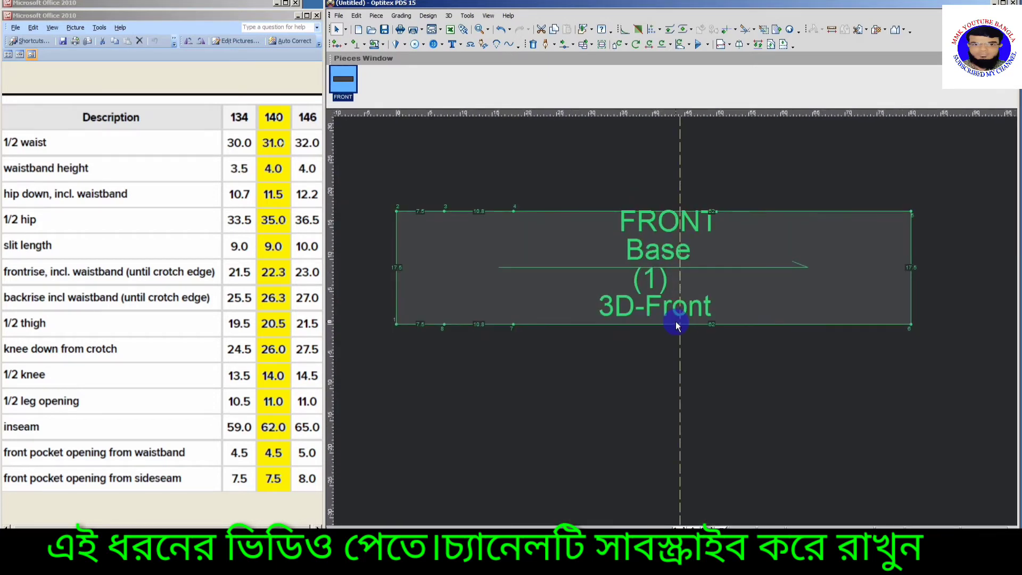
# Add a graded bottom-edge point and a curved top-edge point at the 26 guide.
pyautogui.press('Insert')
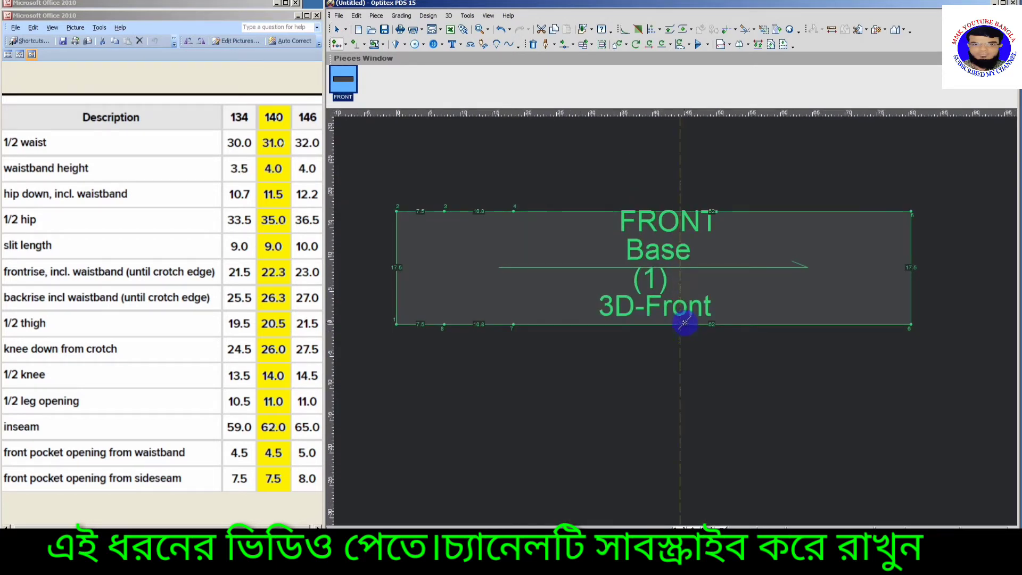
pyautogui.click(681, 324)
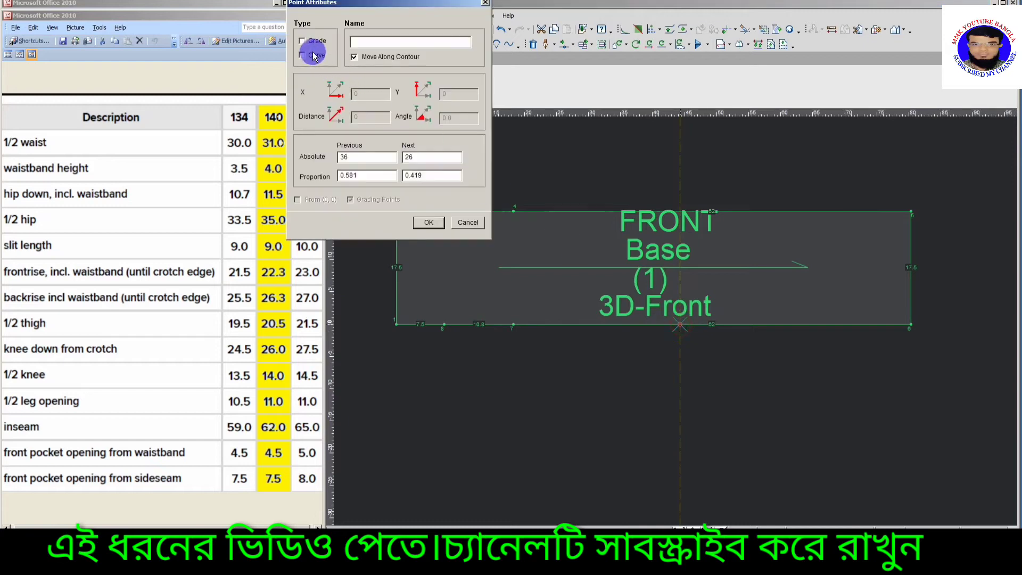
pyautogui.click(309, 43)
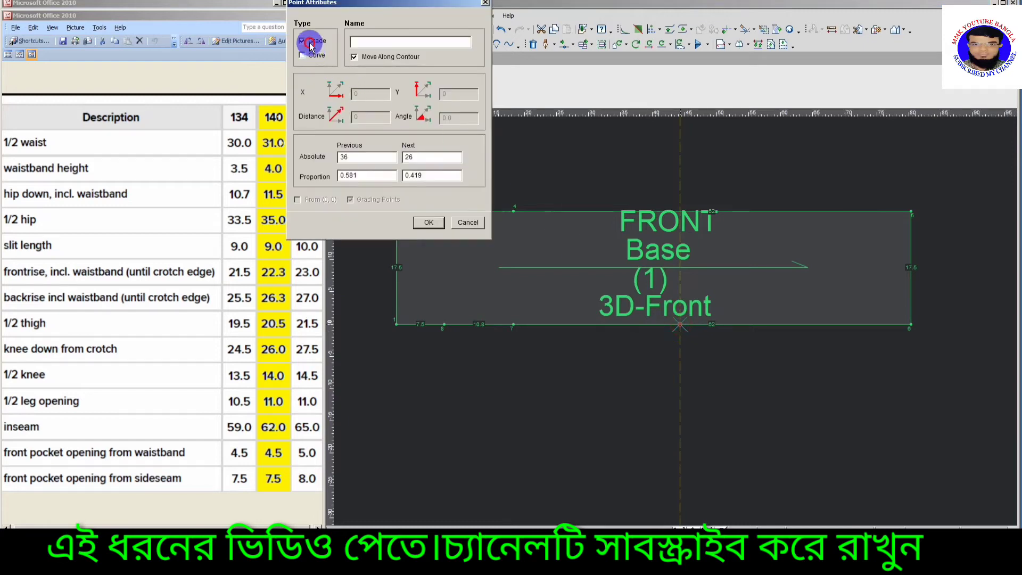
pyautogui.click(429, 222)
pyautogui.click(681, 211)
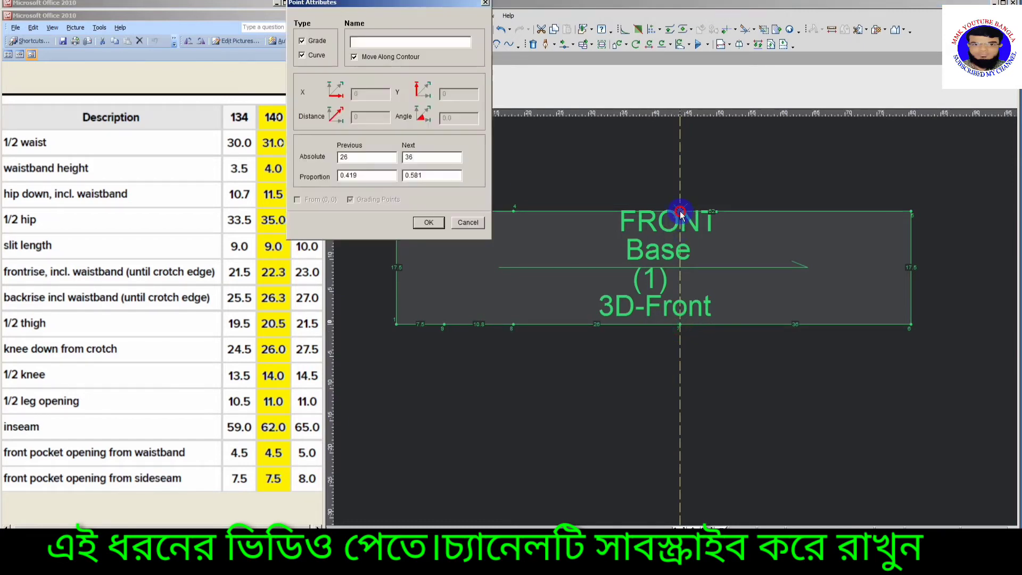
pyautogui.click(308, 55)
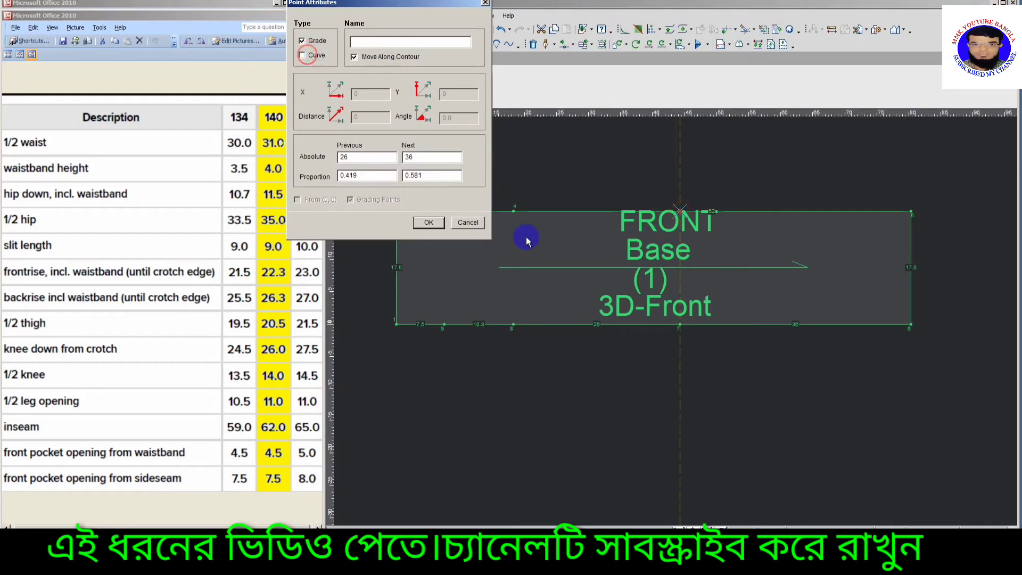
pyautogui.click(423, 222)
pyautogui.scroll(2, 700, 228)
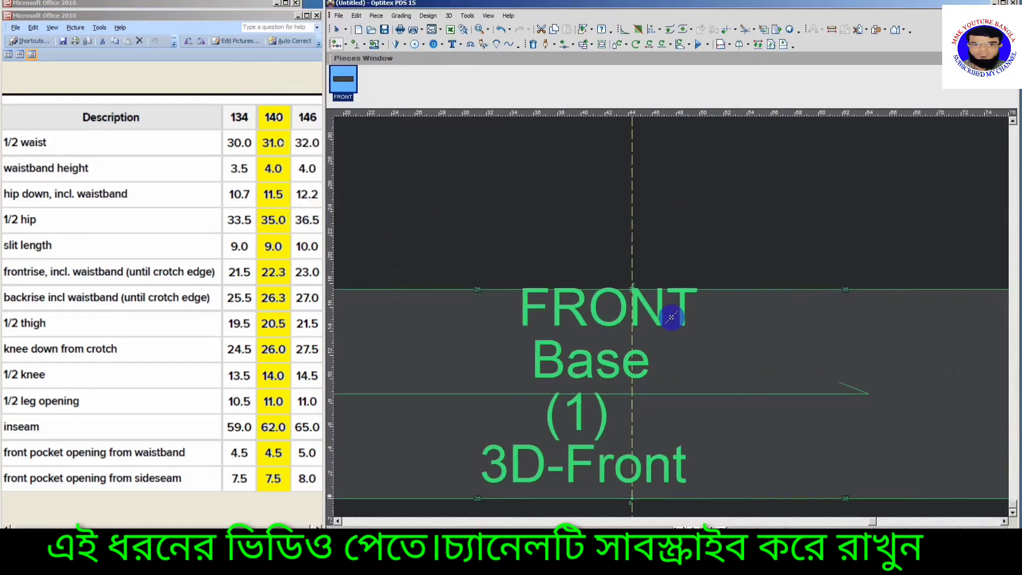
pyautogui.scroll(-4, 674, 319)
pyautogui.rightClick(576, 352)
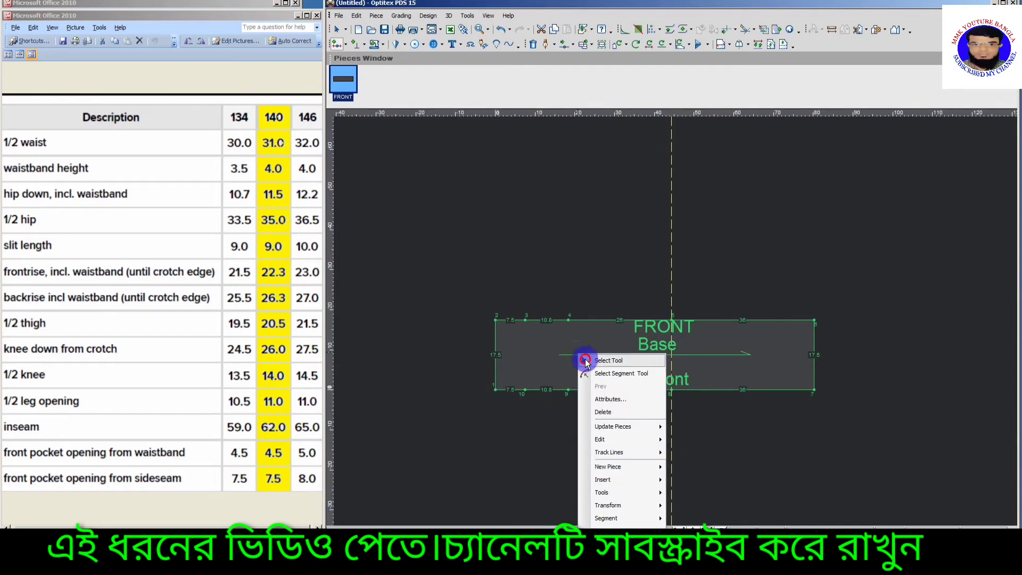
pyautogui.click(675, 296)
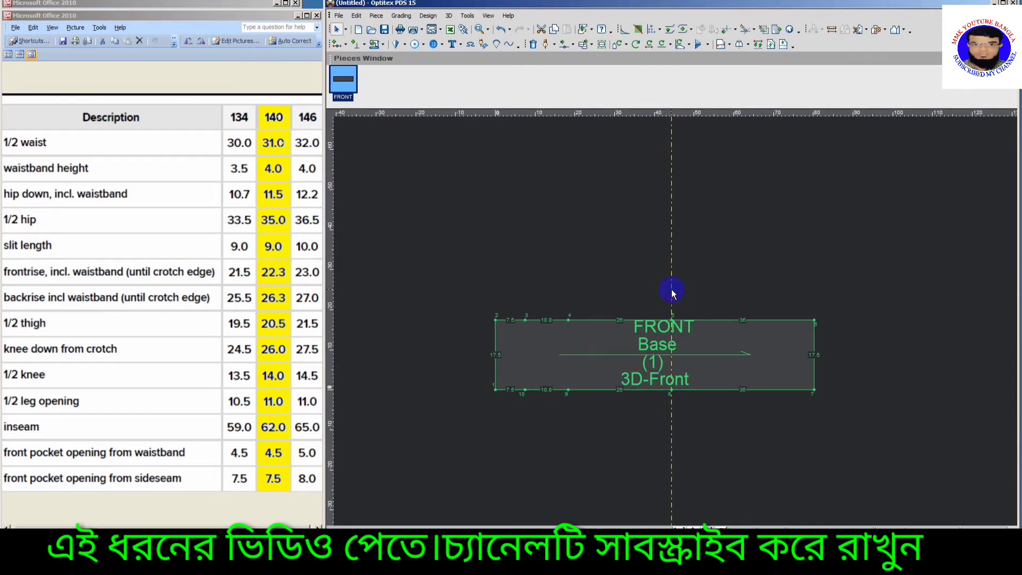
pyautogui.scroll(2, 603, 372)
pyautogui.scroll(1, 675, 318)
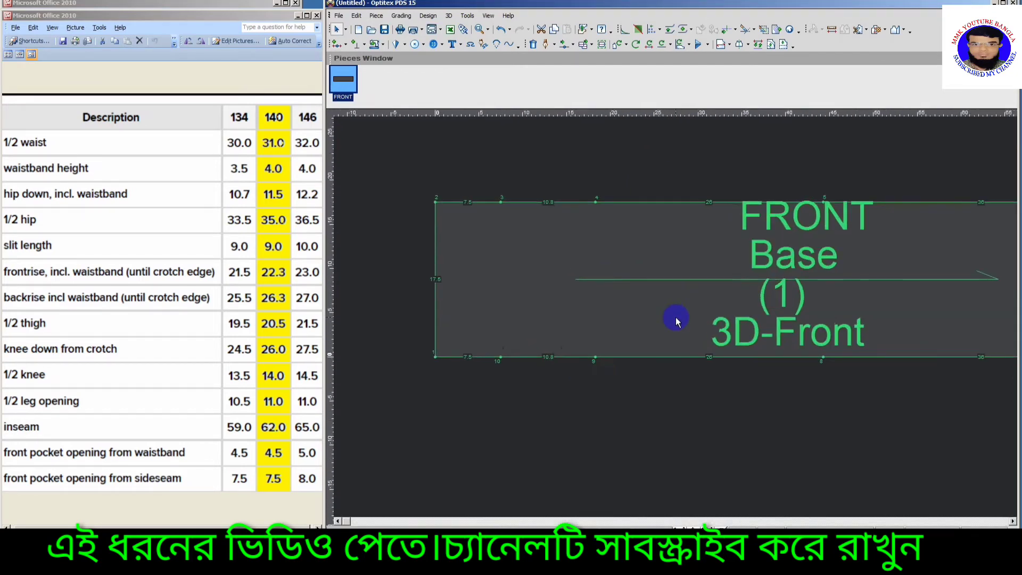
pyautogui.scroll(1, 676, 320)
pyautogui.scroll(-1, 677, 319)
pyautogui.scroll(1, 673, 317)
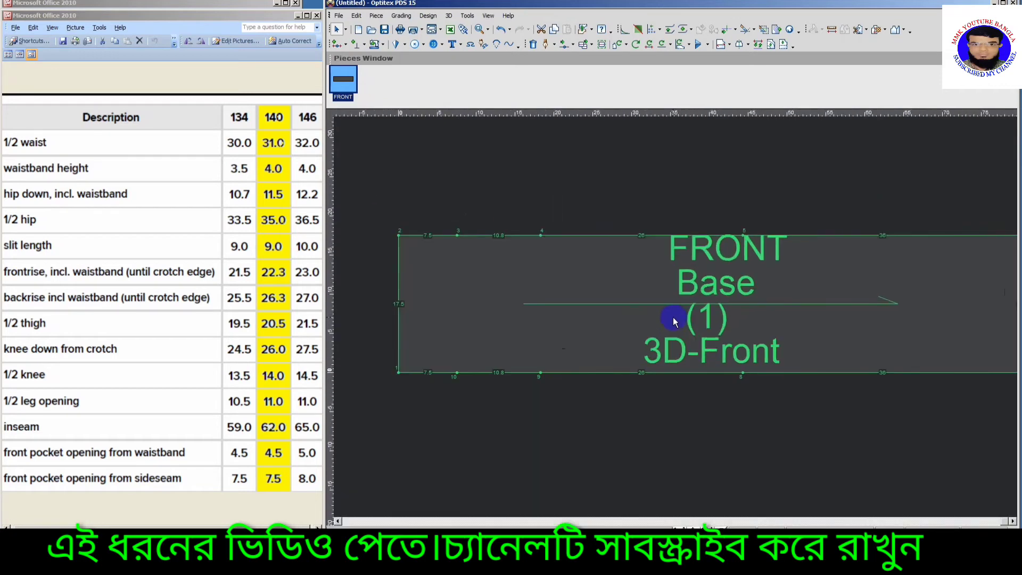
pyautogui.scroll(-2, 646, 328)
pyautogui.scroll(1, 740, 322)
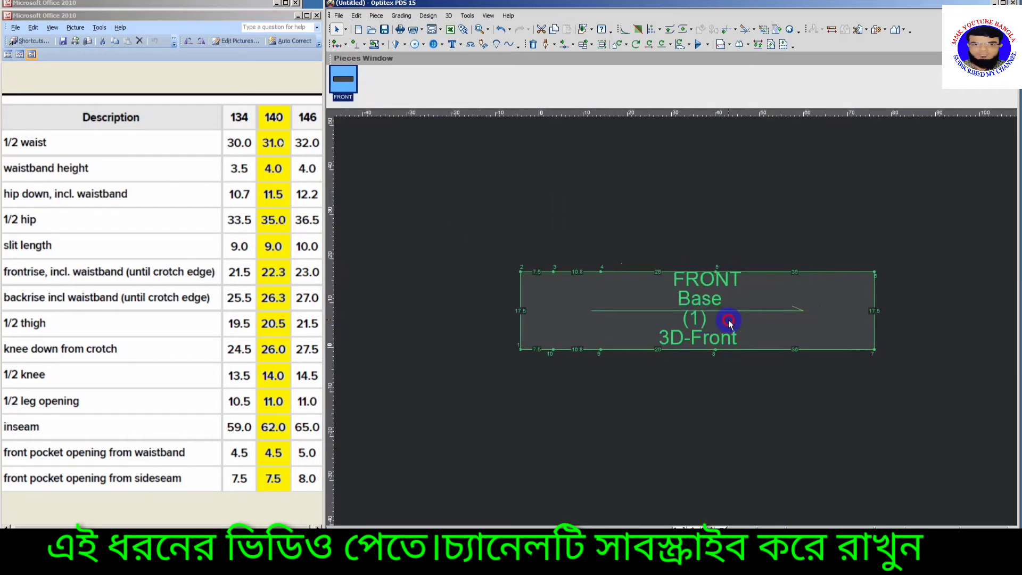
pyautogui.scroll(1, 676, 321)
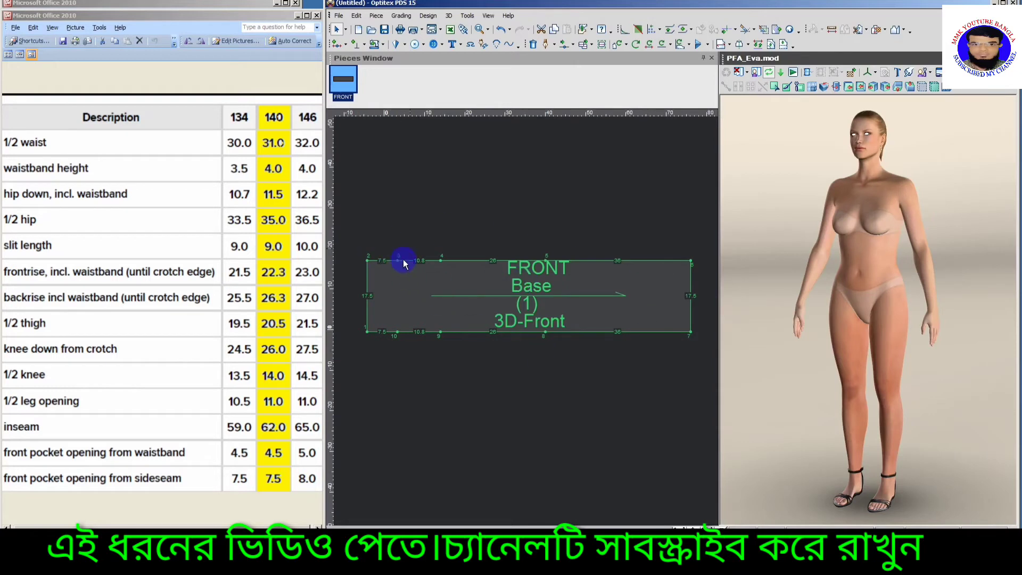
# Turn the avatar to view its back, close the 3D view, and bring the chart forward.
pyautogui.click(163, 2)
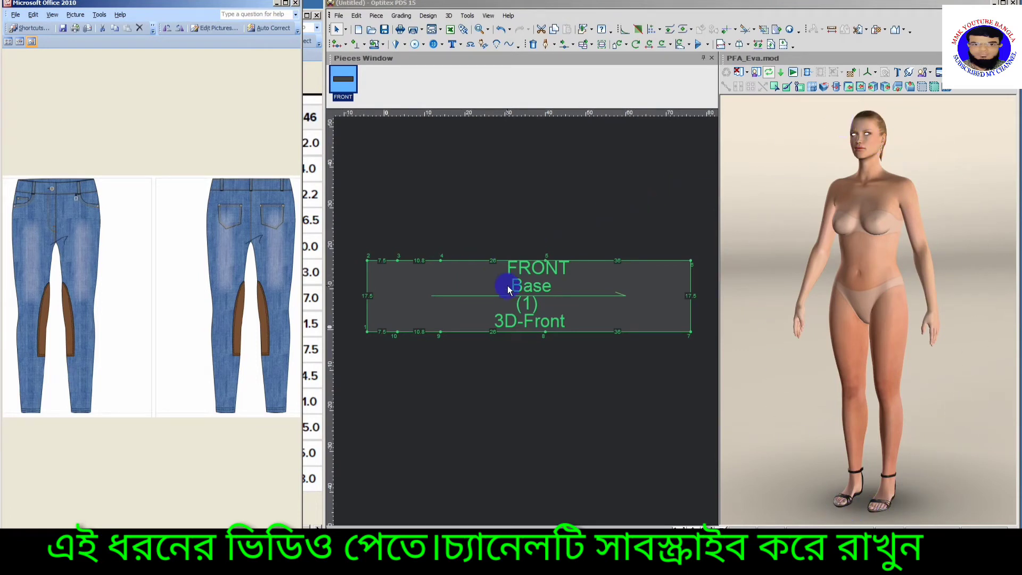
pyautogui.moveTo(860, 276)
pyautogui.mouseDown()
pyautogui.moveTo(881, 287)
pyautogui.moveTo(776, 290)
pyautogui.mouseUp()
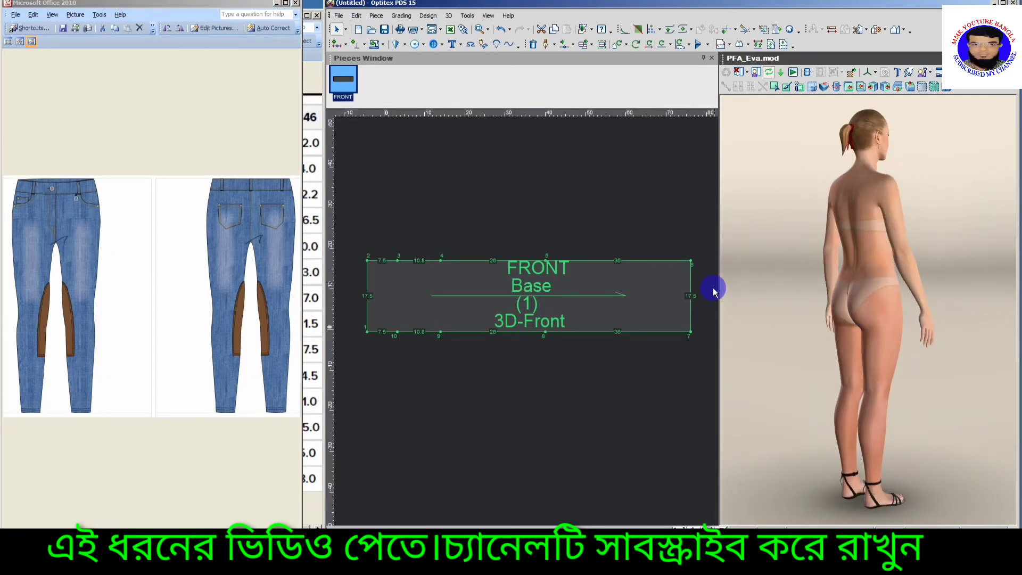
pyautogui.press('F12')
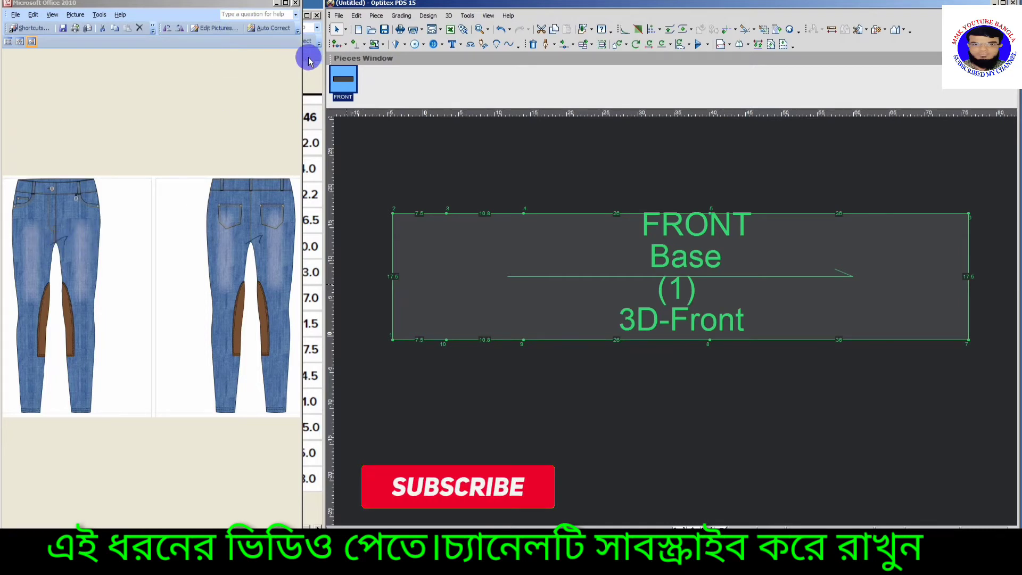
pyautogui.click(313, 73)
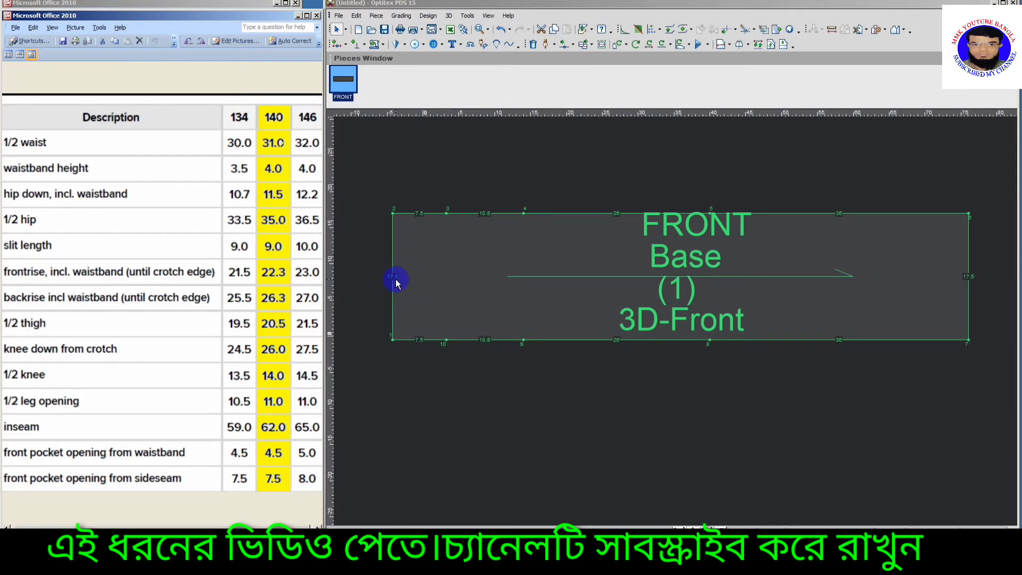
pyautogui.scroll(3, 573, 250)
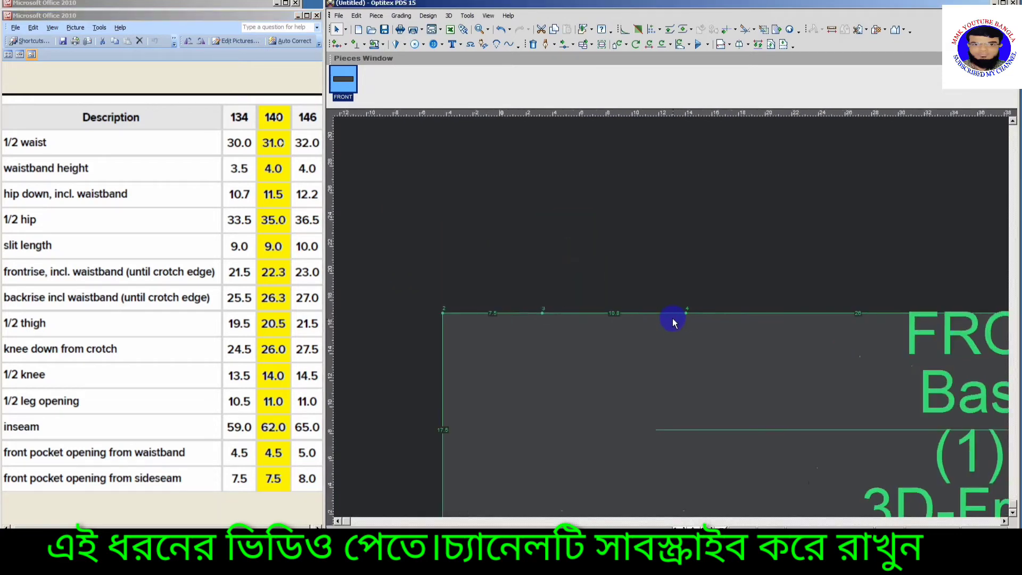
# Raise point 4 above the waistline via the Move dialog with X set to 0.
pyautogui.click(263, 3)
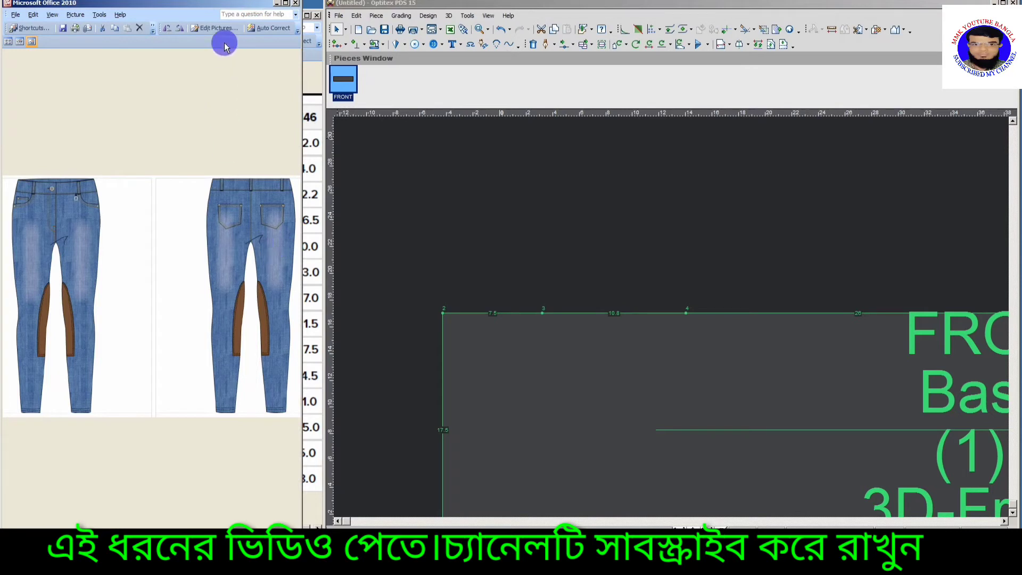
pyautogui.click(313, 68)
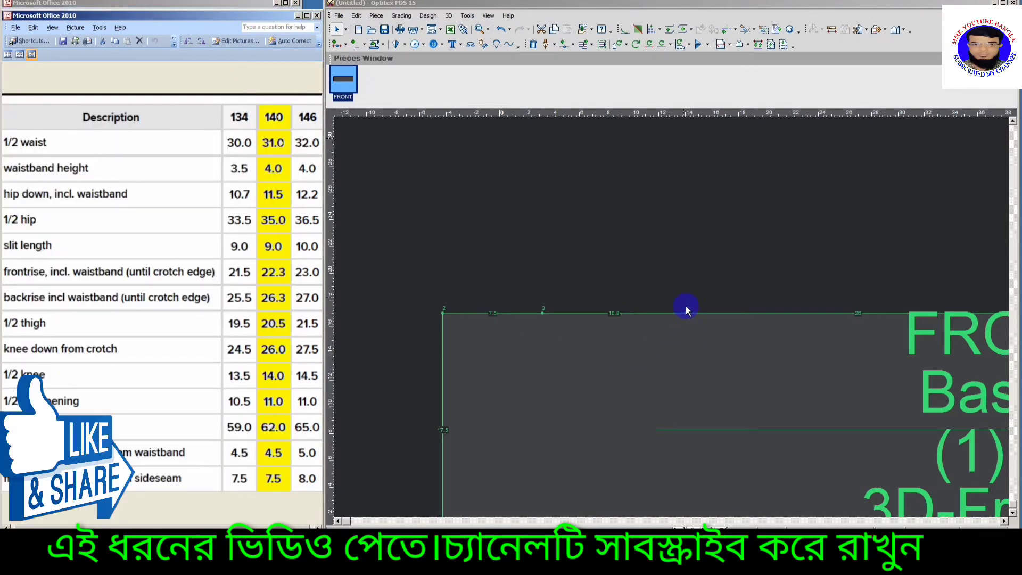
pyautogui.click(685, 309)
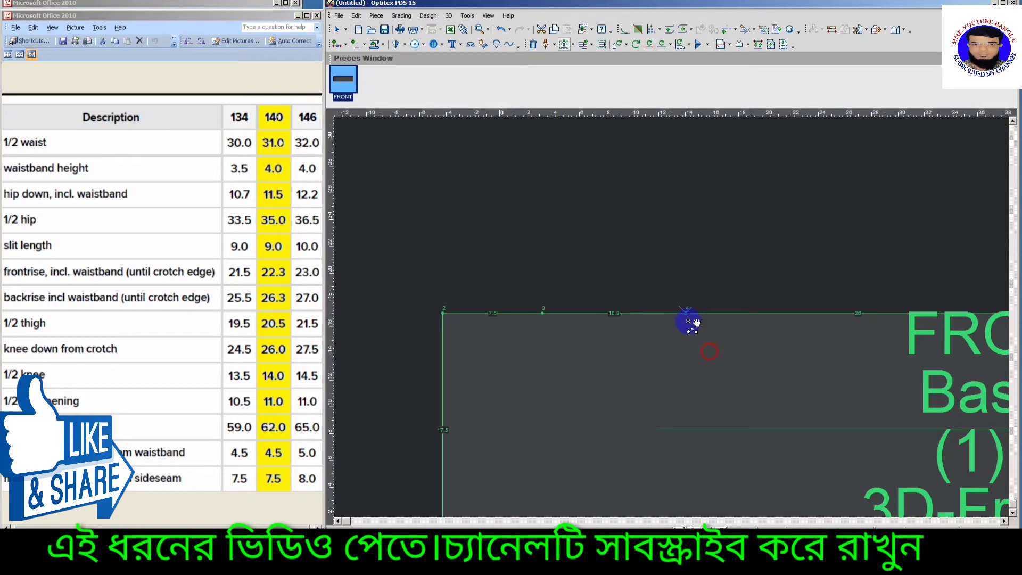
pyautogui.moveTo(686, 314); pyautogui.dragTo(685, 298)
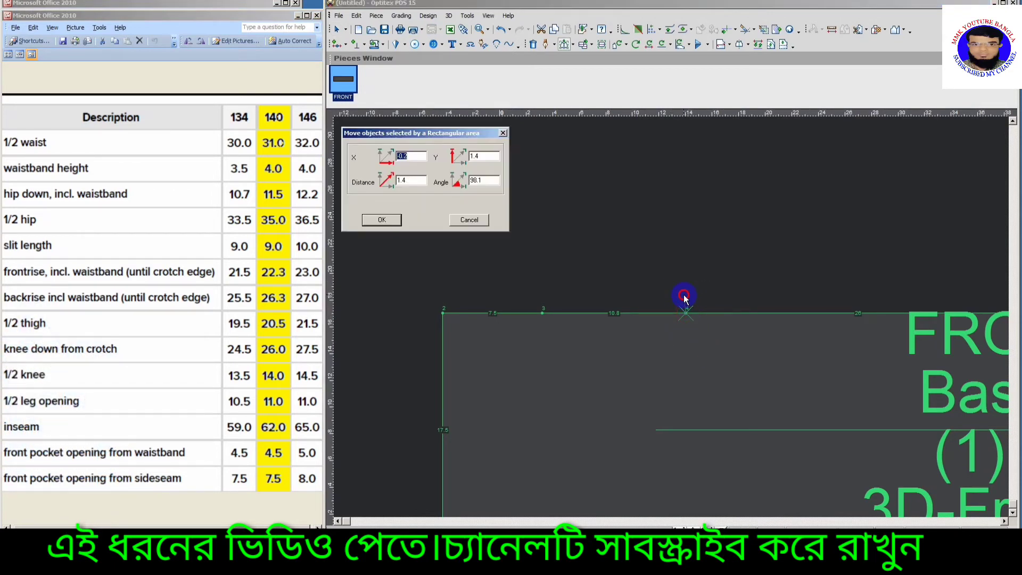
pyautogui.click(403, 157)
pyautogui.moveTo(404, 157); pyautogui.dragTo(381, 168)
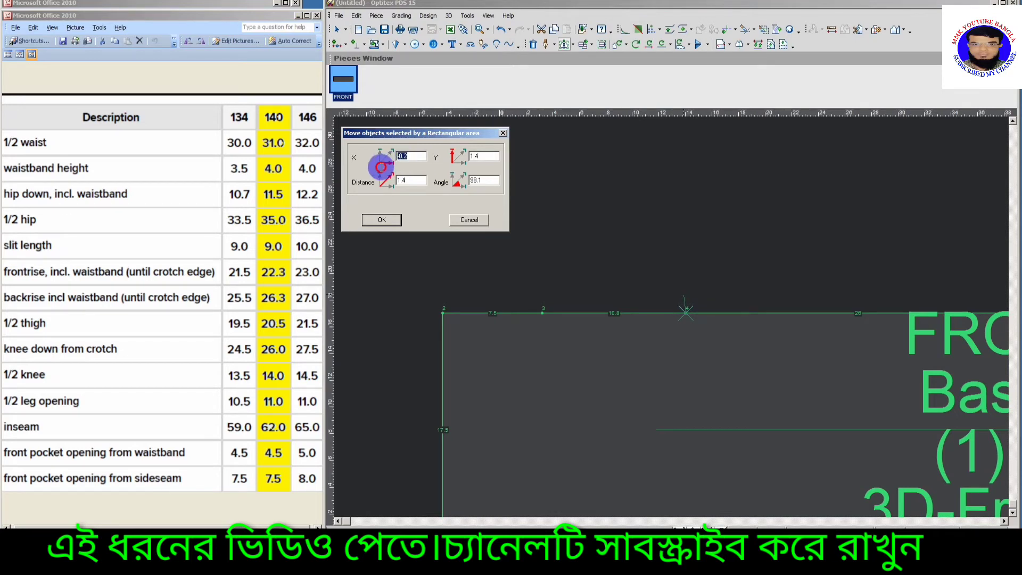
pyautogui.write('0')
pyautogui.press('Tab')
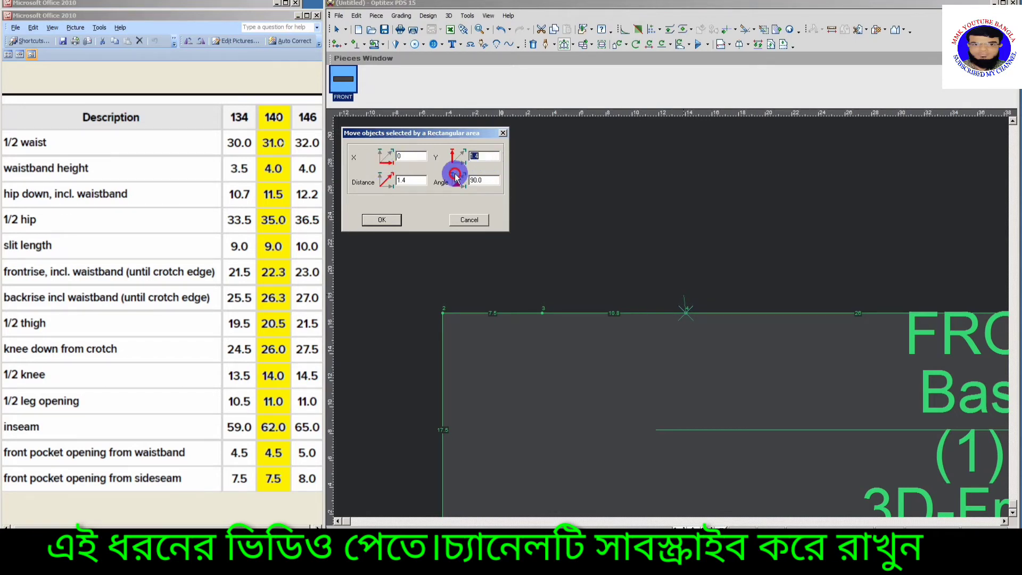
pyautogui.write('2')
pyautogui.press('Return')
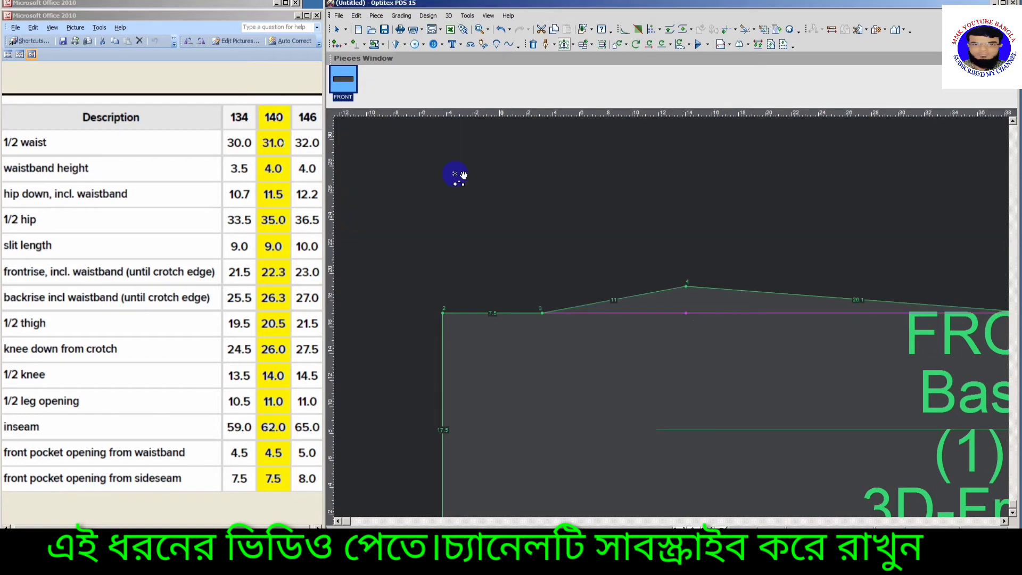
pyautogui.moveTo(457, 178)
pyautogui.mouseDown()
pyautogui.moveTo(744, 429)
pyautogui.moveTo(675, 319)
pyautogui.mouseUp()
pyautogui.scroll(1, 668, 289)
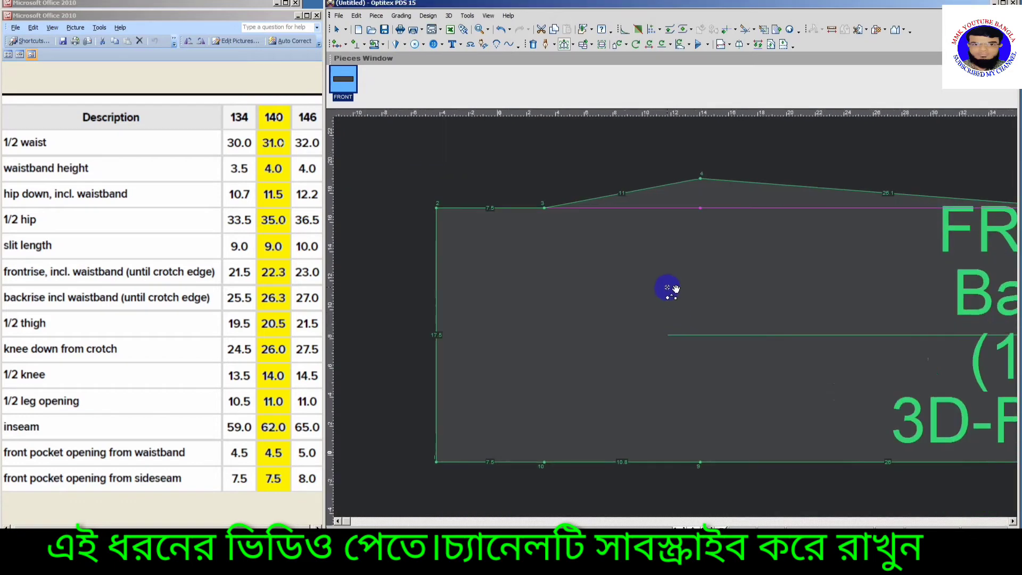
pyautogui.scroll(-1, 672, 288)
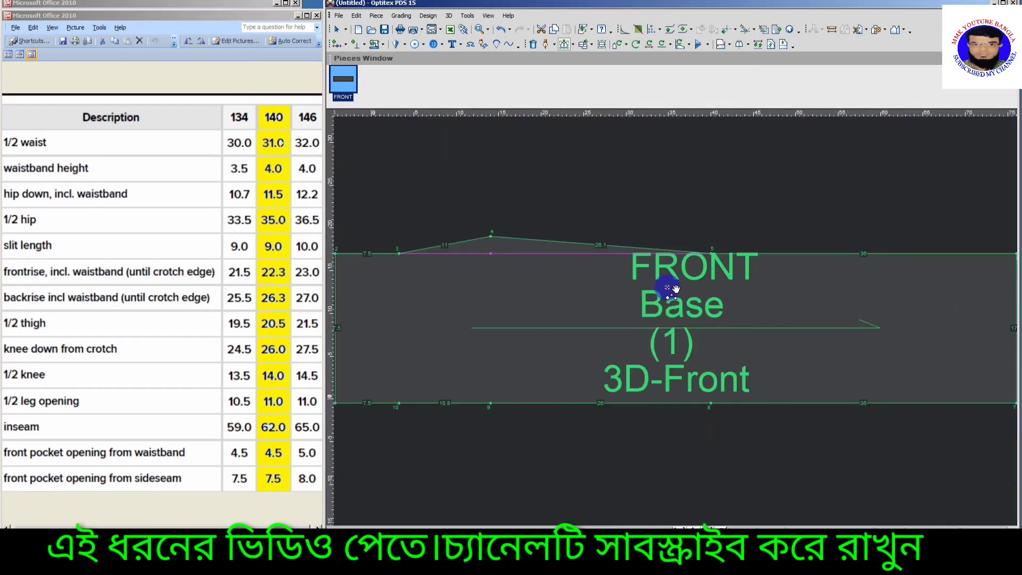
# Bend the segment before point 4 into a curved pocket opening.
pyautogui.rightClick(503, 273)
pyautogui.press('Escape')
pyautogui.scroll(-1, 676, 322)
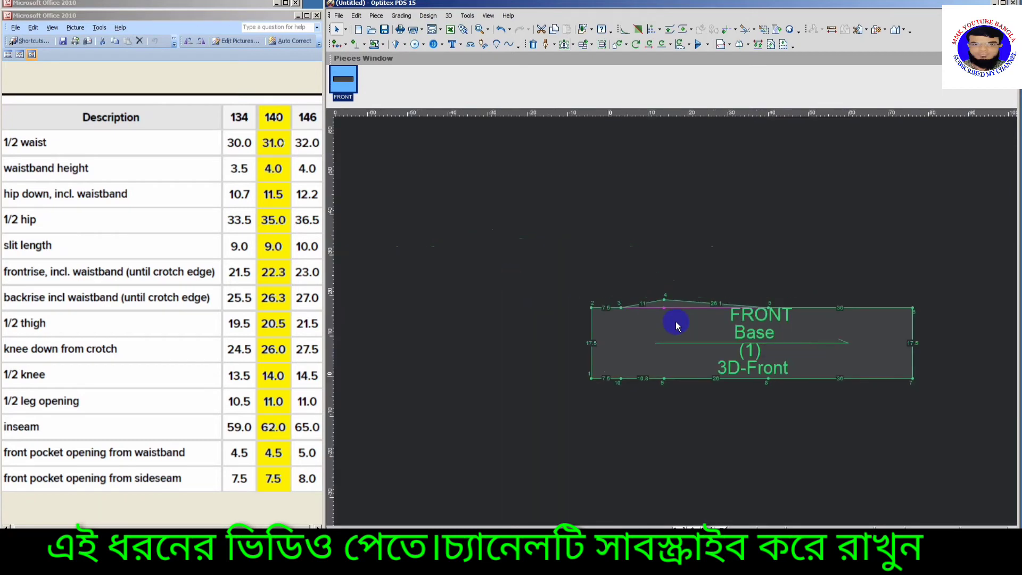
pyautogui.scroll(1, 677, 319)
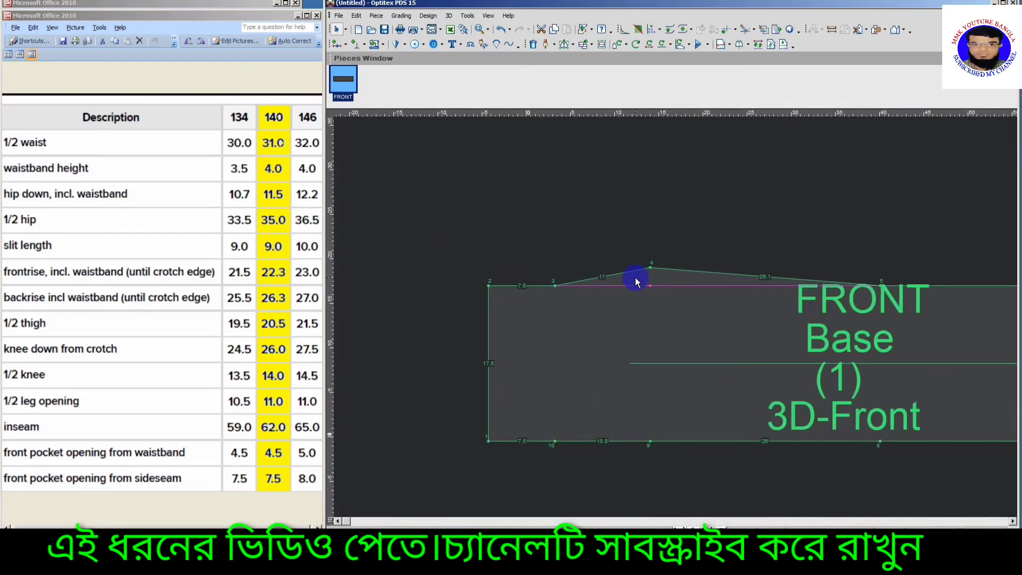
pyautogui.press('i')
pyautogui.moveTo(633, 274); pyautogui.dragTo(647, 276)
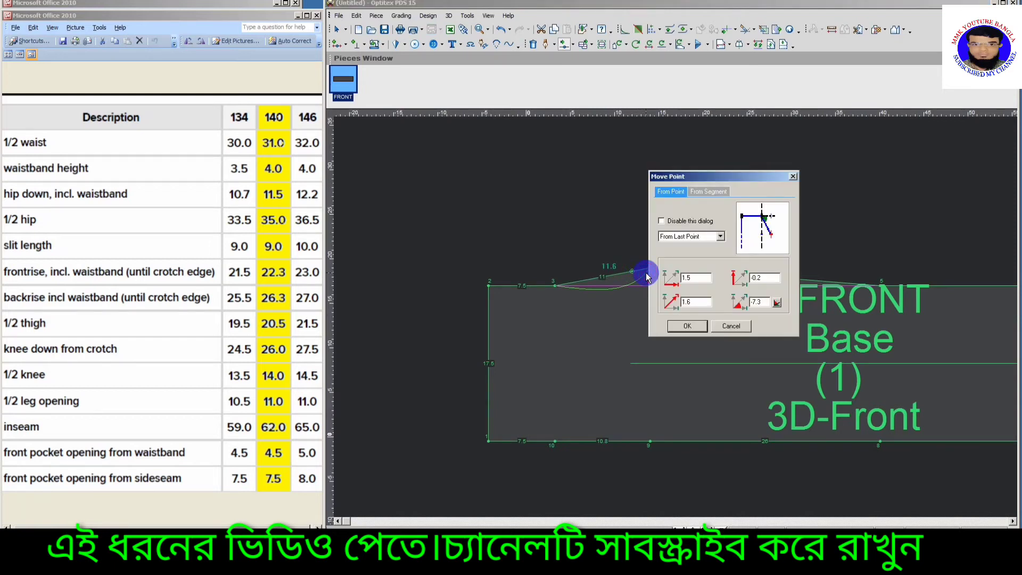
pyautogui.press('Return')
pyautogui.scroll(2, 643, 276)
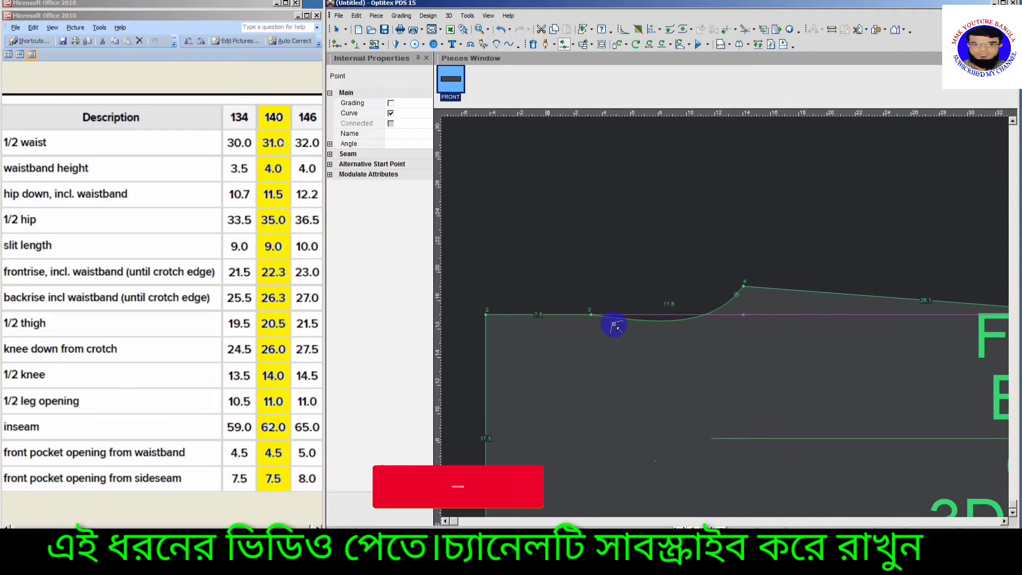
pyautogui.click(427, 58)
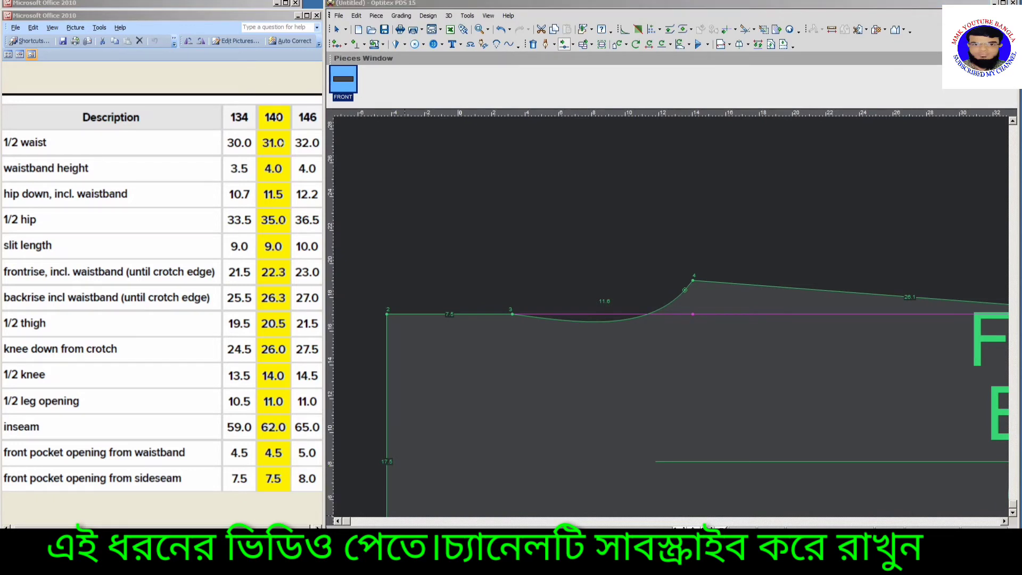
# Fit the FRONT piece in view and recheck the jeans picture and measurement chart.
pyautogui.press('F4')
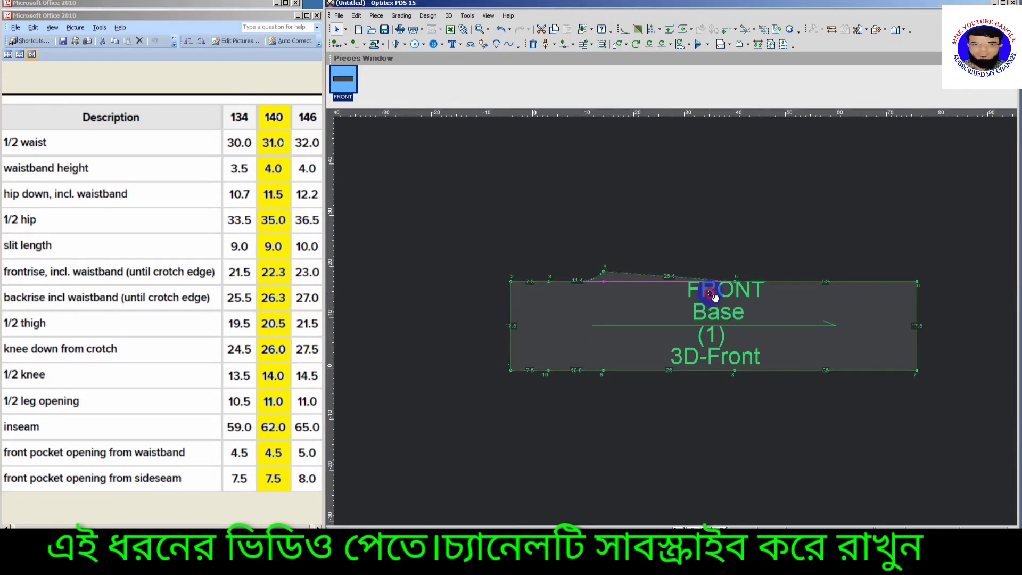
pyautogui.scroll(1, 692, 309)
pyautogui.scroll(-2, 675, 321)
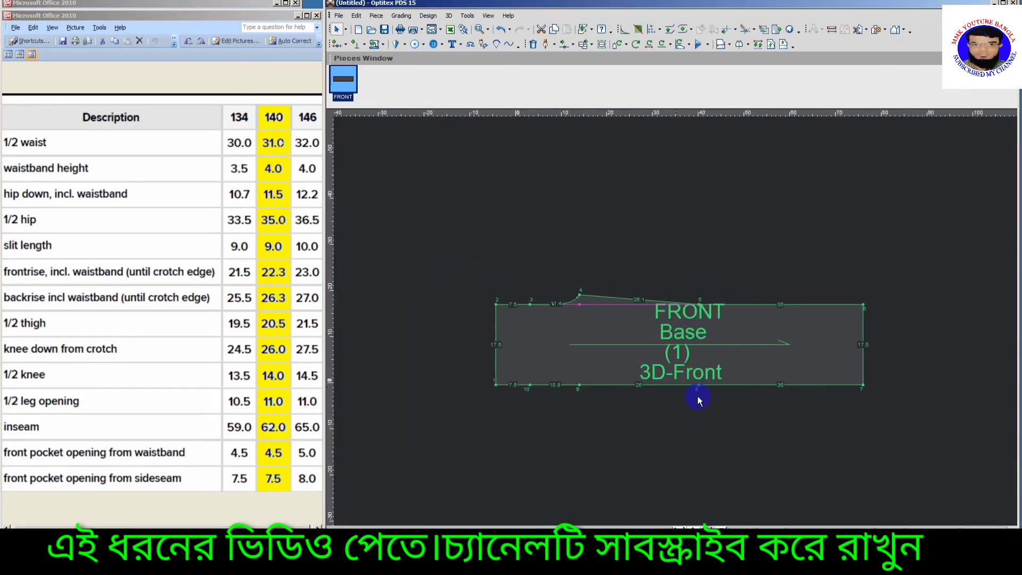
pyautogui.click(238, 4)
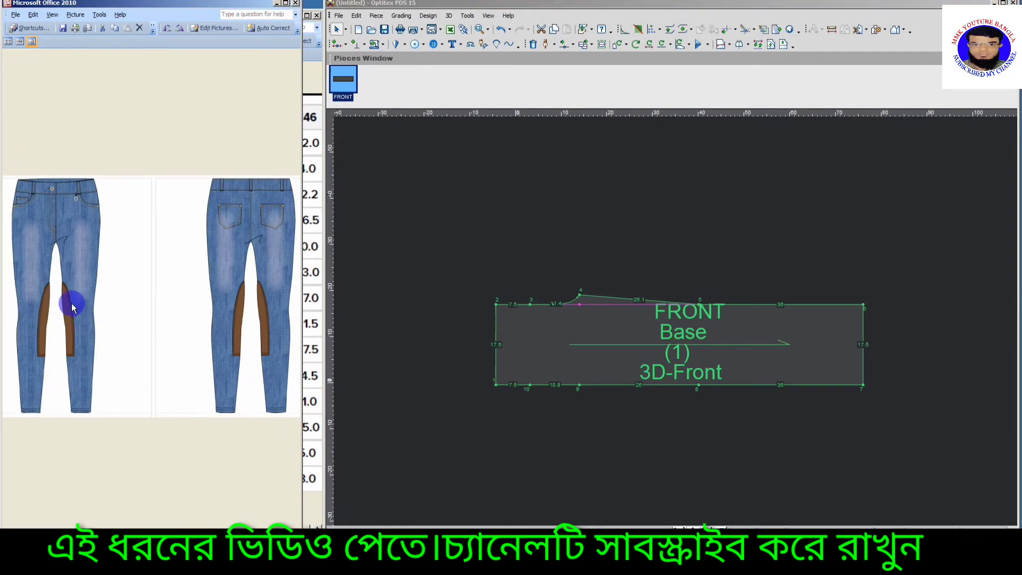
pyautogui.click(309, 70)
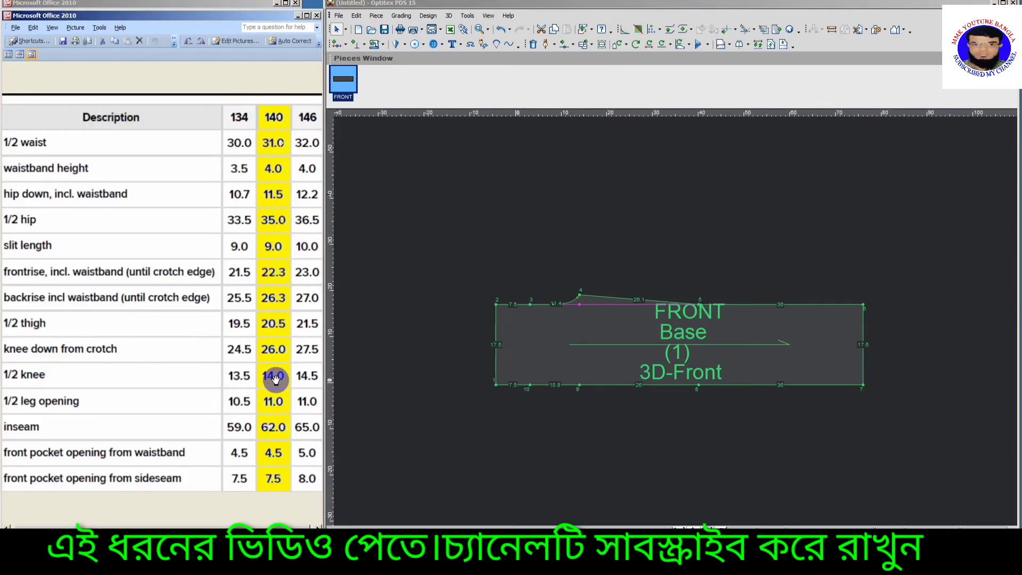
pyautogui.click(589, 397)
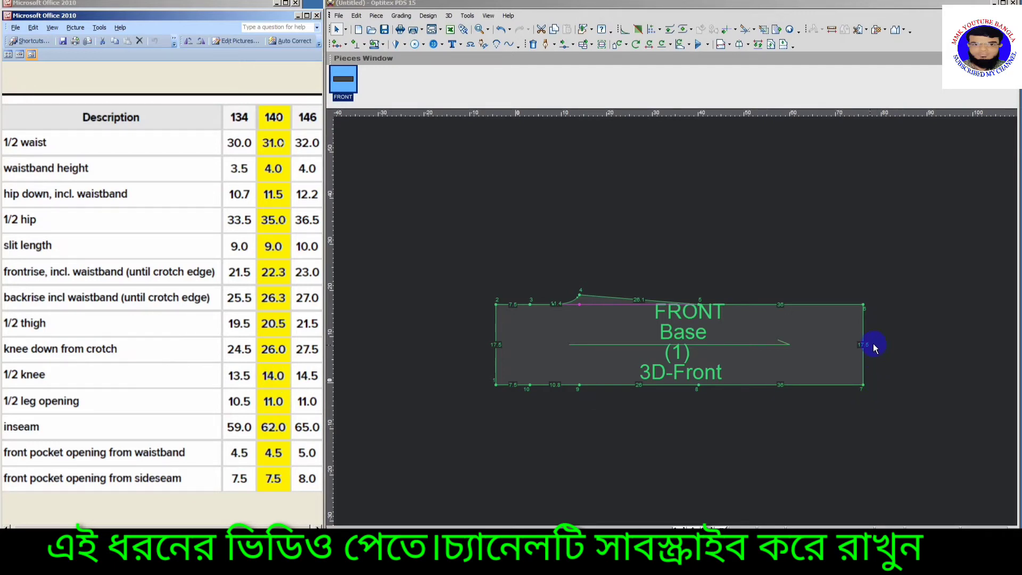
# Lower point 5 on the top edge by 4.5 (X 0, Y 4.5) with rectangle move.
pyautogui.scroll(1, 876, 347)
pyautogui.scroll(2, 676, 317)
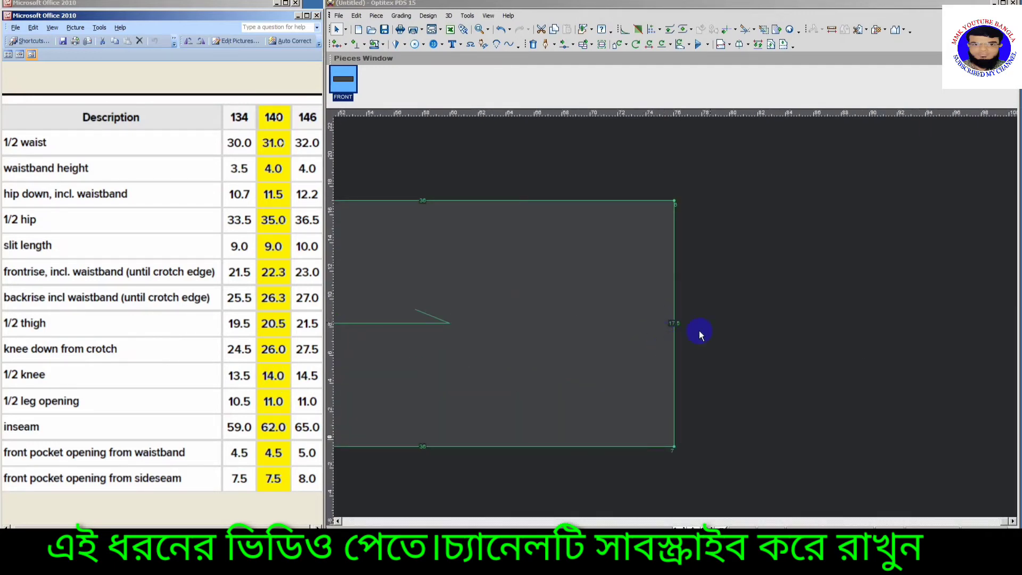
pyautogui.scroll(-3, 699, 334)
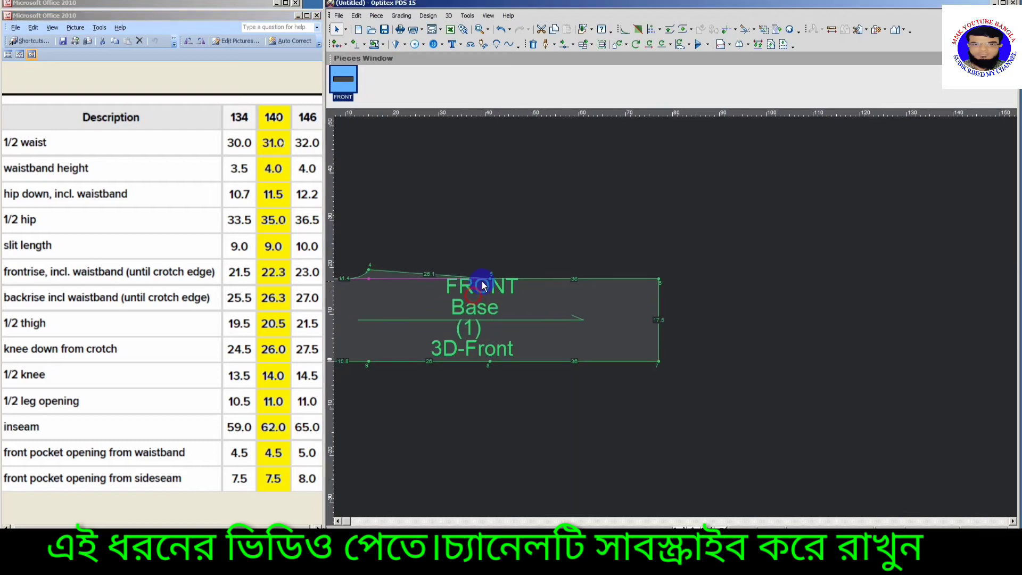
pyautogui.moveTo(486, 283); pyautogui.dragTo(522, 294)
pyautogui.press('s')
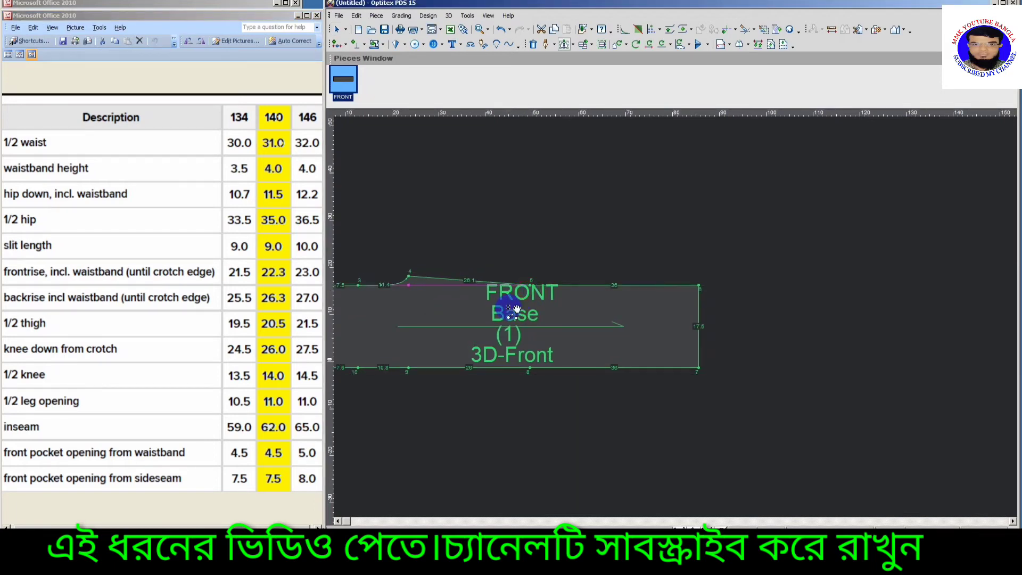
pyautogui.moveTo(491, 251); pyautogui.dragTo(532, 286)
pyautogui.click(532, 285)
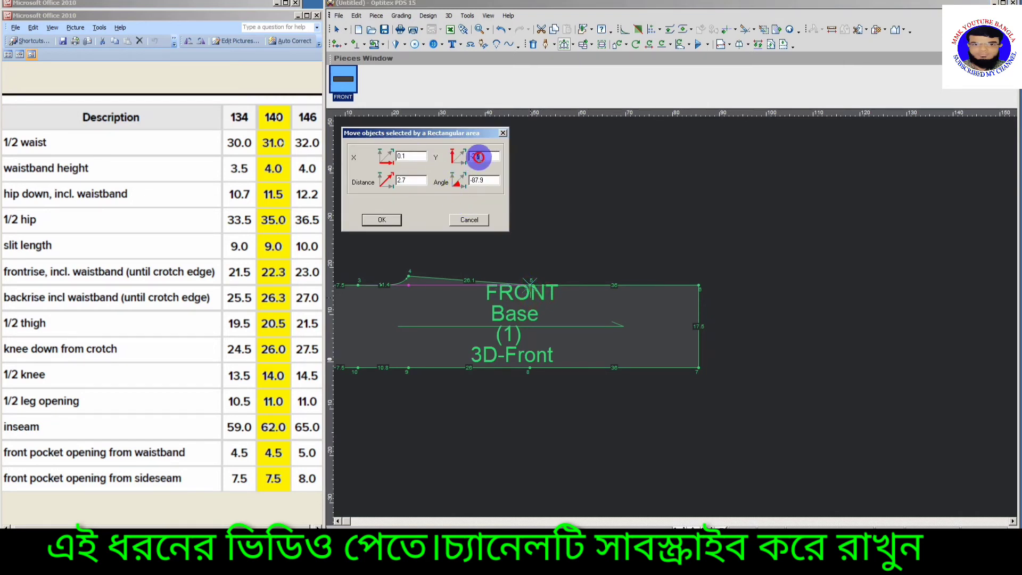
pyautogui.doubleClick(474, 157)
pyautogui.write('4.5')
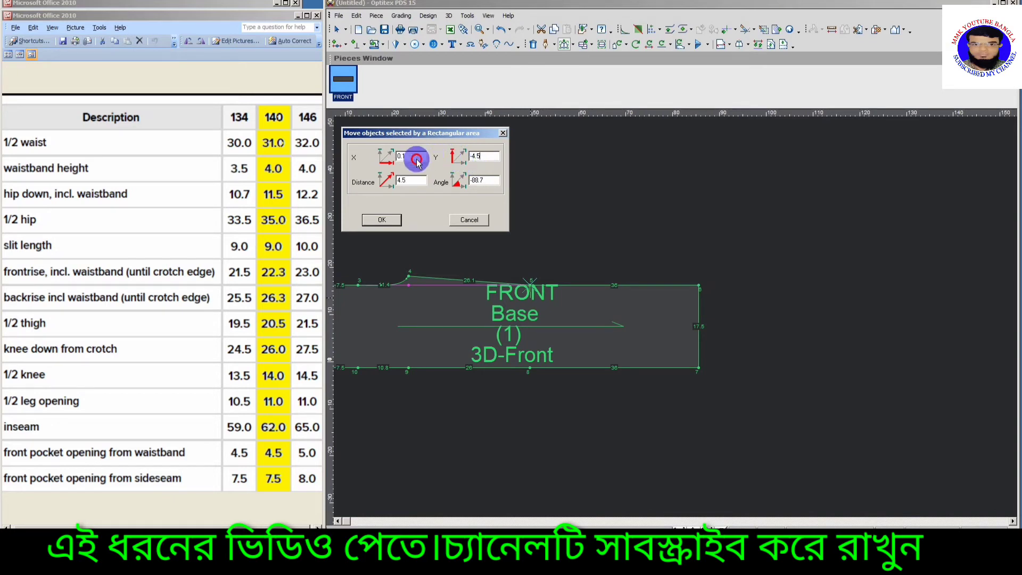
pyautogui.doubleClick(412, 157)
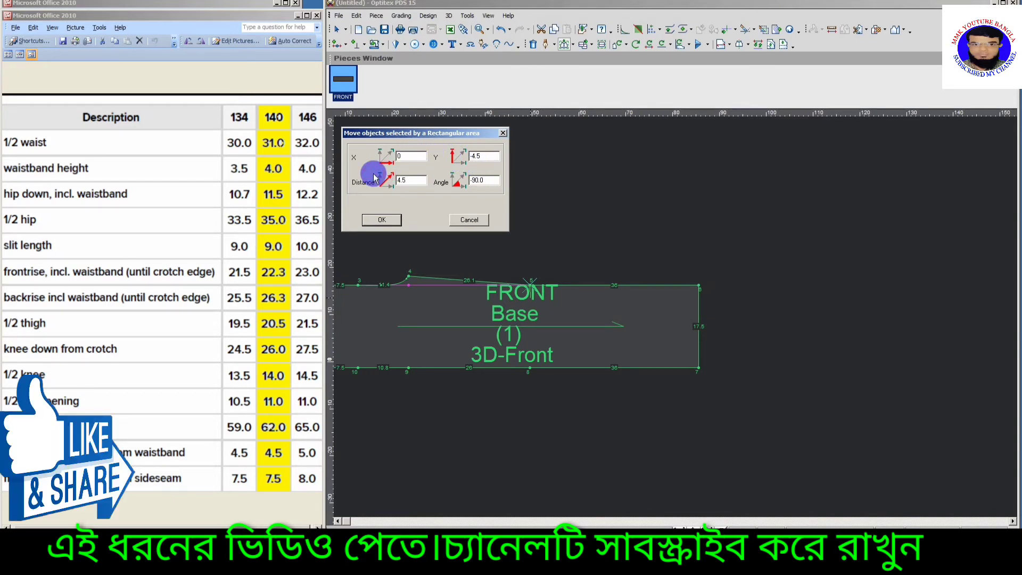
pyautogui.click(387, 217)
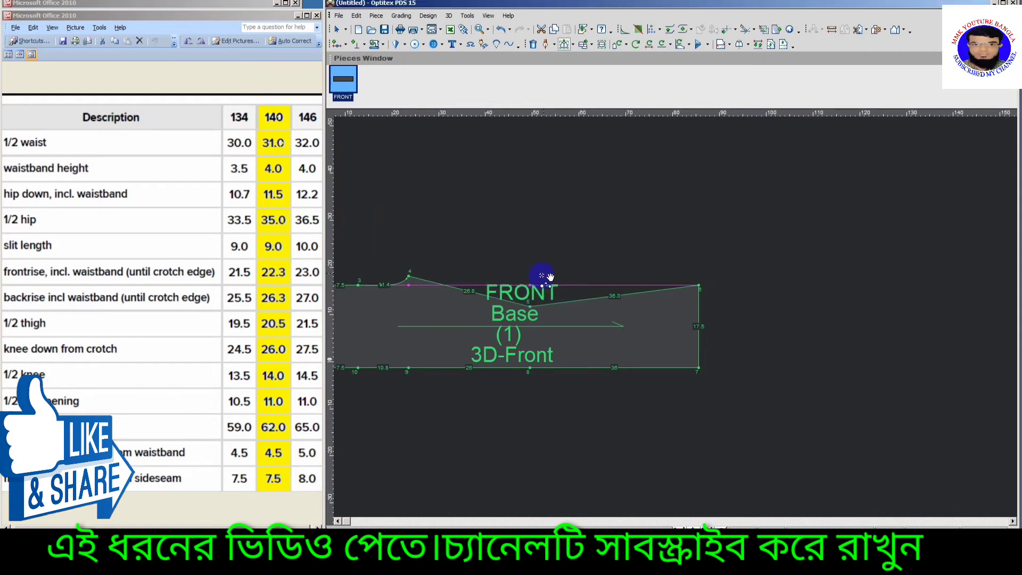
# Make the lowered point 5 a smooth curve point, forming the dip.
pyautogui.rightClick(541, 317)
pyautogui.click(539, 315)
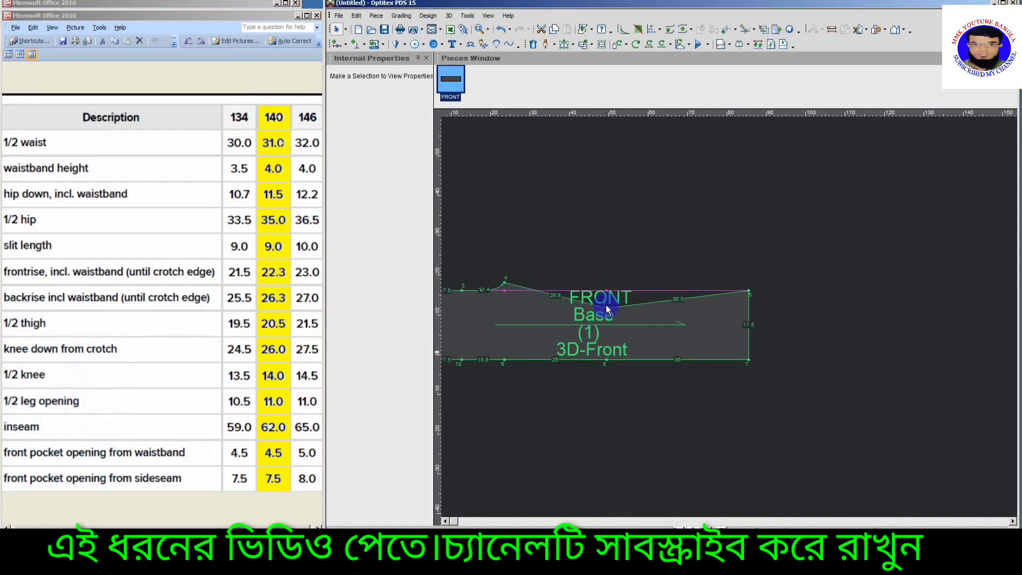
pyautogui.click(606, 308)
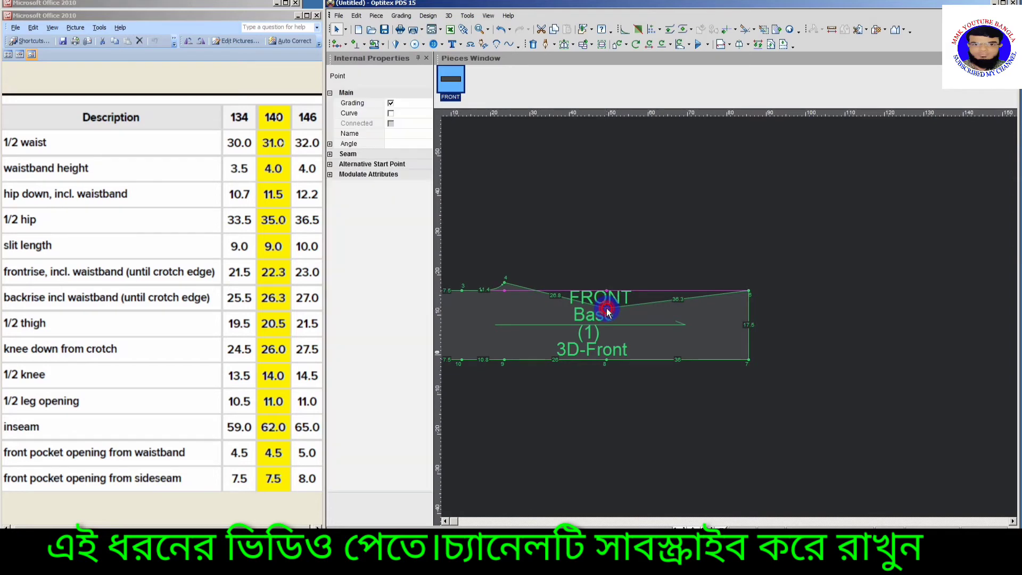
pyautogui.click(396, 115)
pyautogui.press('Escape')
pyautogui.scroll(-2, 731, 326)
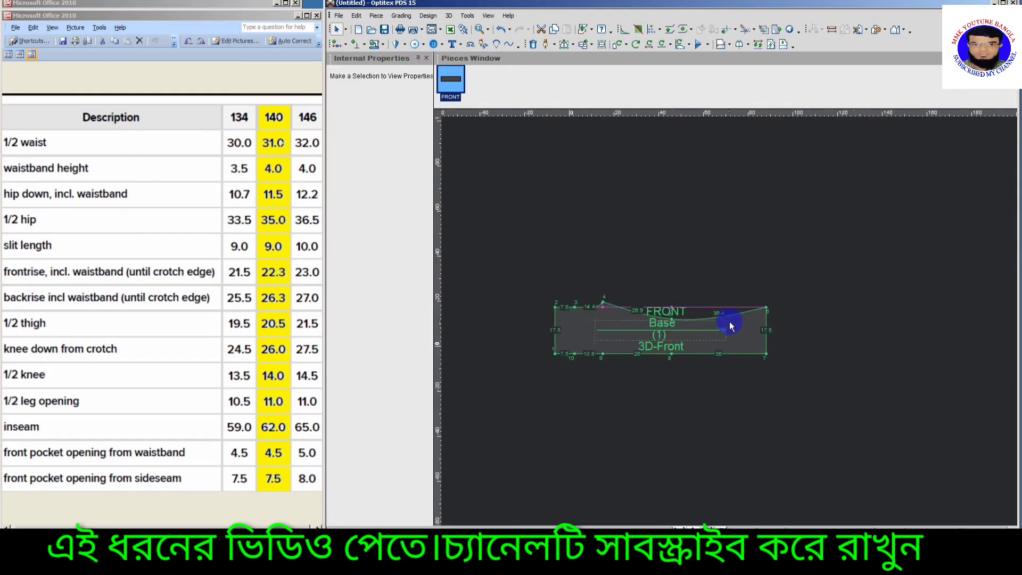
pyautogui.scroll(2, 731, 326)
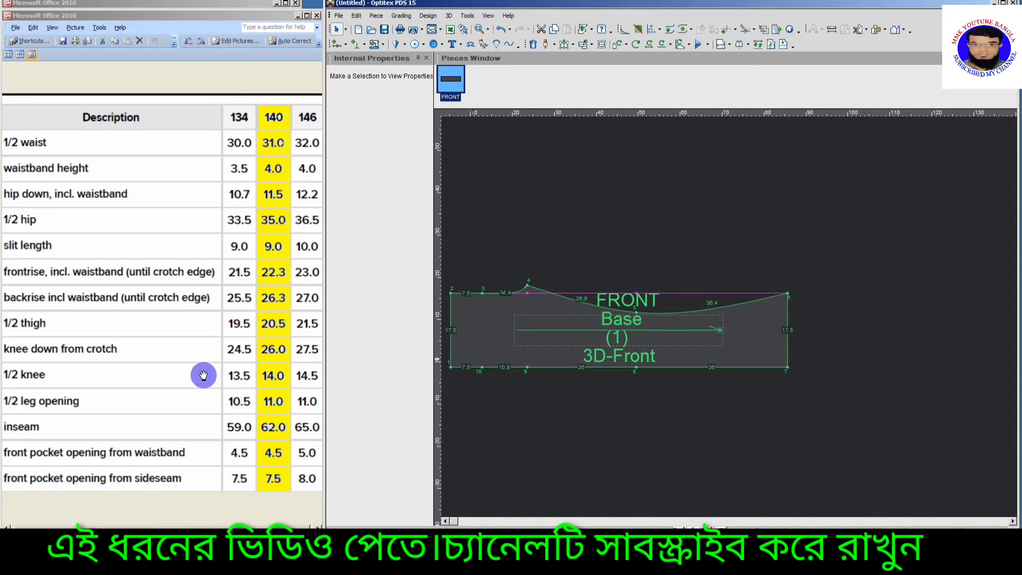
pyautogui.click(260, 5)
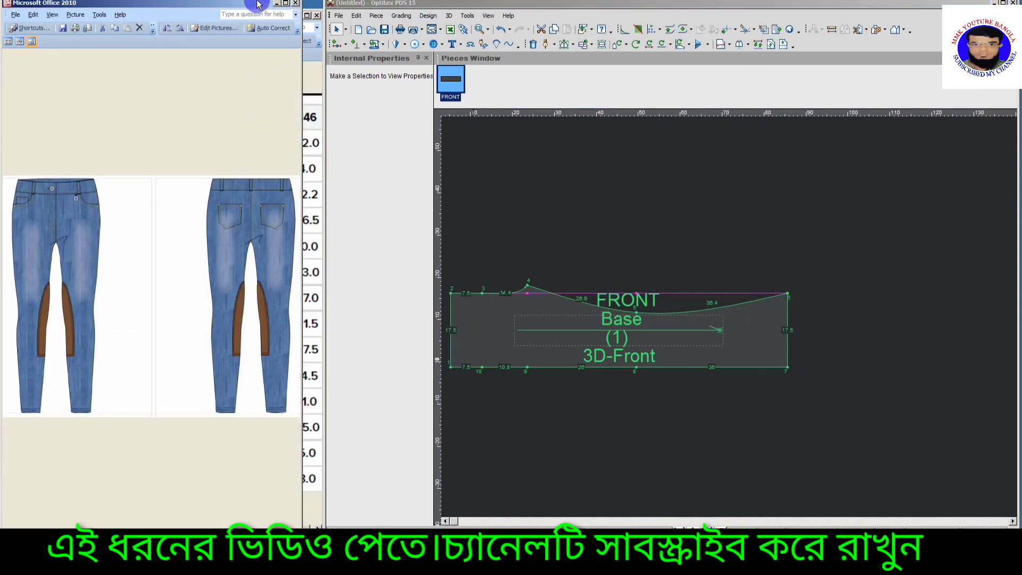
# Lower the FRONT piece's top hem-end corner by Y -7.5, narrowing the leg end to 10.
pyautogui.click(315, 65)
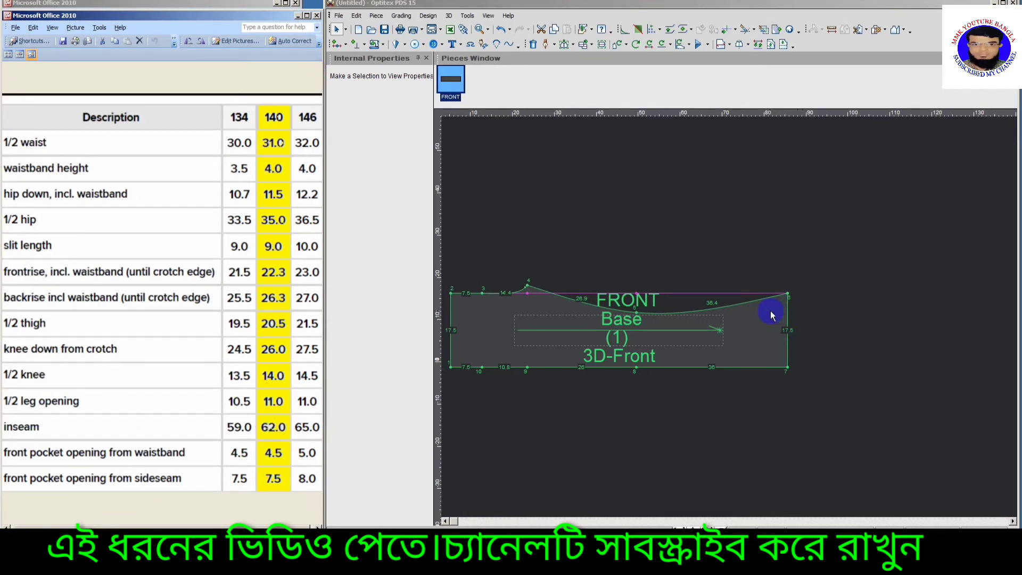
pyautogui.scroll(2, 756, 317)
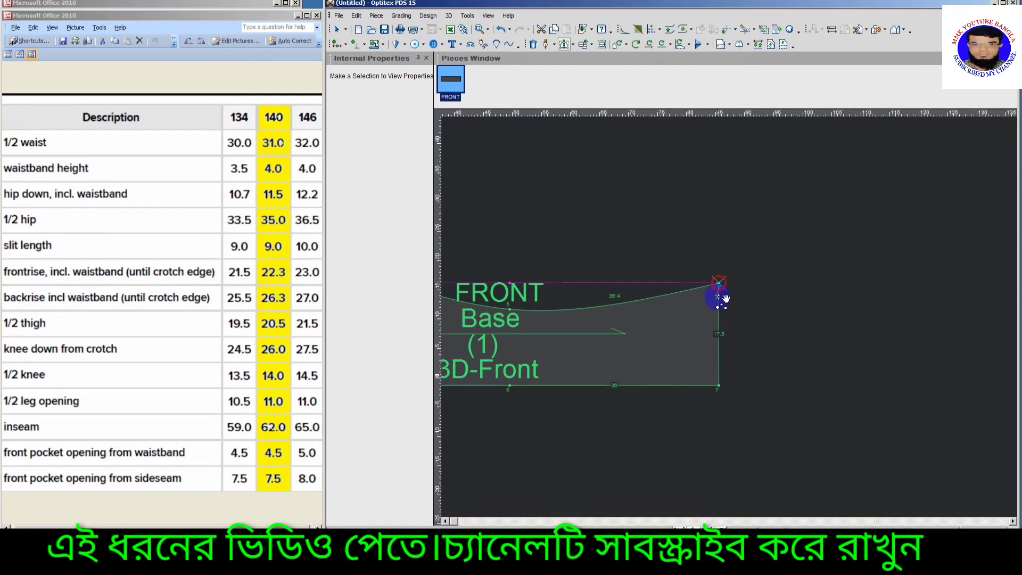
pyautogui.moveTo(720, 285); pyautogui.dragTo(720, 299)
pyautogui.doubleClick(470, 158)
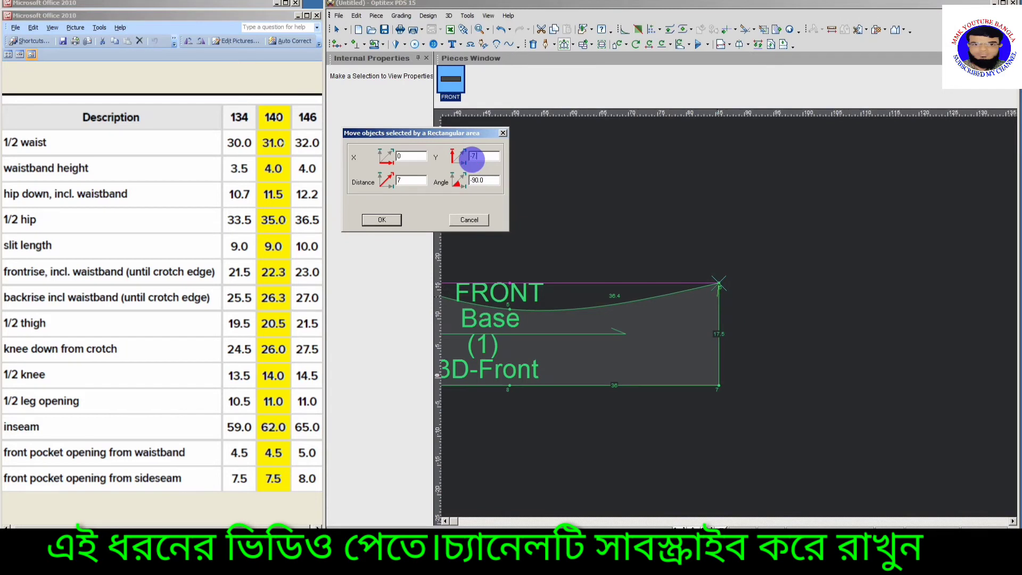
pyautogui.write('-7.5')
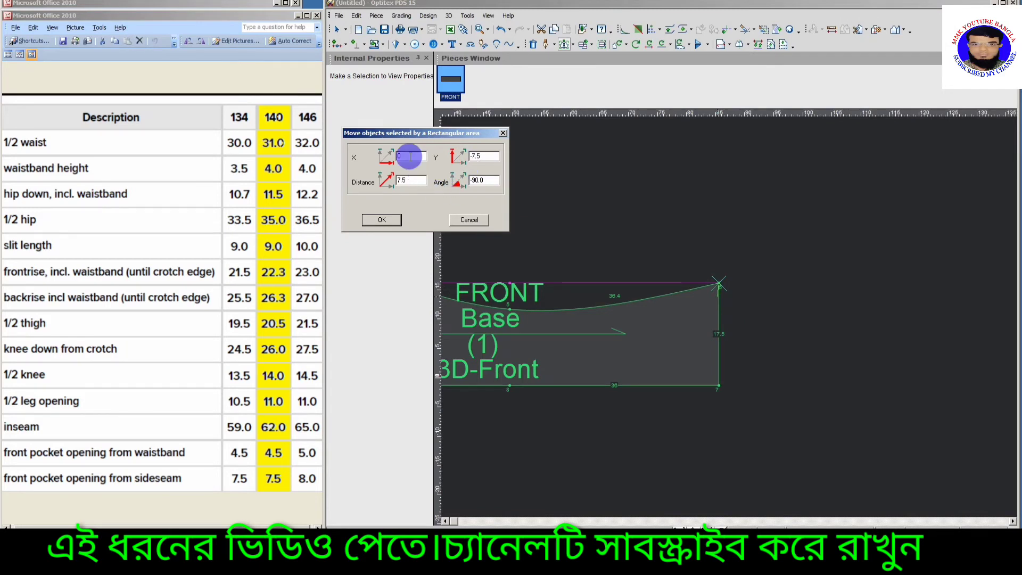
pyautogui.click(381, 220)
pyautogui.scroll(-1, 735, 321)
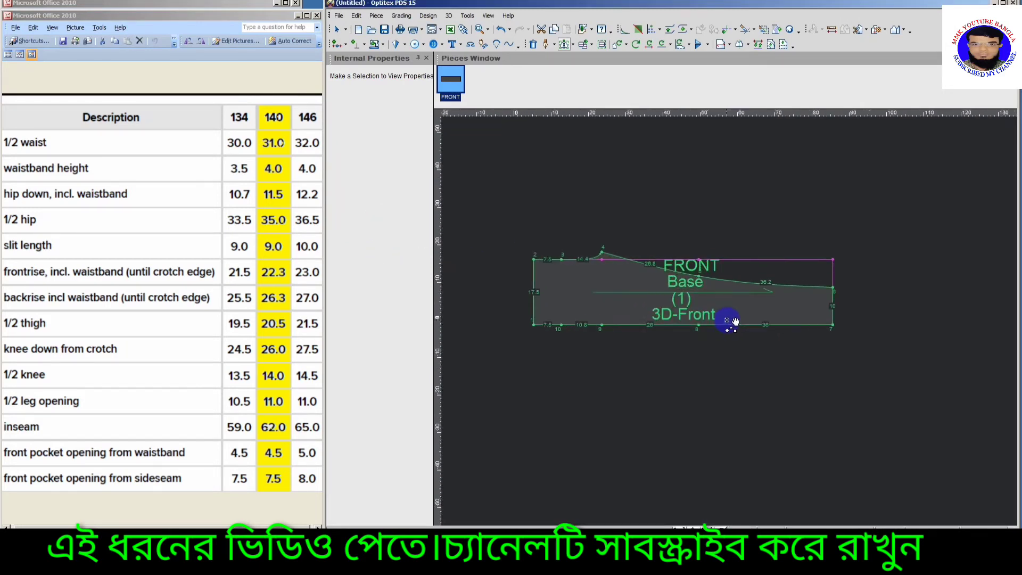
pyautogui.scroll(2, 727, 319)
# Dismiss the canvas shortcut menu and zoom in on the sloping top curve near point 4.
pyautogui.rightClick(735, 316)
pyautogui.press('Escape')
pyautogui.scroll(-2, 732, 319)
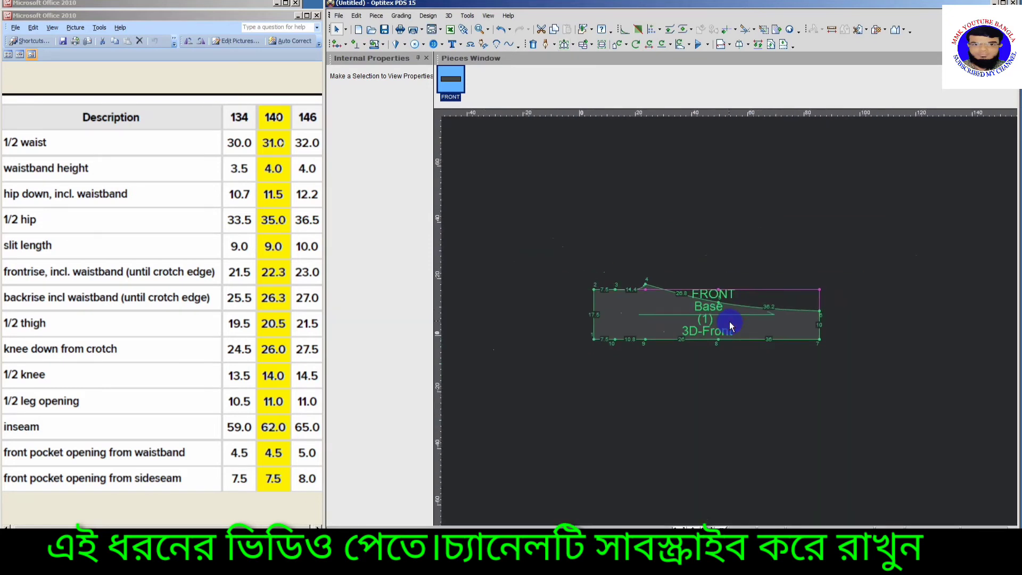
pyautogui.scroll(1, 729, 321)
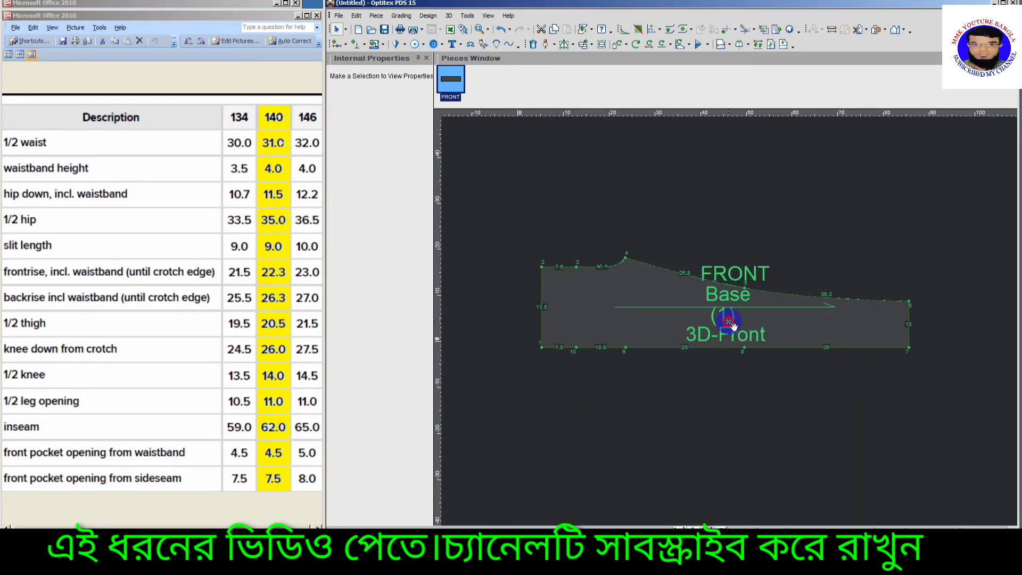
pyautogui.scroll(1, 729, 321)
pyautogui.scroll(-3, 727, 321)
pyautogui.scroll(2, 724, 321)
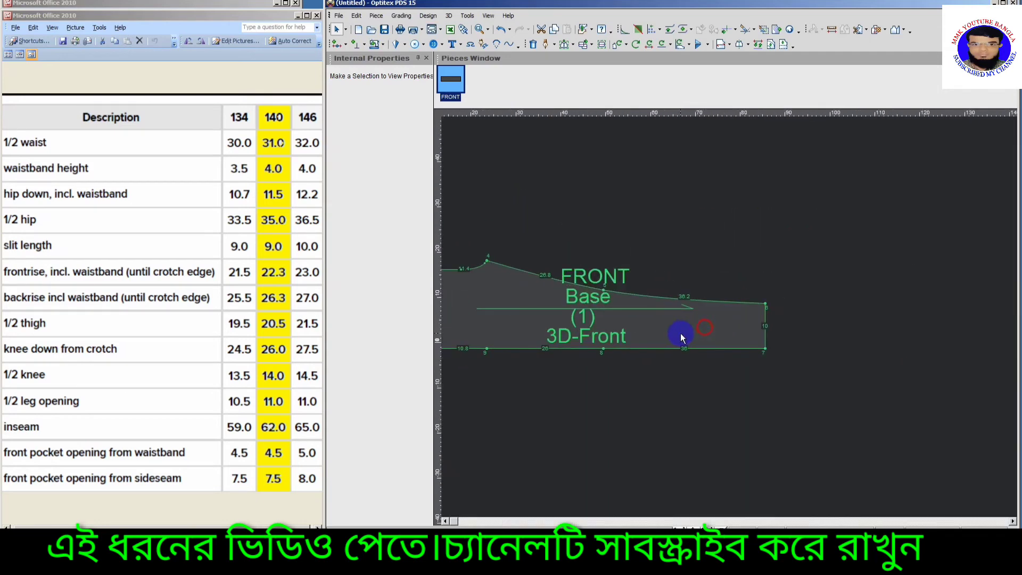
pyautogui.scroll(1, 679, 334)
pyautogui.scroll(-2, 714, 322)
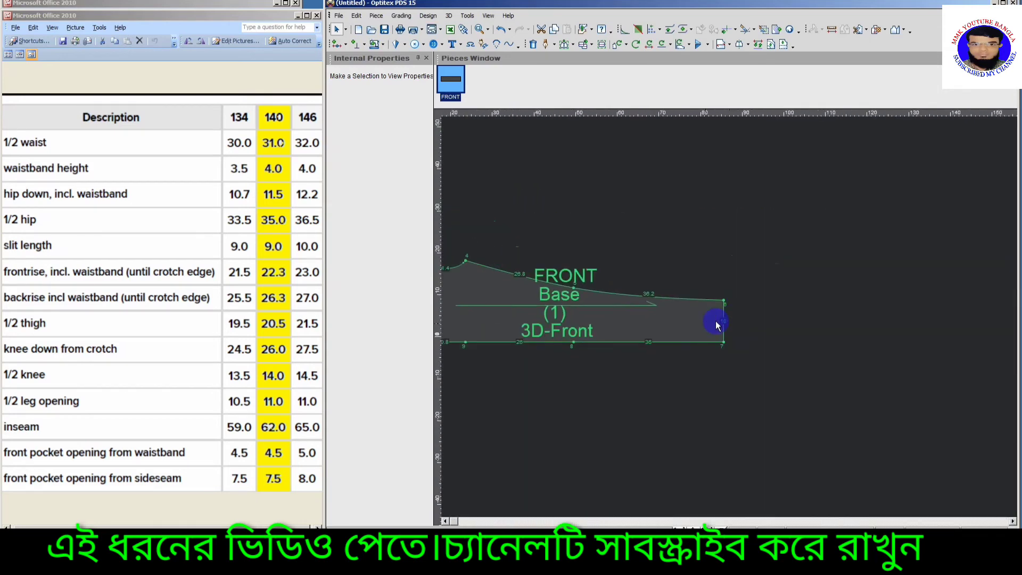
pyautogui.scroll(2, 730, 319)
pyautogui.scroll(-2, 726, 326)
pyautogui.scroll(1, 730, 326)
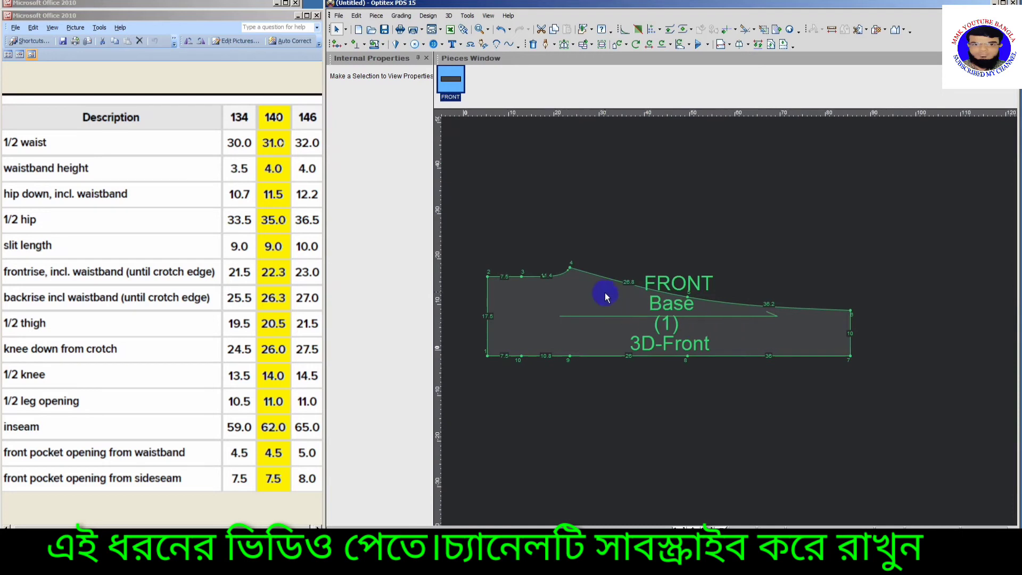
# Add a point on the sloping top curve just past point 4, shifted 2.2.
pyautogui.press('p')
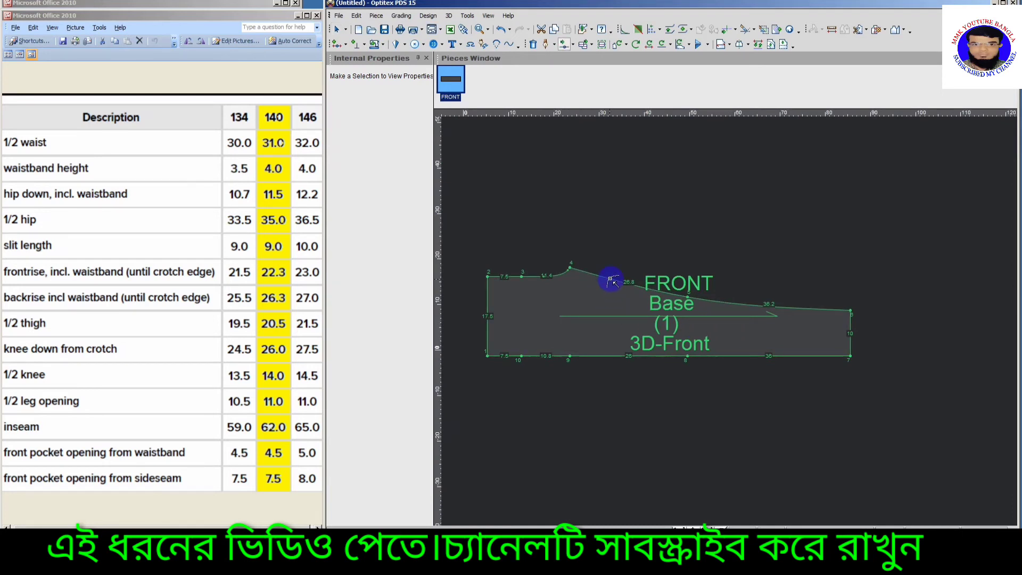
pyautogui.click(606, 279)
pyautogui.click(599, 280)
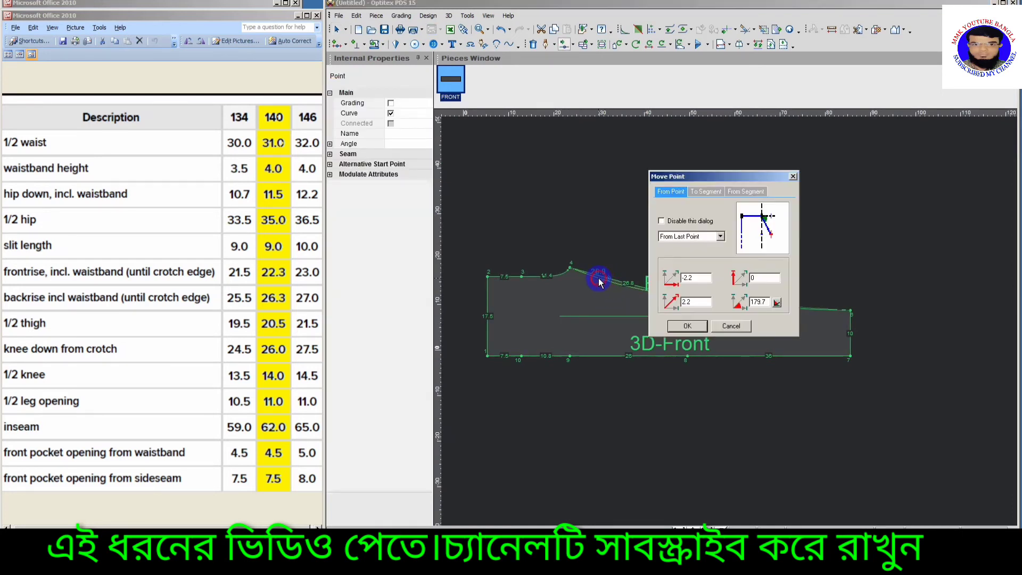
pyautogui.press('Return')
pyautogui.scroll(2, 721, 316)
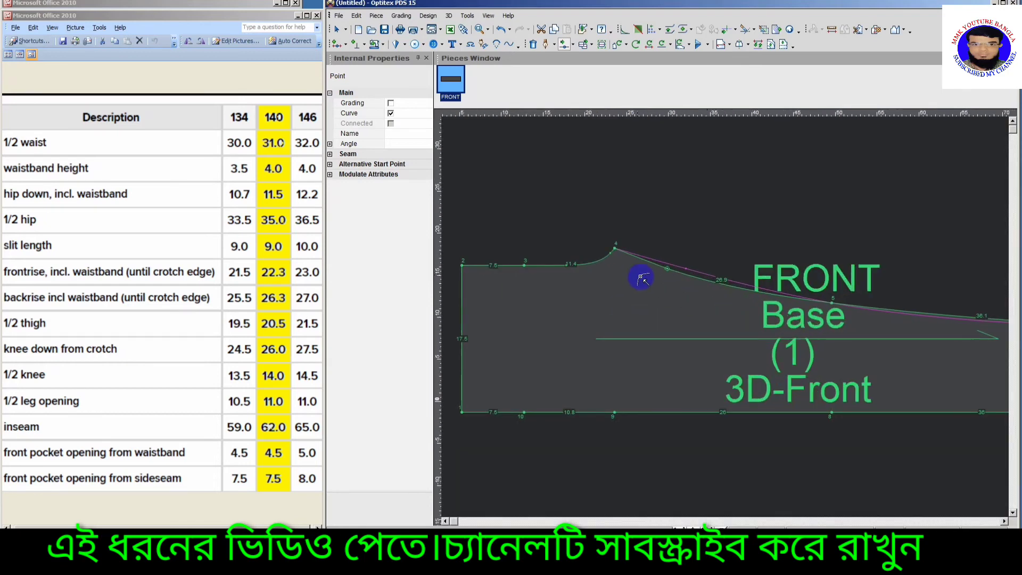
pyautogui.scroll(1, 731, 324)
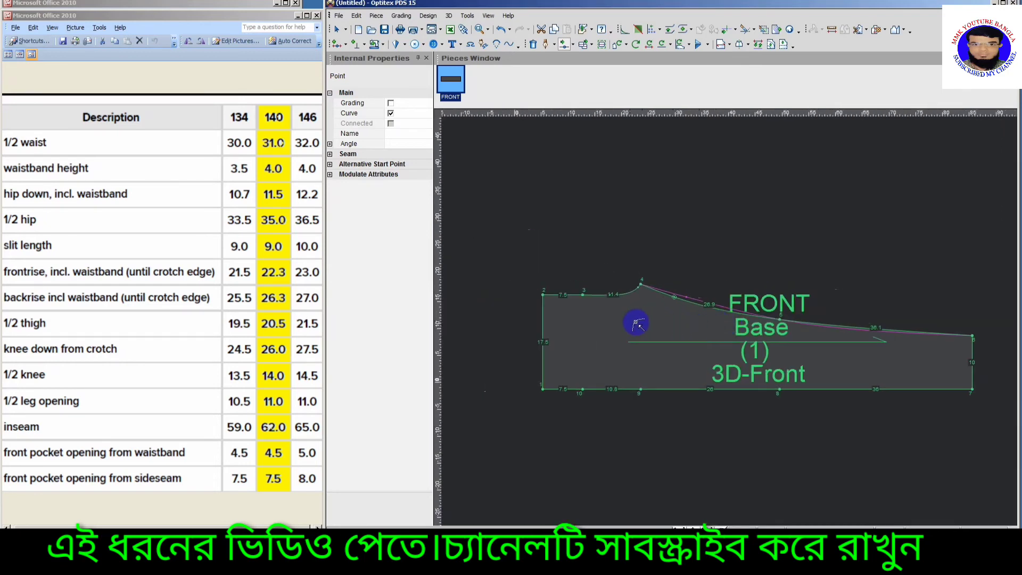
pyautogui.scroll(2, 727, 315)
pyautogui.scroll(-3, 729, 318)
pyautogui.scroll(1, 729, 322)
pyautogui.rightClick(730, 323)
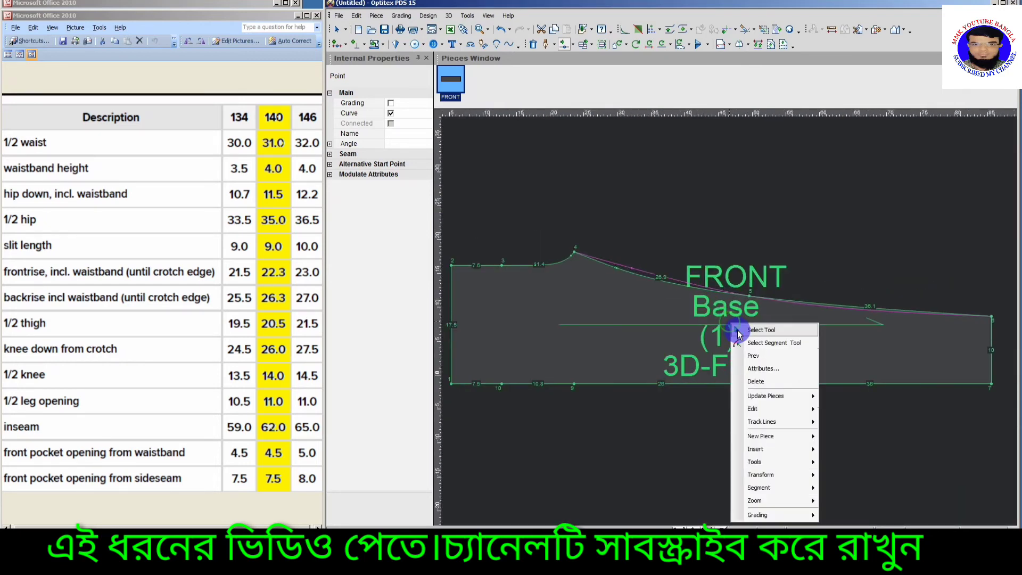
pyautogui.press('Escape')
pyautogui.scroll(-2, 714, 337)
pyautogui.scroll(1, 568, 314)
pyautogui.scroll(1, 567, 314)
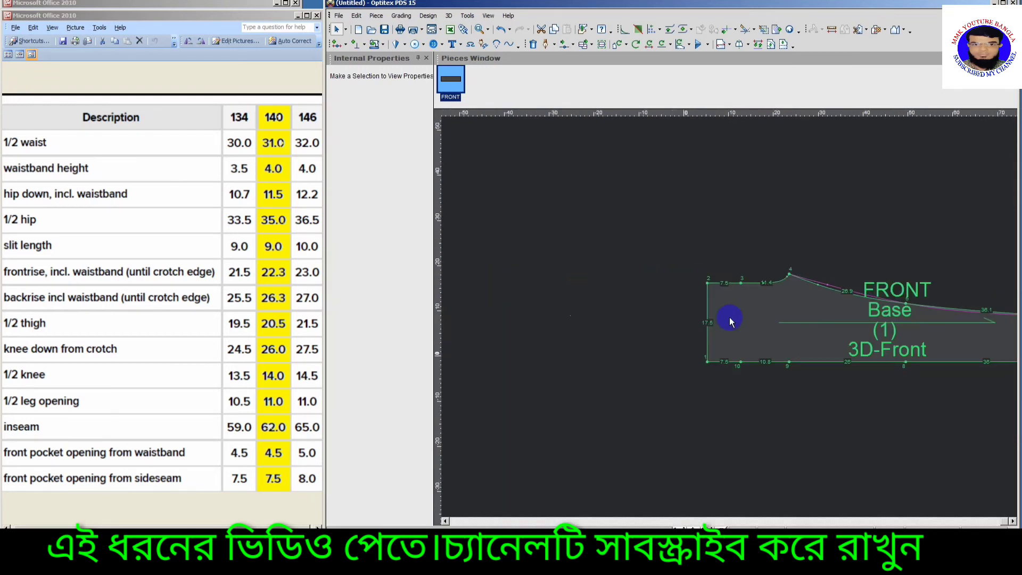
# Check the jeans reference drawings, then close the Internal Properties panel to widen the work area.
pyautogui.click(251, 4)
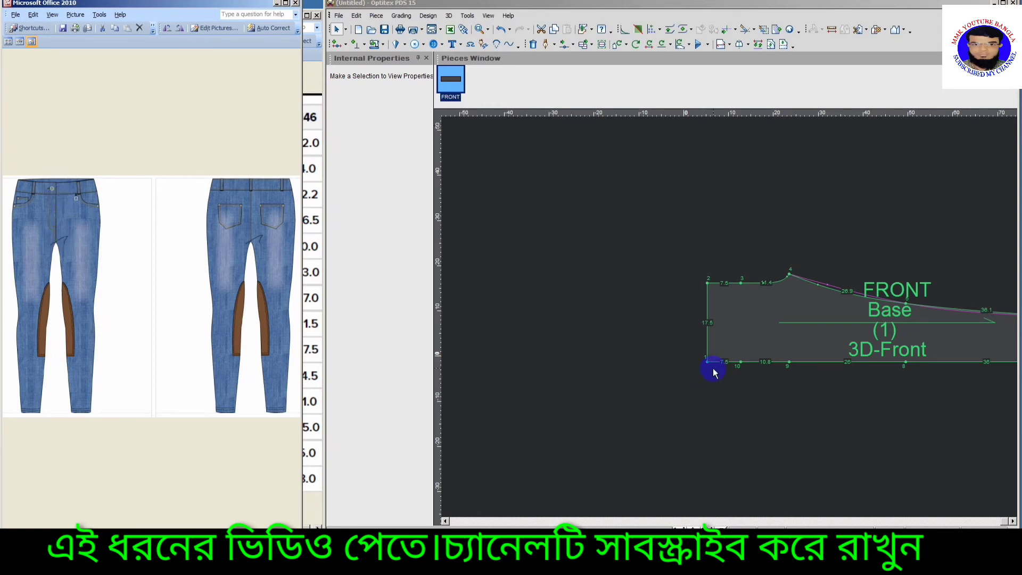
pyautogui.click(726, 315)
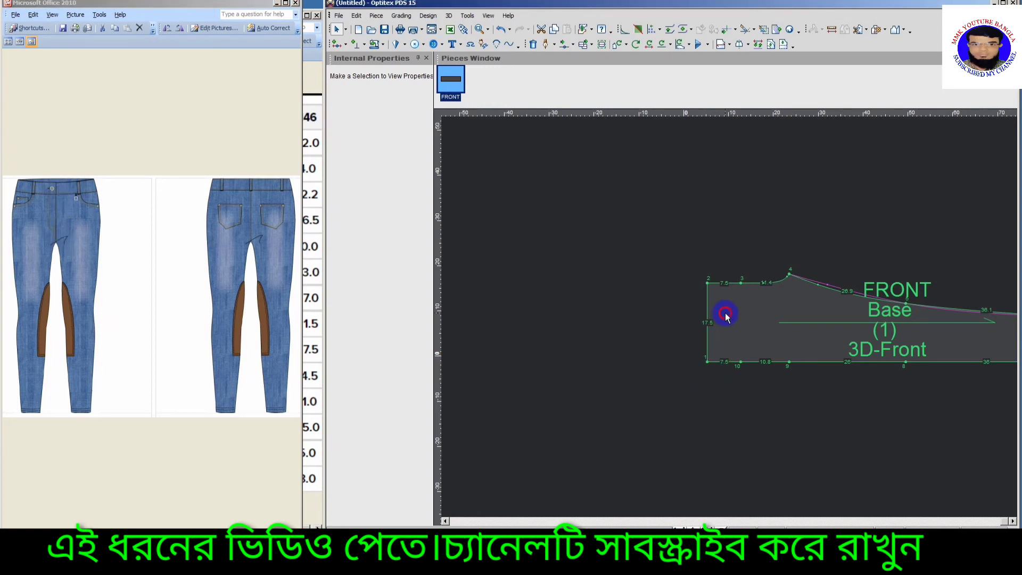
pyautogui.click(425, 58)
pyautogui.scroll(1, 677, 317)
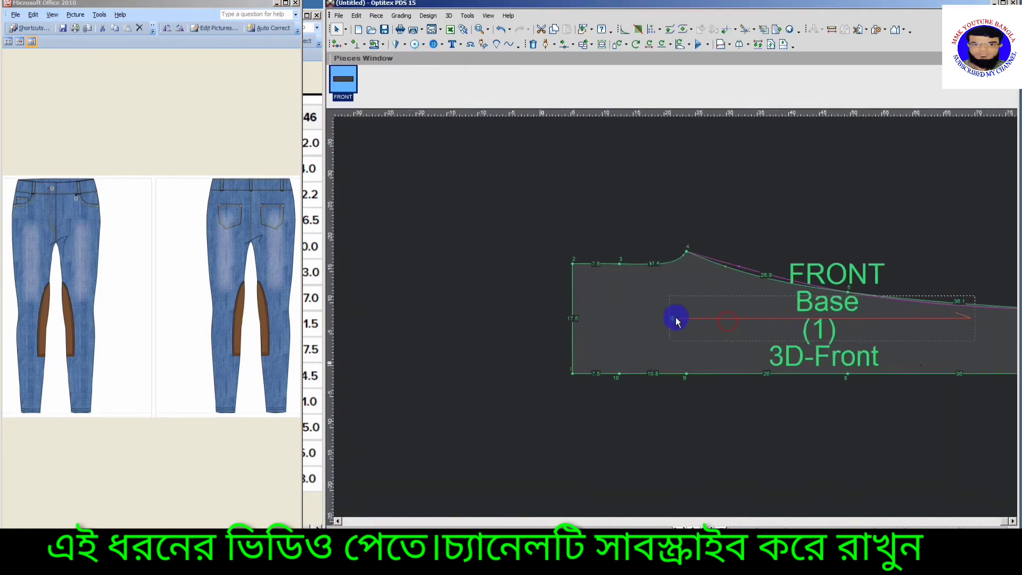
pyautogui.scroll(2, 672, 319)
pyautogui.scroll(-2, 672, 320)
pyautogui.scroll(1, 669, 326)
pyautogui.scroll(-2, 664, 319)
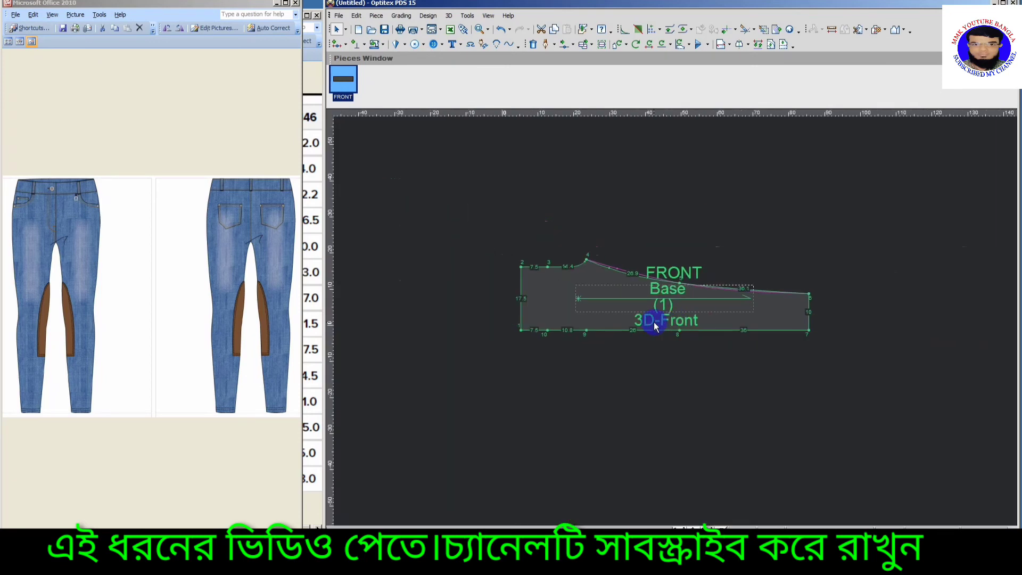
pyautogui.scroll(1, 655, 322)
pyautogui.scroll(-1, 686, 322)
pyautogui.scroll(1, 639, 319)
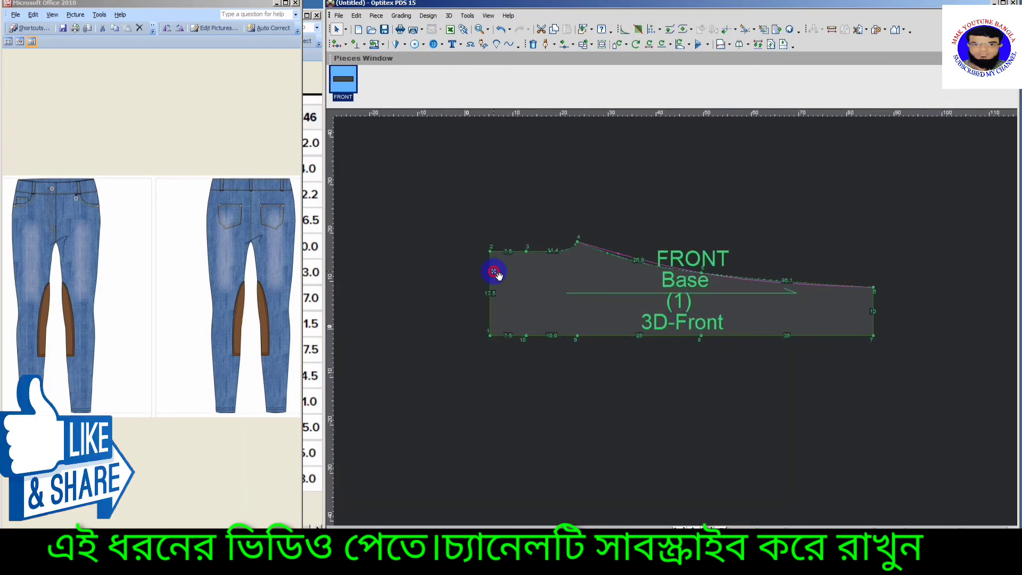
pyautogui.scroll(1, 673, 322)
pyautogui.scroll(-2, 674, 322)
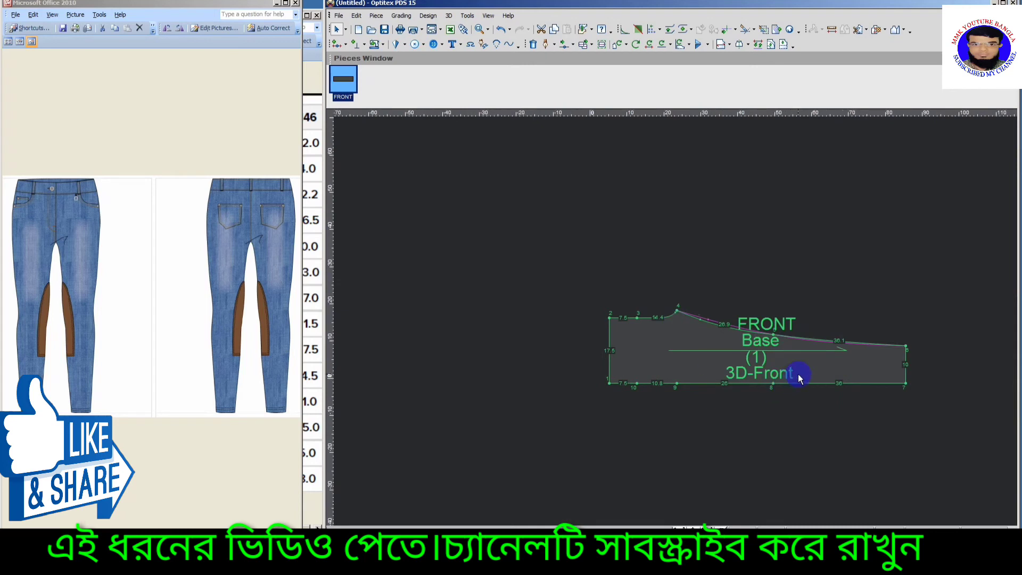
pyautogui.scroll(1, 788, 367)
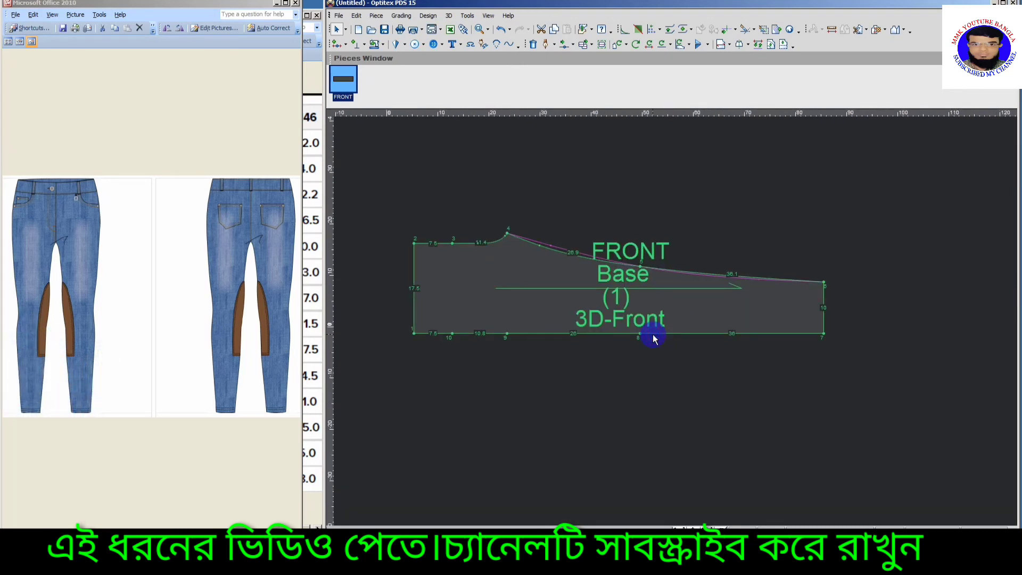
# Cycle through the S, P, A and C tool shortcuts.
pyautogui.press('s')
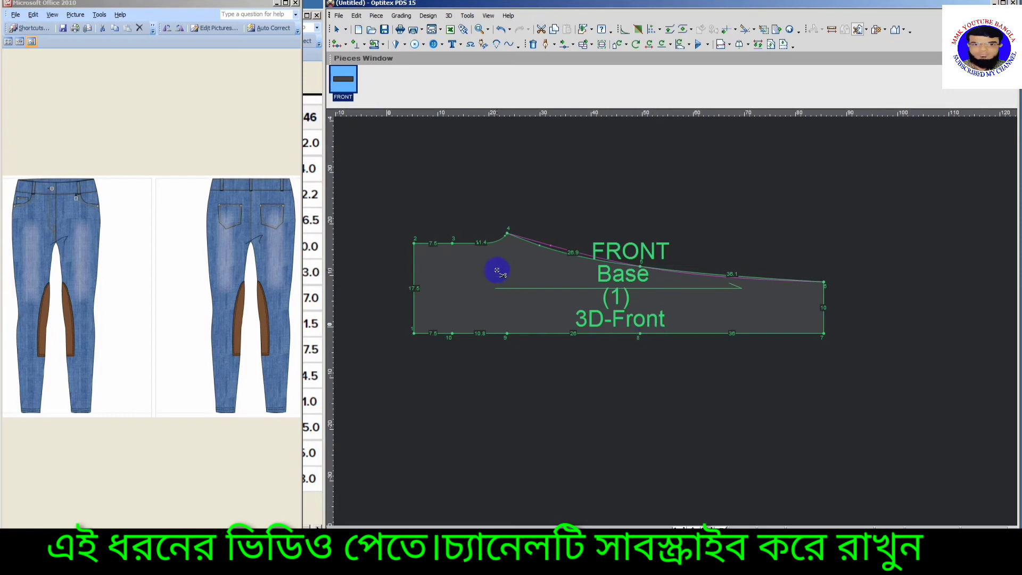
pyautogui.press('p')
pyautogui.press('a')
pyautogui.press('c')
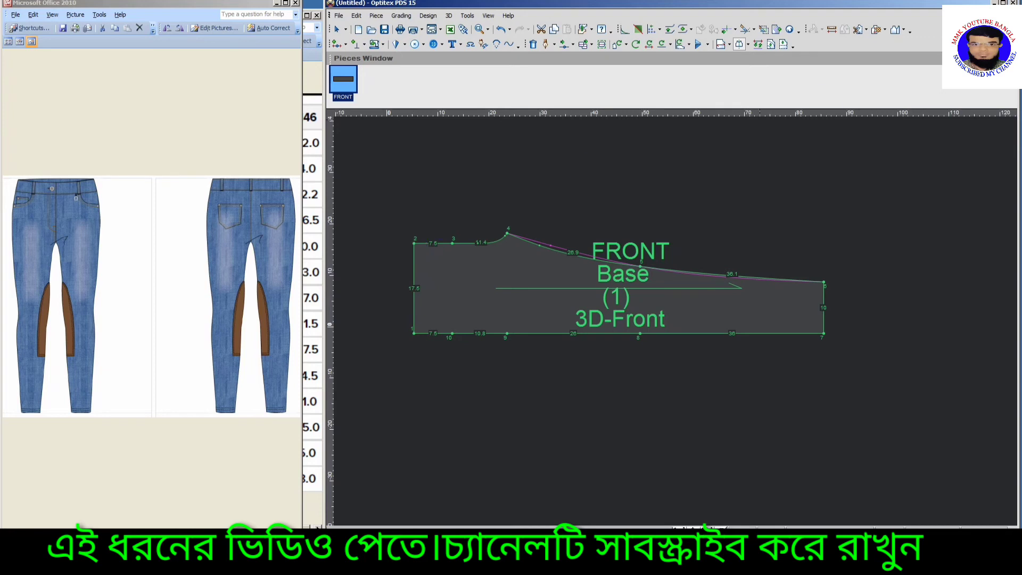
# Measure the top edge from corner point 2 to point 4, reading 18.9.
pyautogui.click(832, 29)
pyautogui.click(415, 243)
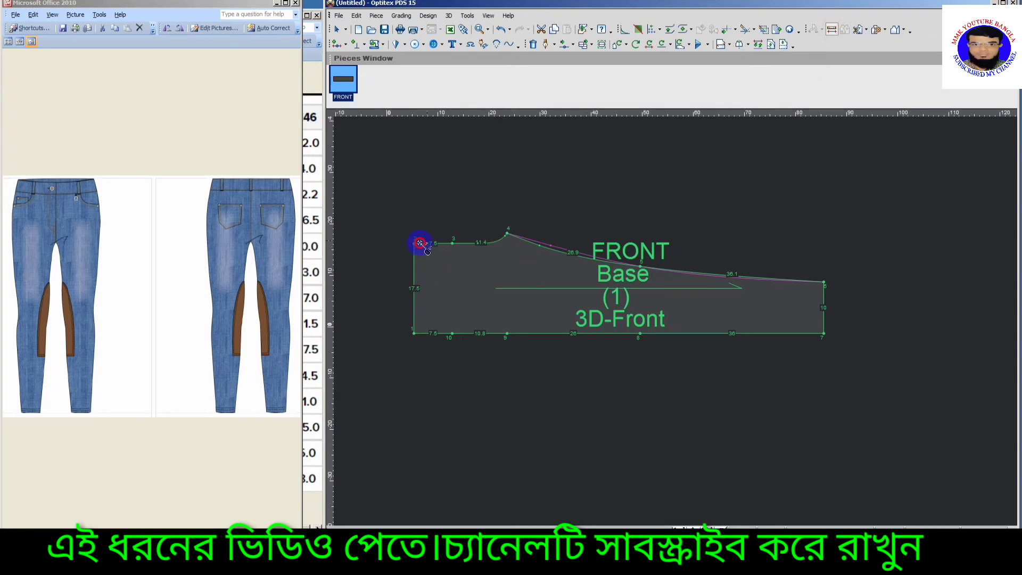
pyautogui.click(509, 233)
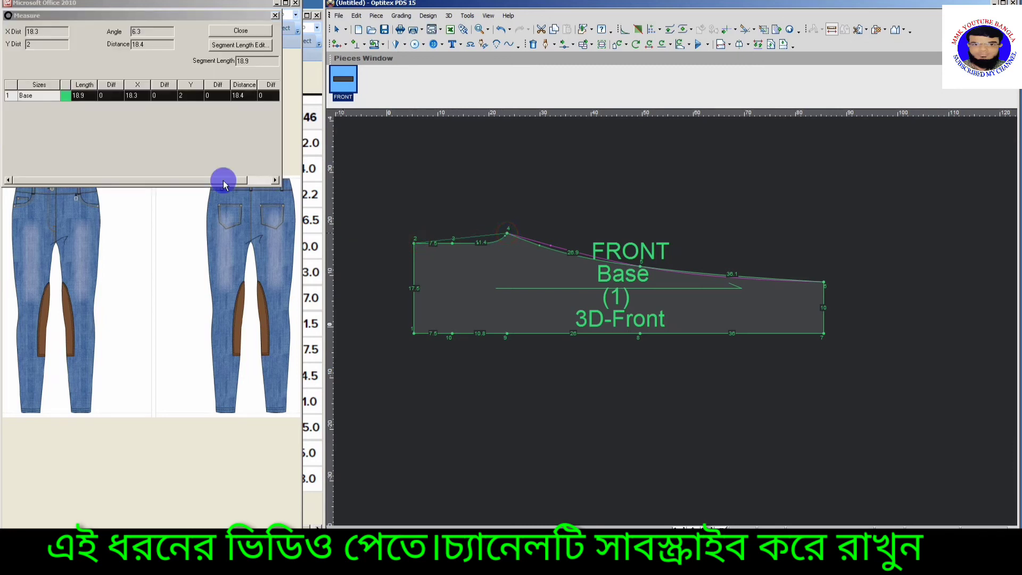
pyautogui.click(132, 96)
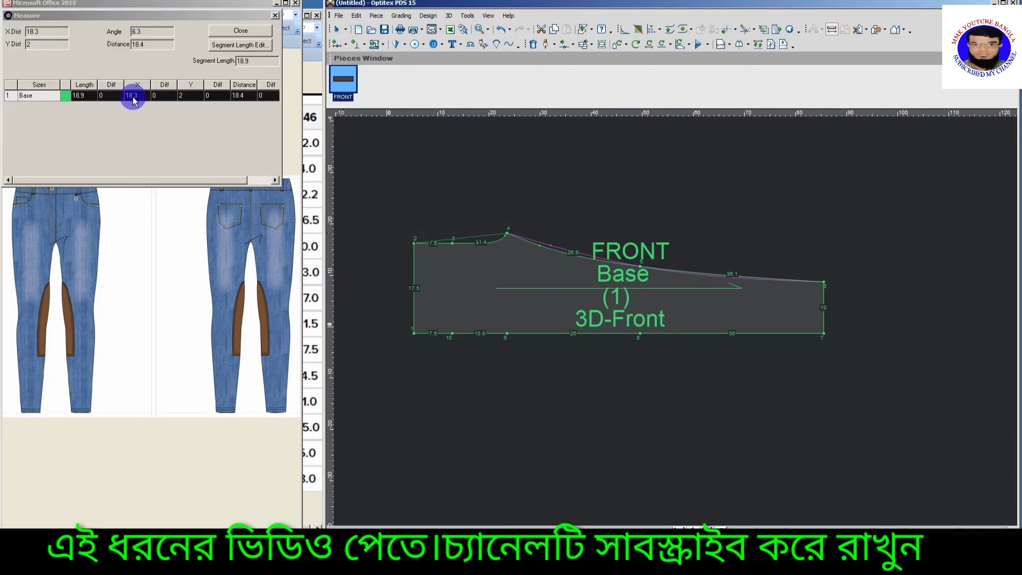
pyautogui.click(78, 96)
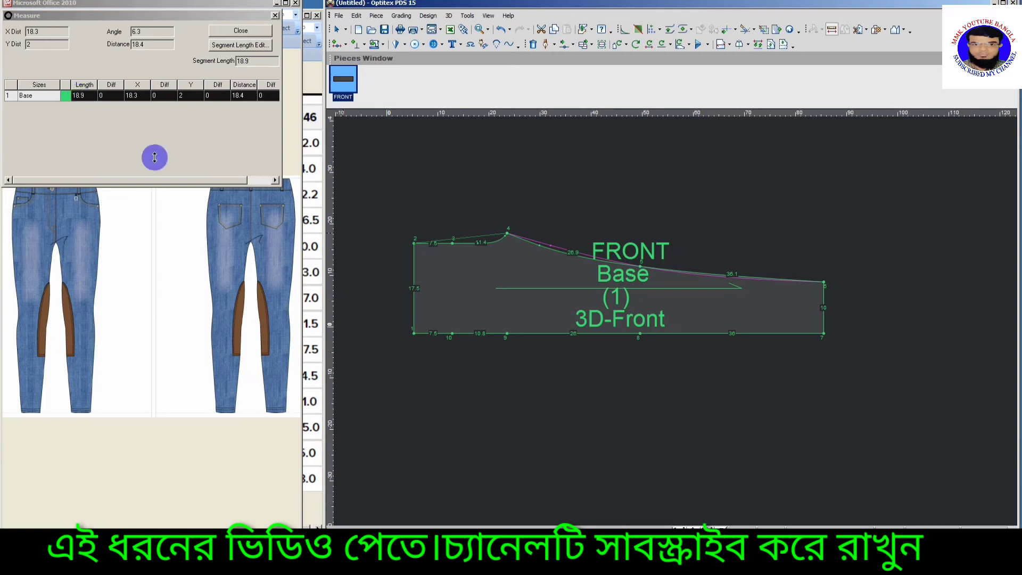
# Return to point selection and bring up the exact move values for corner point 2.
pyautogui.rightClick(380, 257)
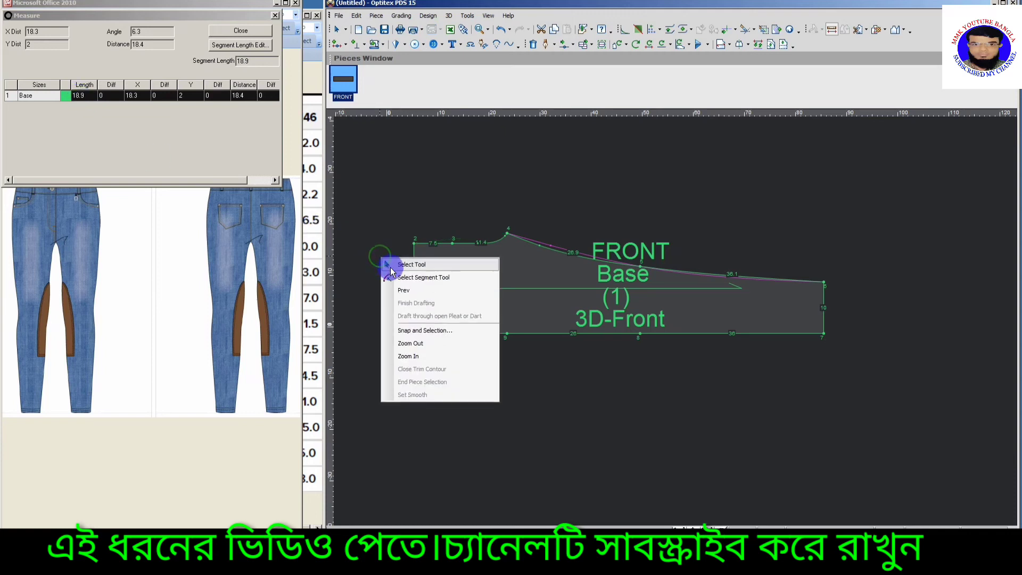
pyautogui.click(386, 261)
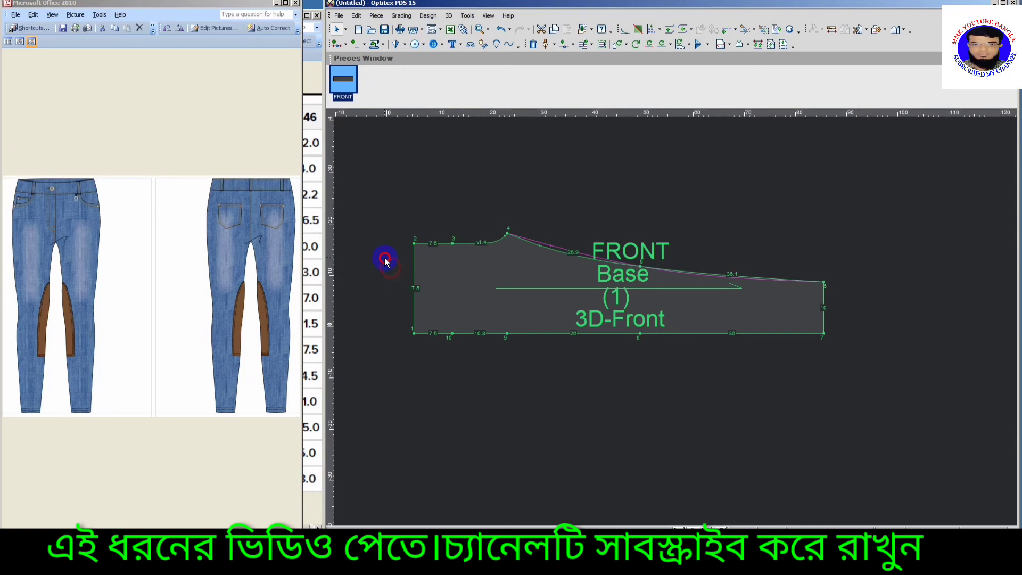
pyautogui.click(415, 244)
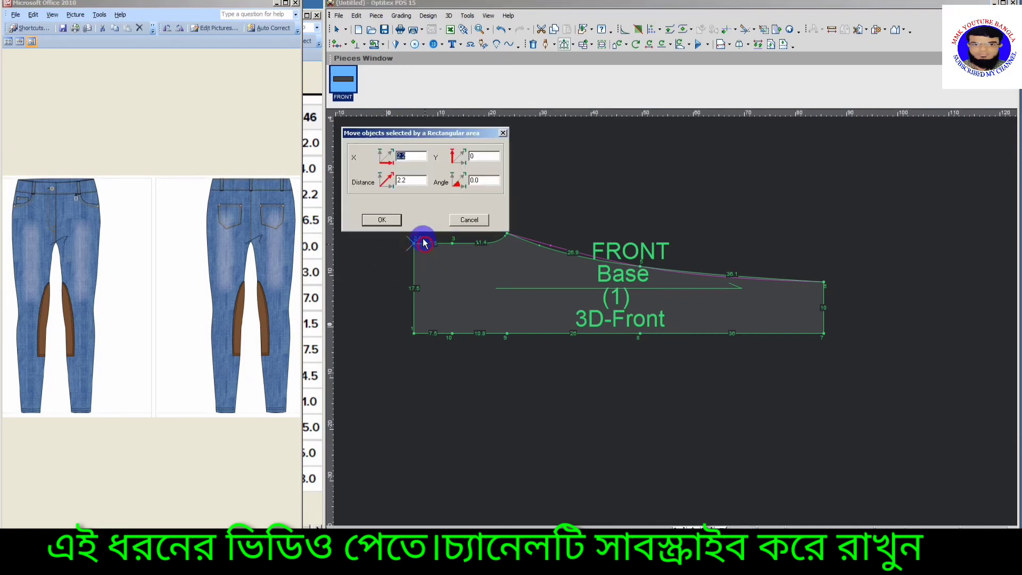
pyautogui.click(392, 163)
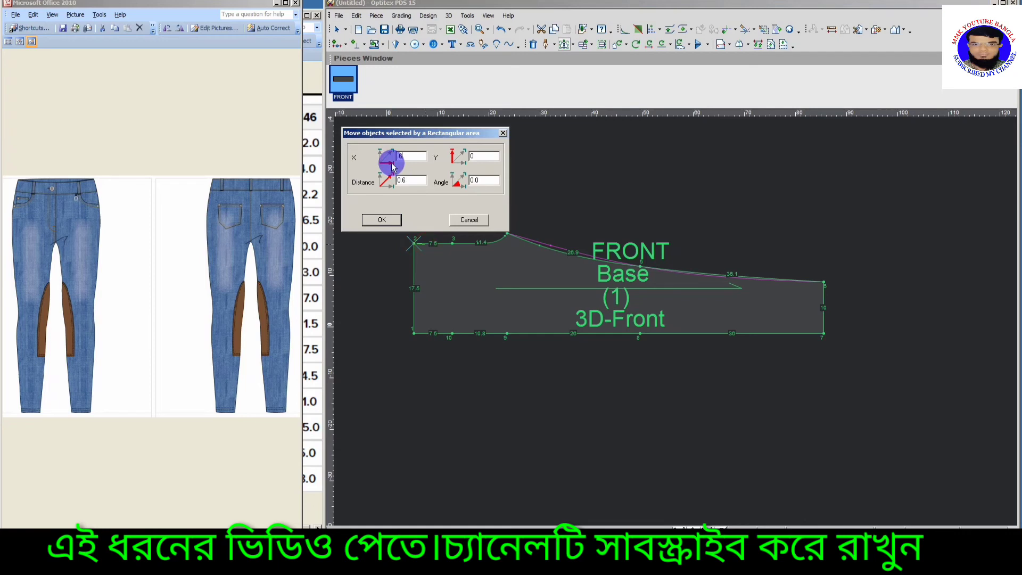
# Move corner point 2 inward by 0.6 and bring the size chart back into view.
pyautogui.click(382, 220)
pyautogui.scroll(2, 673, 317)
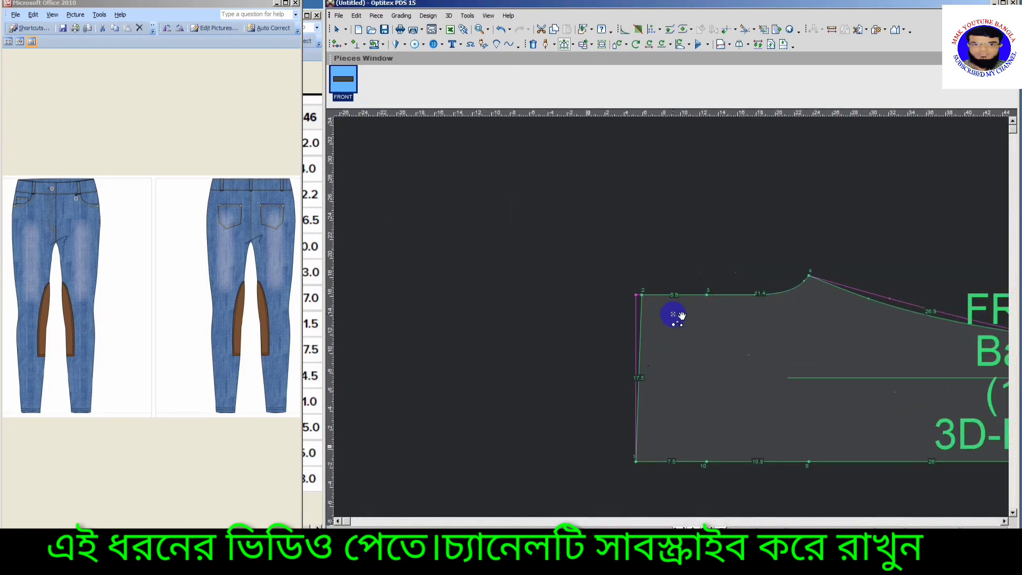
pyautogui.scroll(-2, 675, 316)
pyautogui.scroll(2, 749, 330)
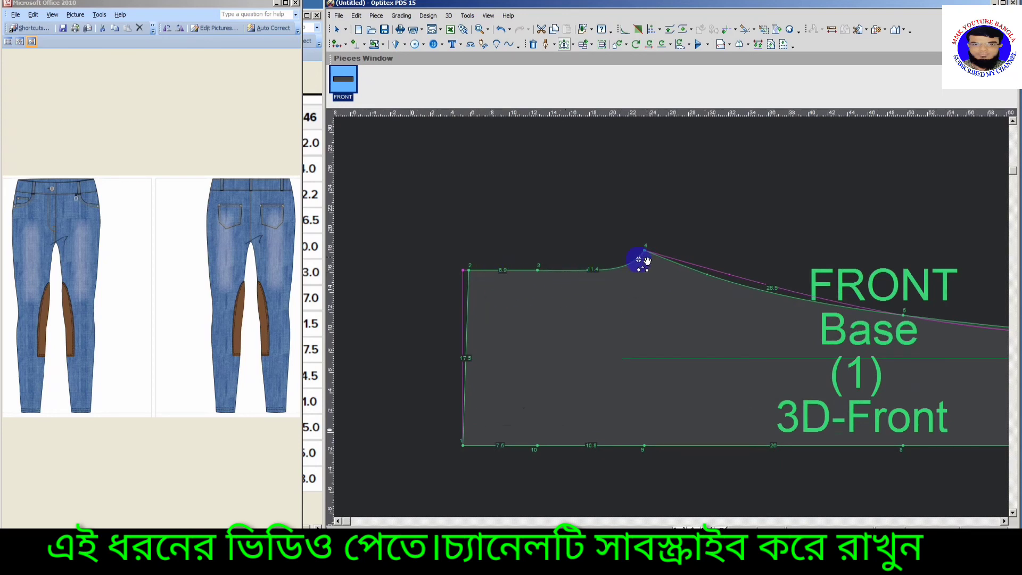
pyautogui.scroll(2, 625, 303)
pyautogui.scroll(-3, 673, 317)
pyautogui.scroll(-1, 675, 317)
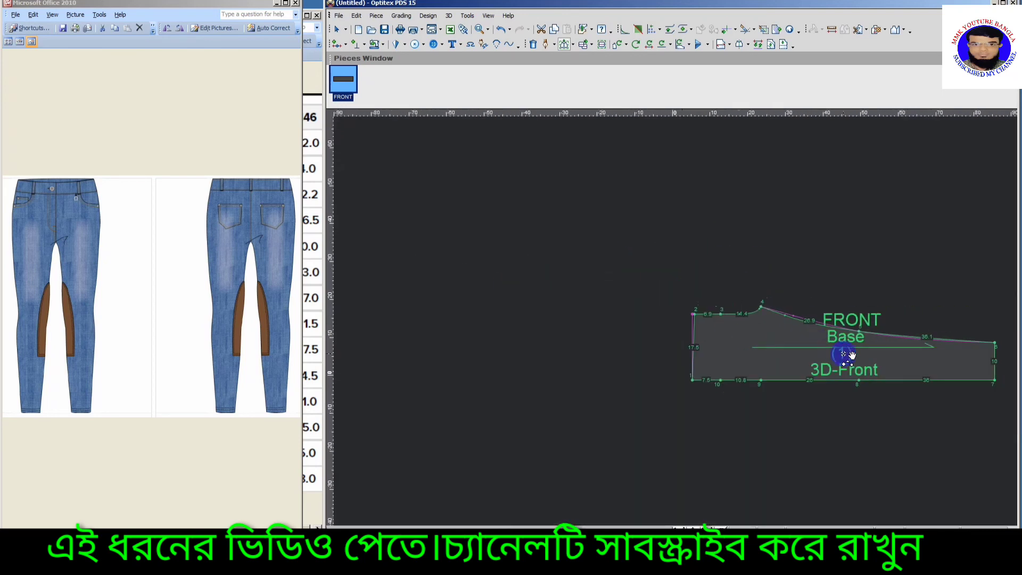
pyautogui.scroll(1, 847, 354)
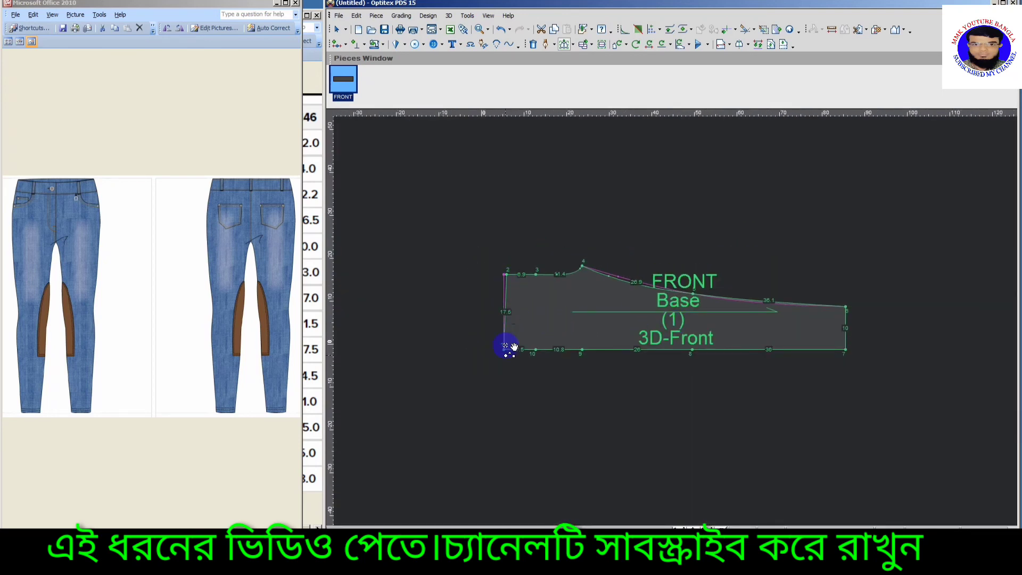
pyautogui.click(314, 74)
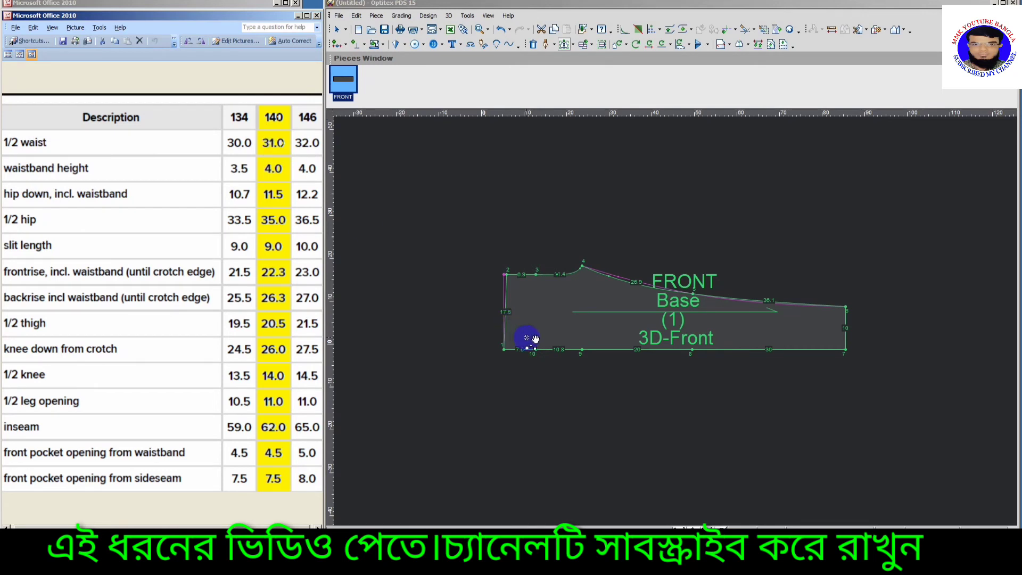
# Raise the FRONT piece's lower-left corner point by Y 2, shortening the left edge to 15.5.
pyautogui.scroll(2, 529, 338)
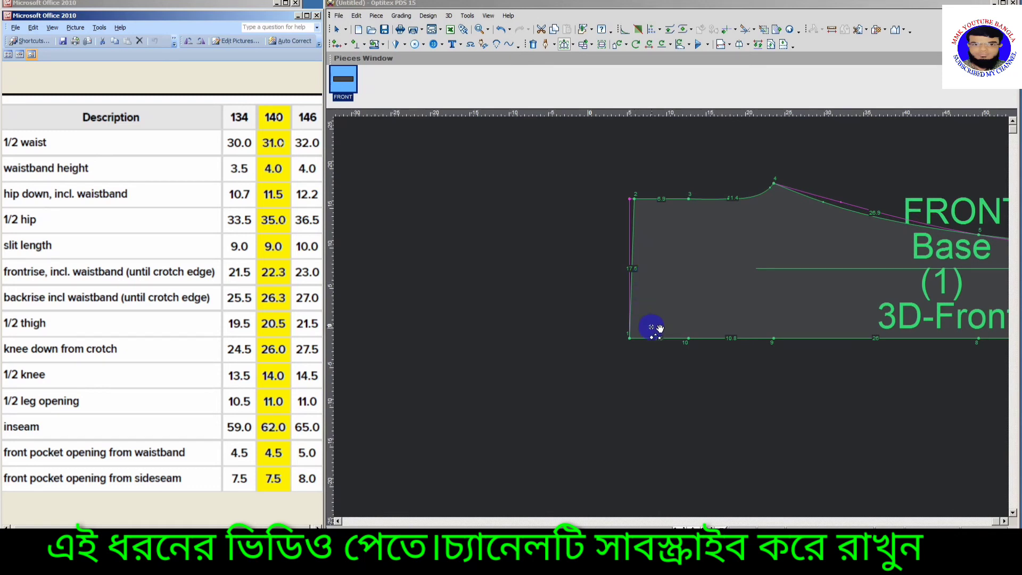
pyautogui.scroll(1, 652, 325)
pyautogui.moveTo(671, 318); pyautogui.dragTo(599, 375)
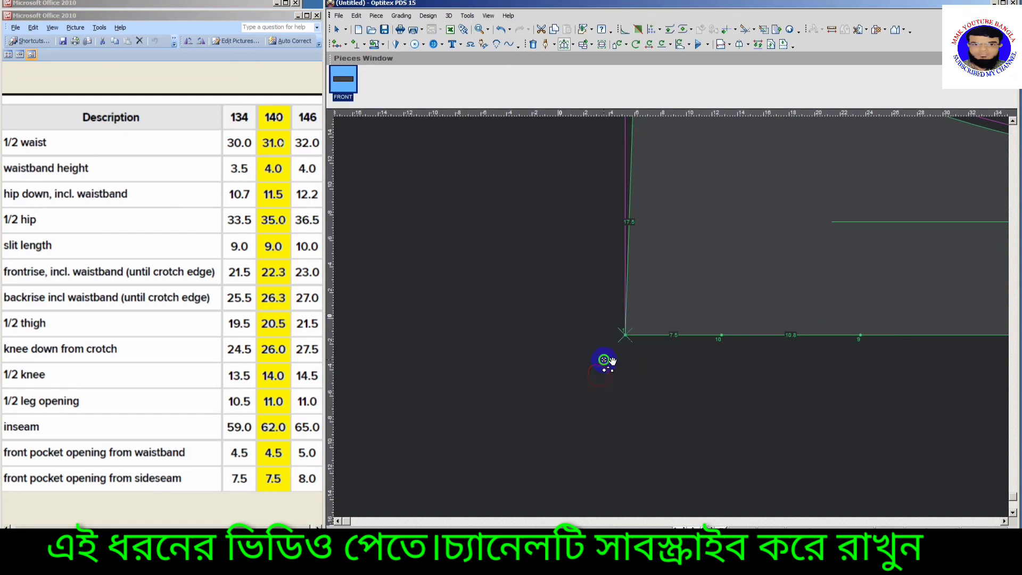
pyautogui.rightClick(606, 361)
pyautogui.click(634, 334)
pyautogui.moveTo(626, 334); pyautogui.dragTo(626, 320)
pyautogui.doubleClick(484, 155)
pyautogui.write('2')
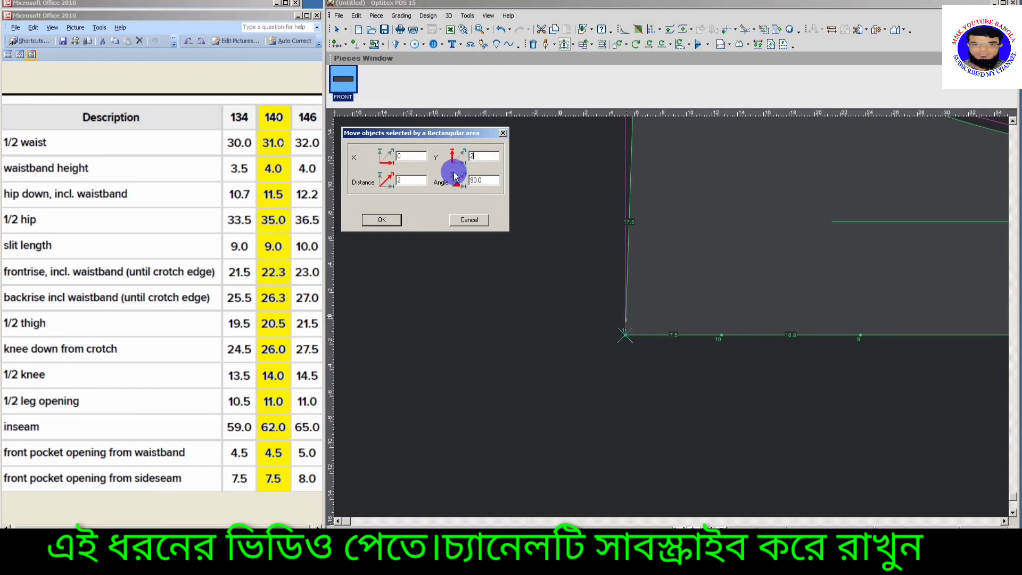
pyautogui.click(382, 220)
pyautogui.press('F4')
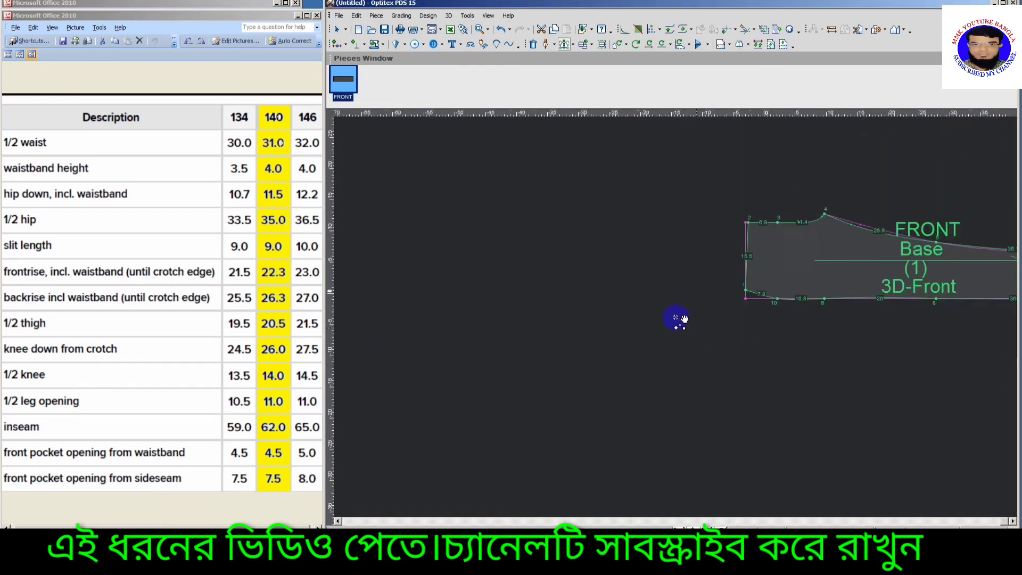
pyautogui.scroll(-2, 630, 336)
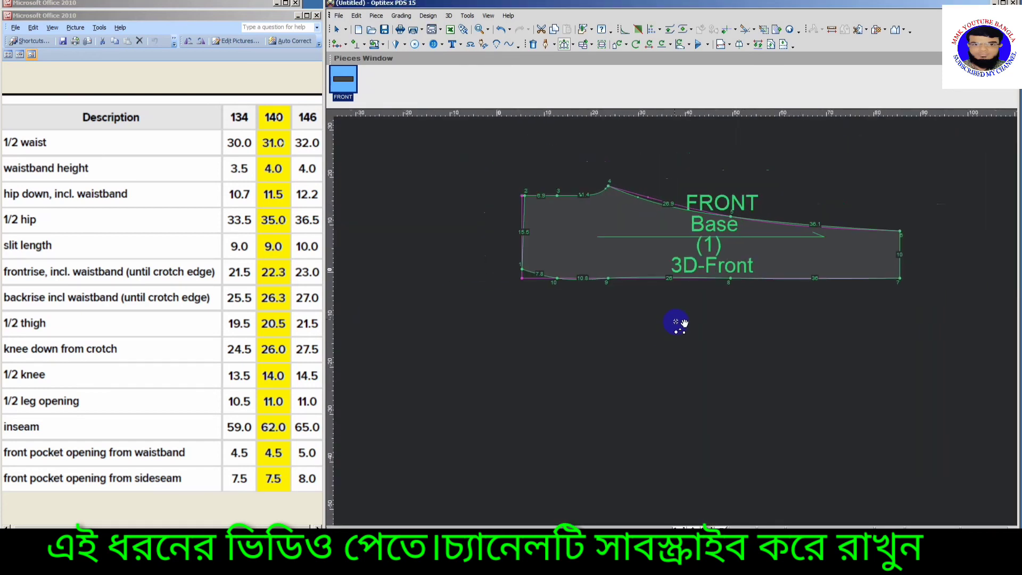
# Select hem points 5 to 8 and apply a first move through the Move objects dialog.
pyautogui.moveTo(824, 352); pyautogui.dragTo(681, 323, button='middle')
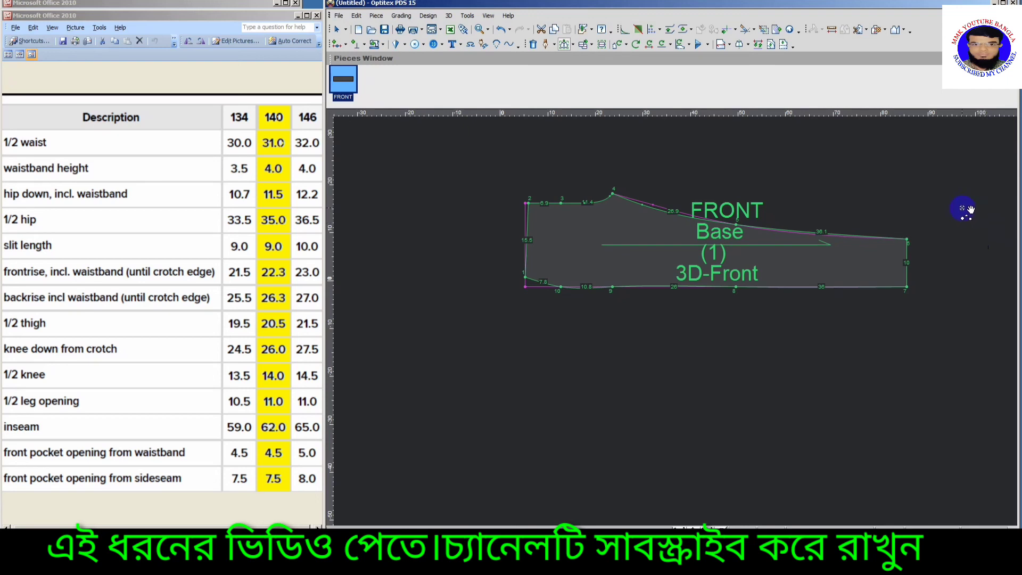
pyautogui.moveTo(961, 208); pyautogui.dragTo(705, 315)
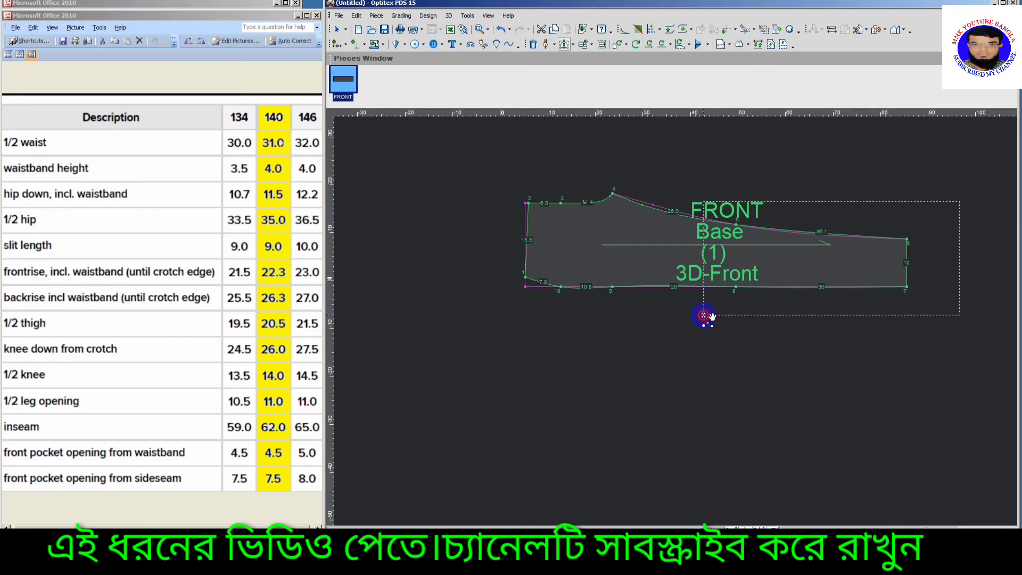
pyautogui.click(907, 240)
pyautogui.click(454, 167)
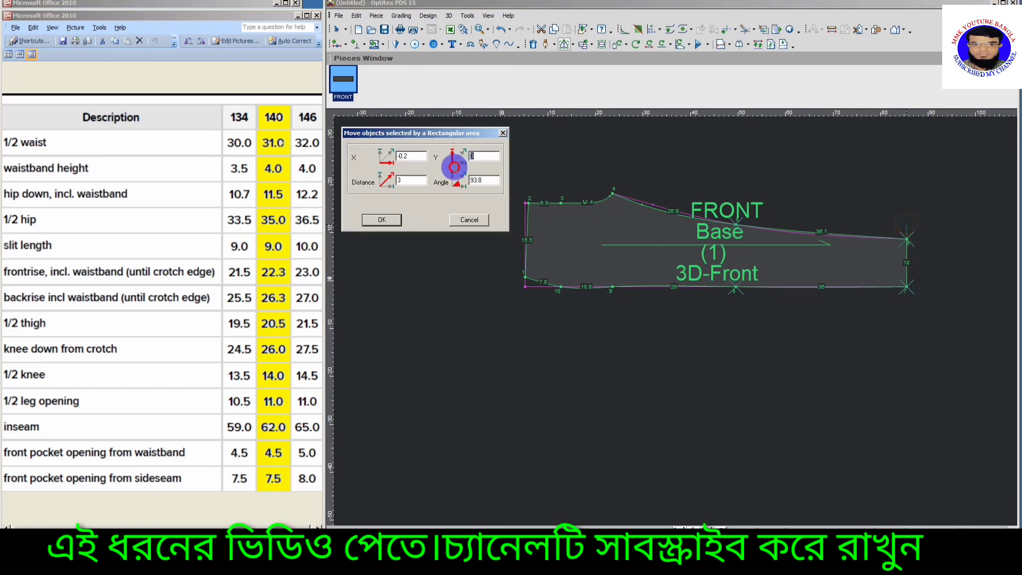
pyautogui.doubleClick(407, 155)
pyautogui.write('0')
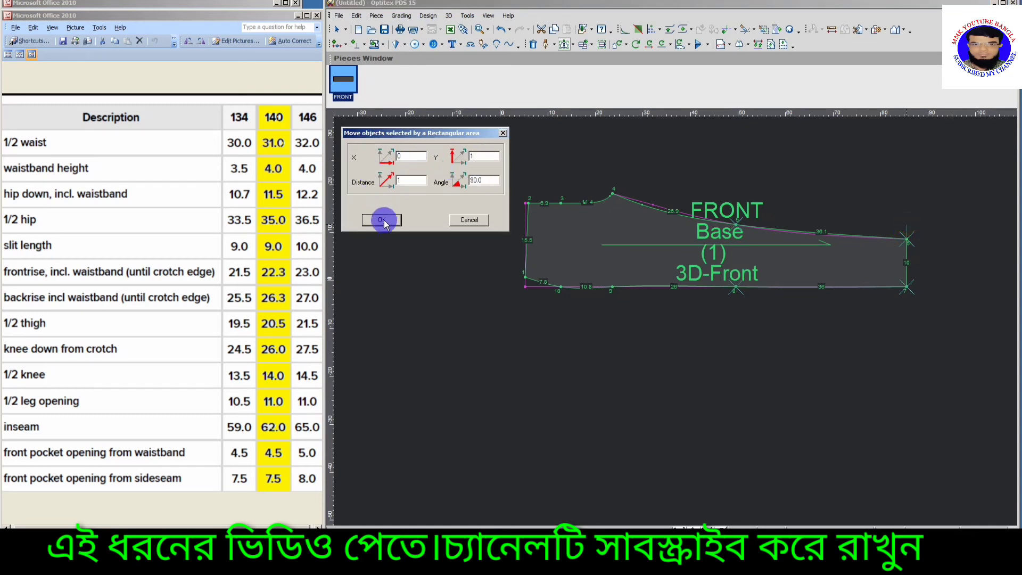
pyautogui.click(386, 226)
pyautogui.click(388, 220)
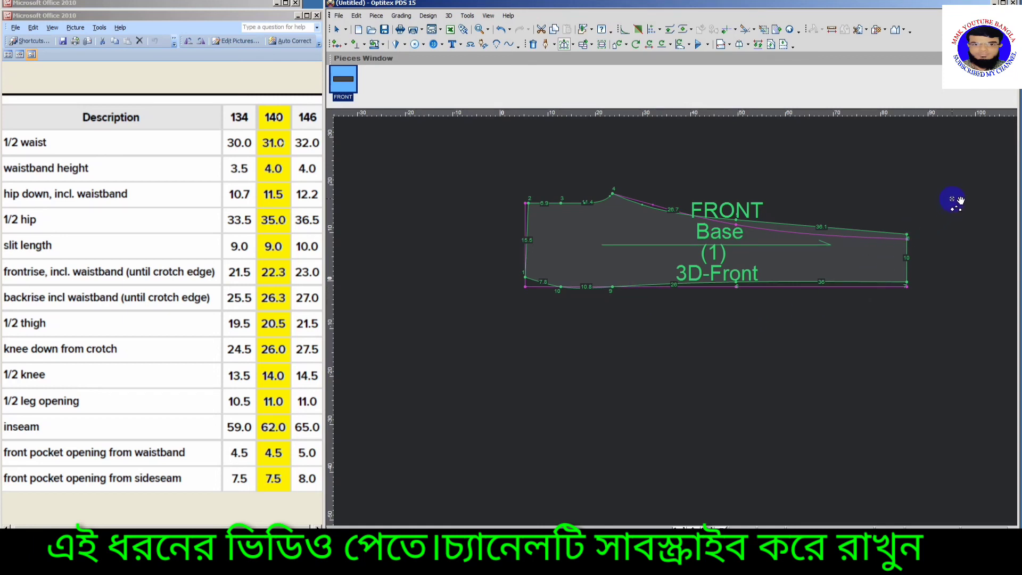
# Reselect both leg-hem corners and move them Y 1 and X -0.3.
pyautogui.moveTo(965, 198); pyautogui.dragTo(854, 325)
pyautogui.click(907, 229)
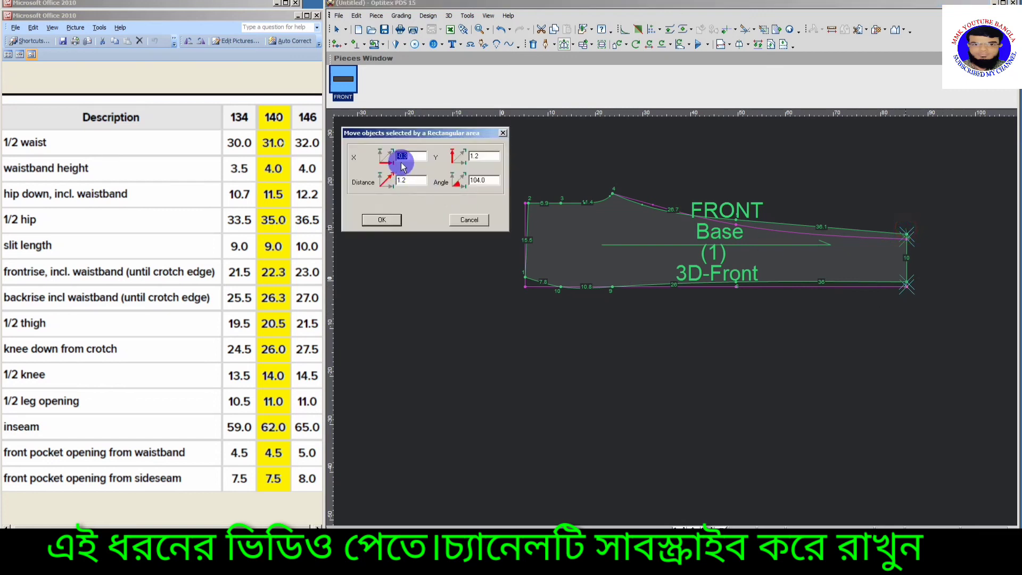
pyautogui.doubleClick(471, 156)
pyautogui.write('1')
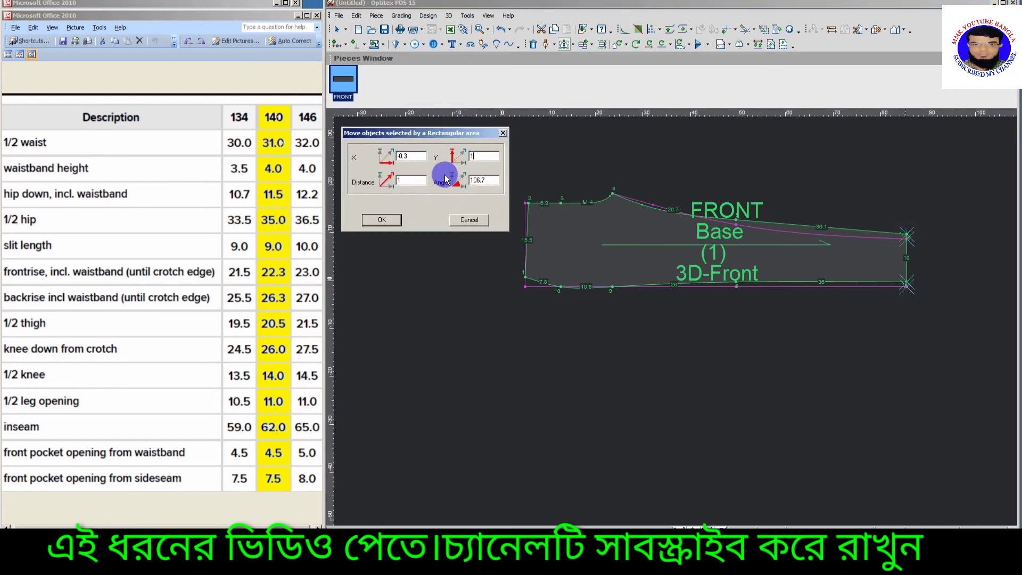
pyautogui.doubleClick(410, 156)
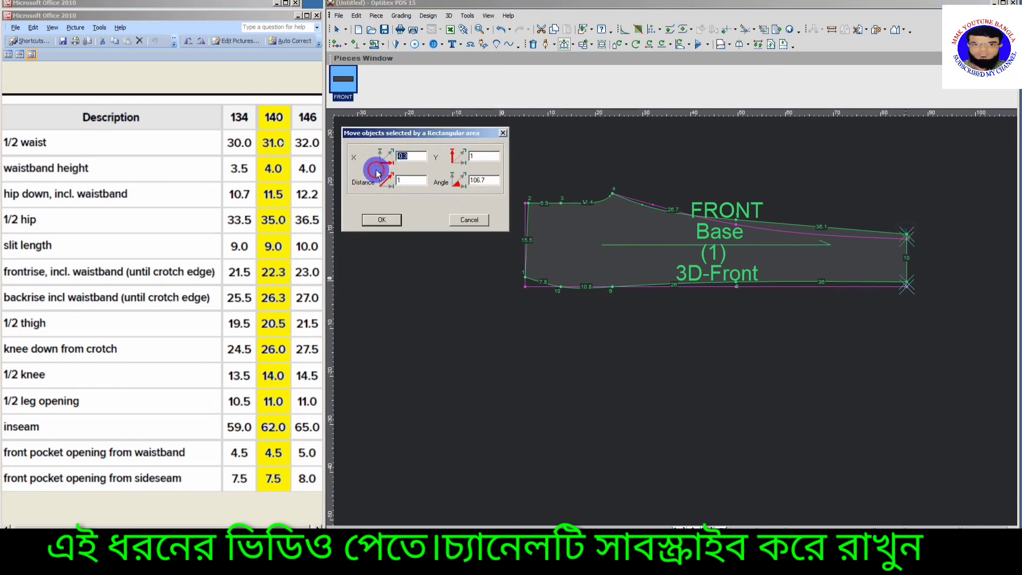
pyautogui.click(381, 219)
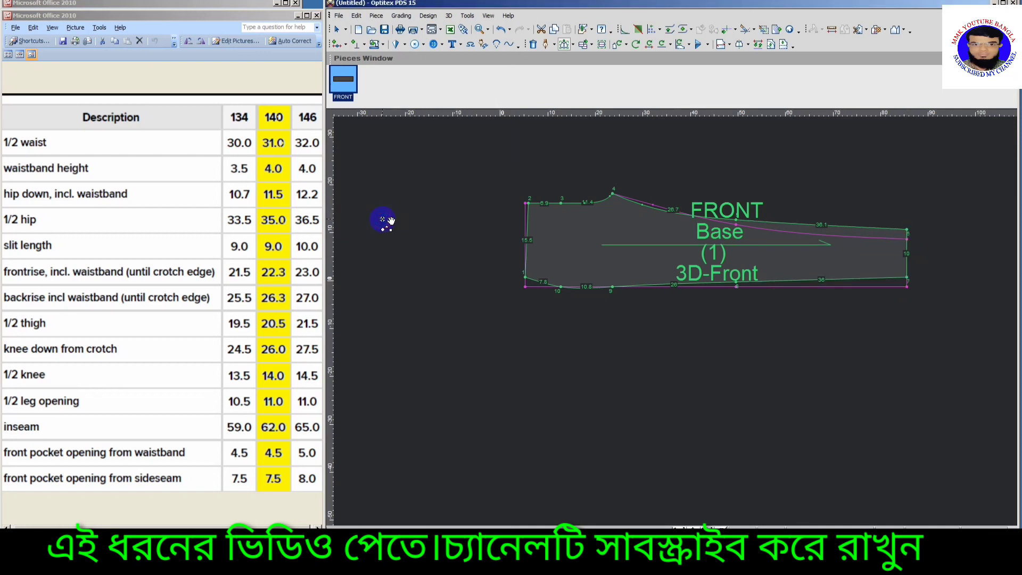
# Clear the moved points' selection and pan the view to the crotch end.
pyautogui.rightClick(658, 224)
pyautogui.press('Escape')
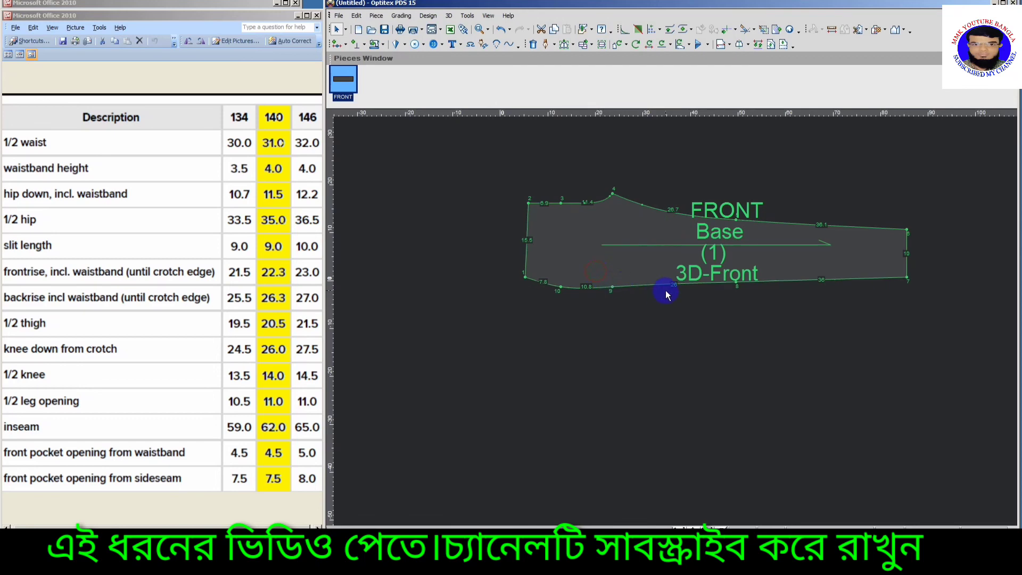
pyautogui.scroll(2, 666, 290)
pyautogui.scroll(-3, 672, 321)
pyautogui.scroll(1, 676, 323)
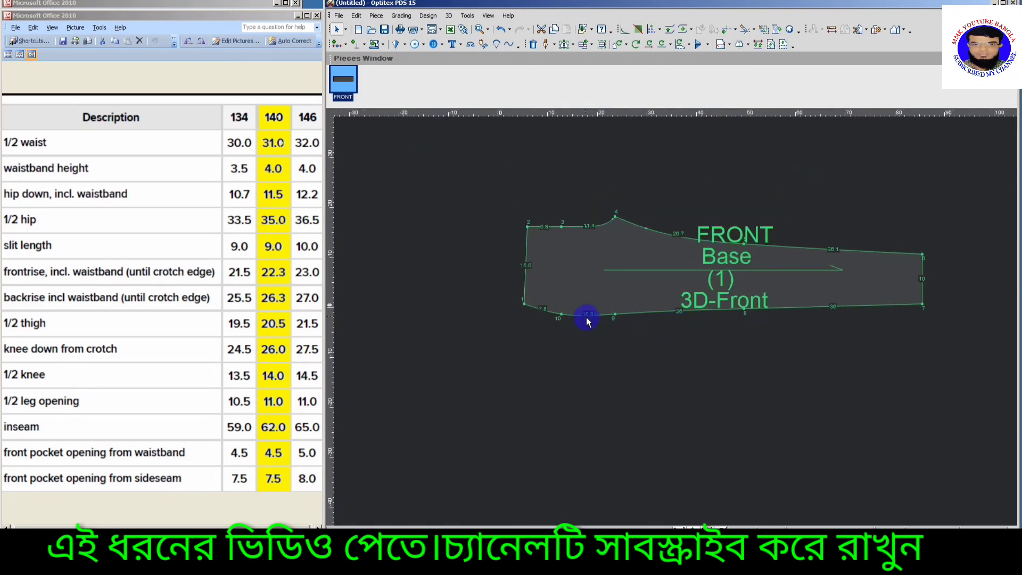
pyautogui.scroll(2, 579, 303)
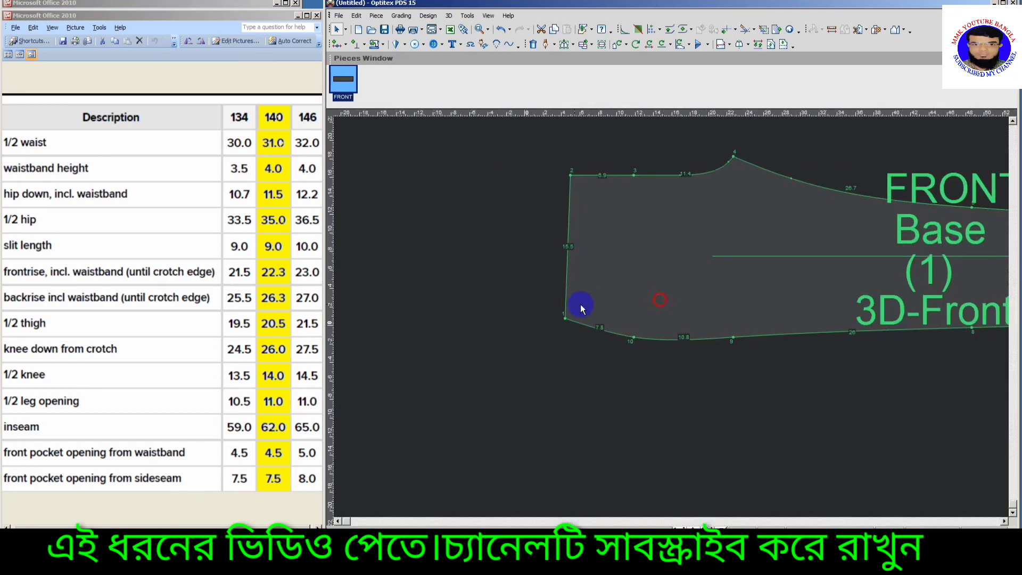
pyautogui.moveTo(639, 297); pyautogui.dragTo(522, 281, button='middle')
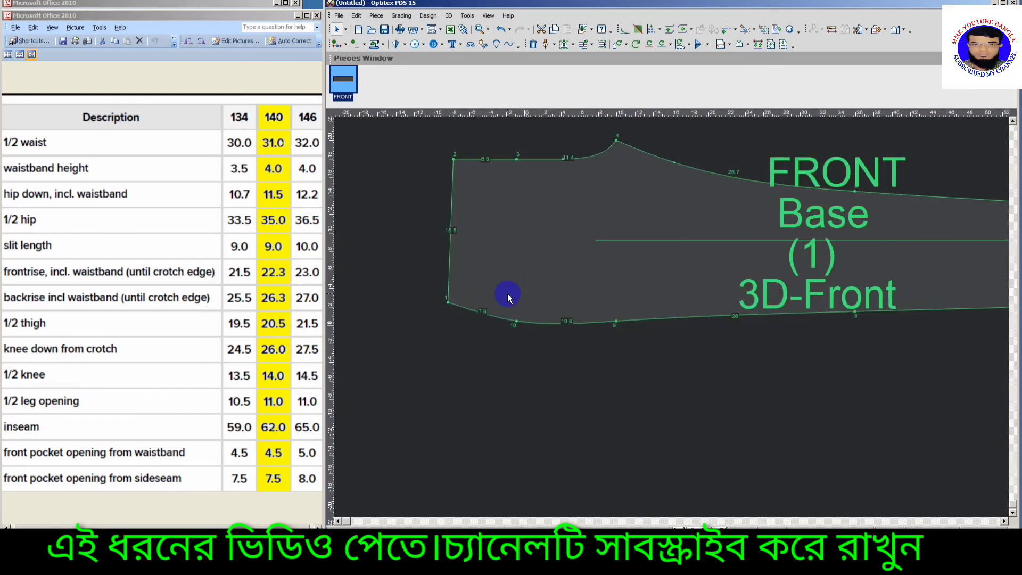
# Add a new point on the crotch curve near its lower-left end, rounding that segment to 8.8.
pyautogui.press('p')
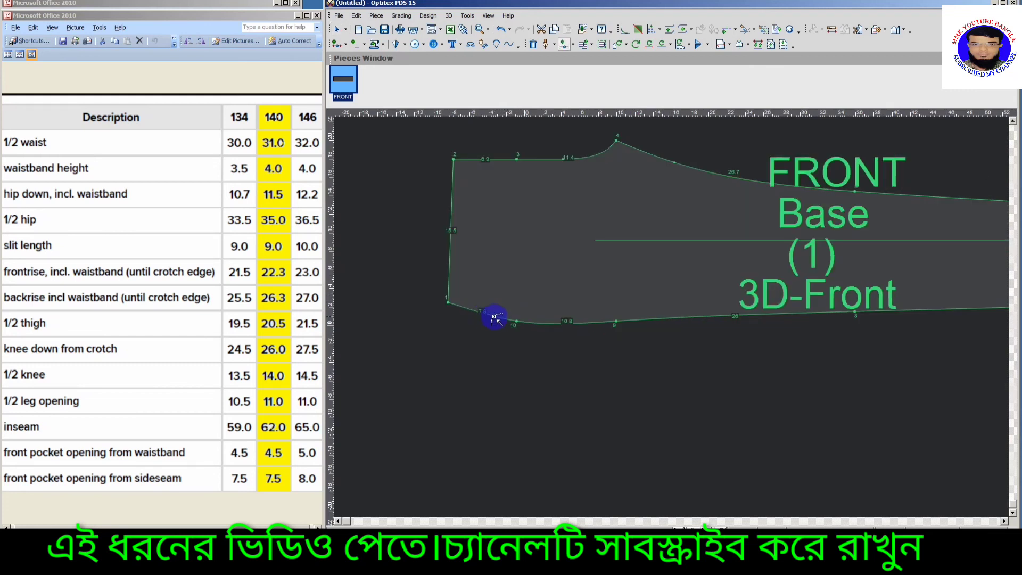
pyautogui.click(492, 318)
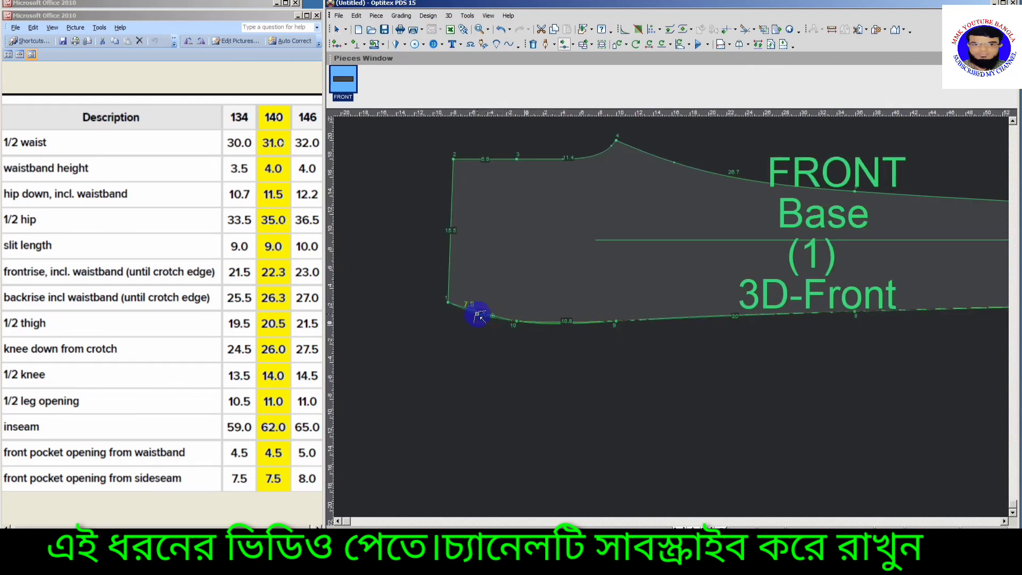
pyautogui.rightClick(479, 317)
pyautogui.press('Return')
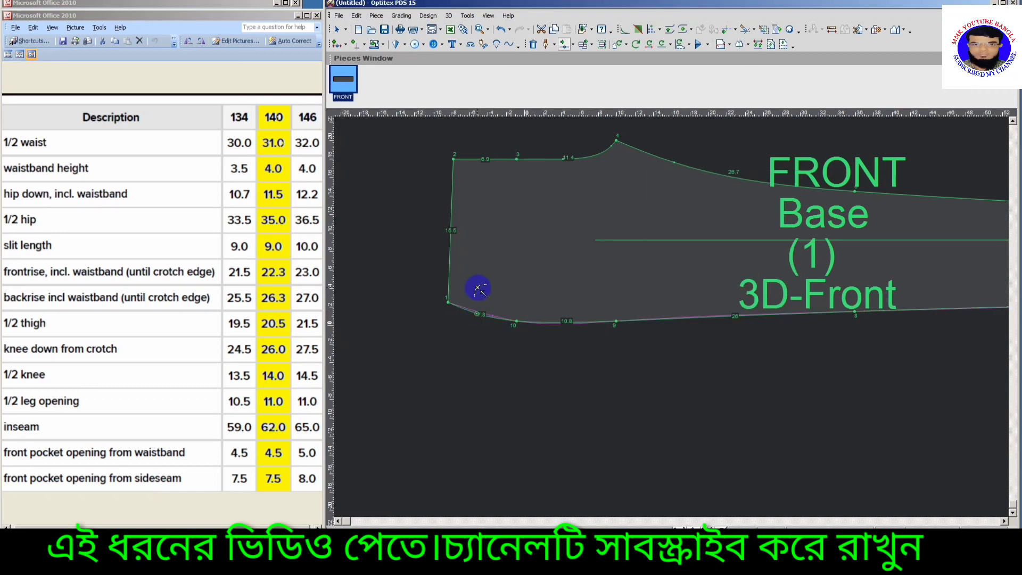
pyautogui.scroll(-3, 479, 289)
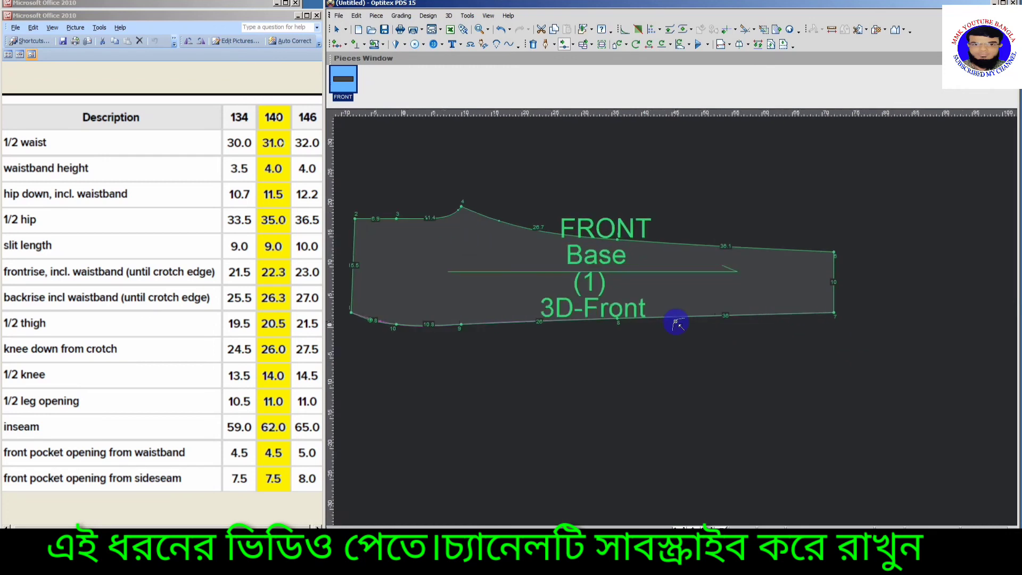
pyautogui.scroll(-1, 646, 308)
pyautogui.rightClick(682, 331)
pyautogui.press('Escape')
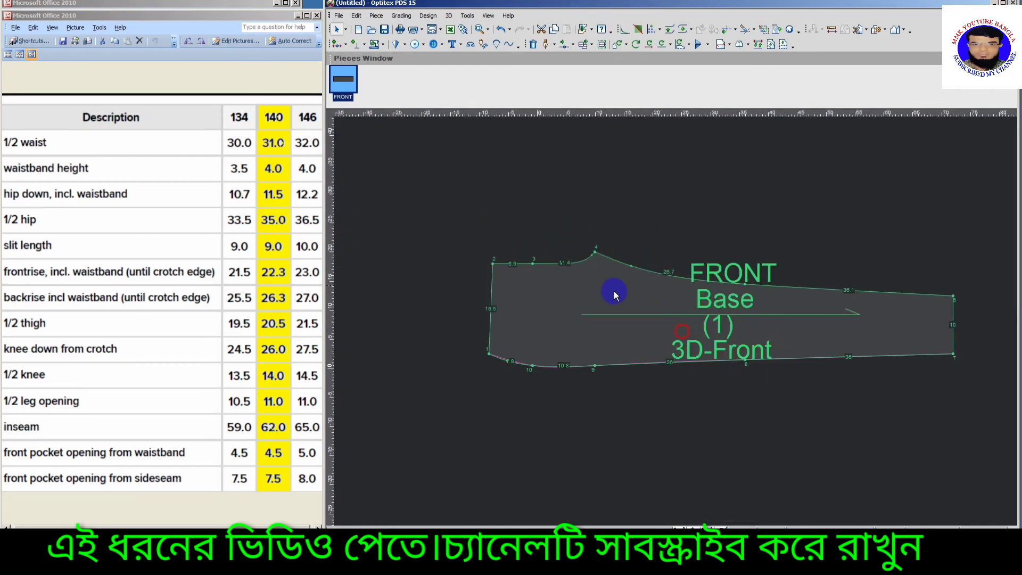
pyautogui.rightClick(630, 328)
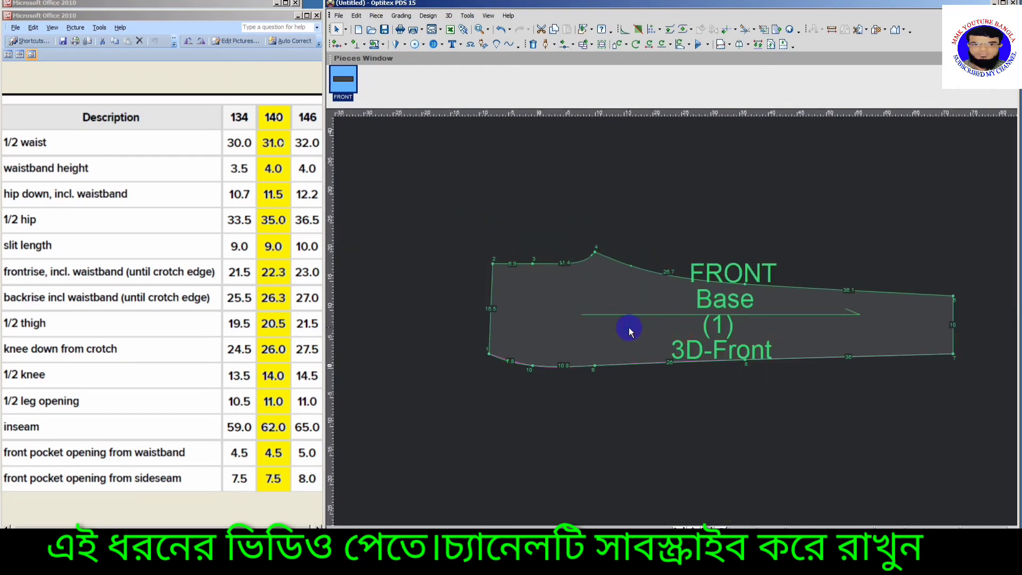
pyautogui.scroll(1, 673, 321)
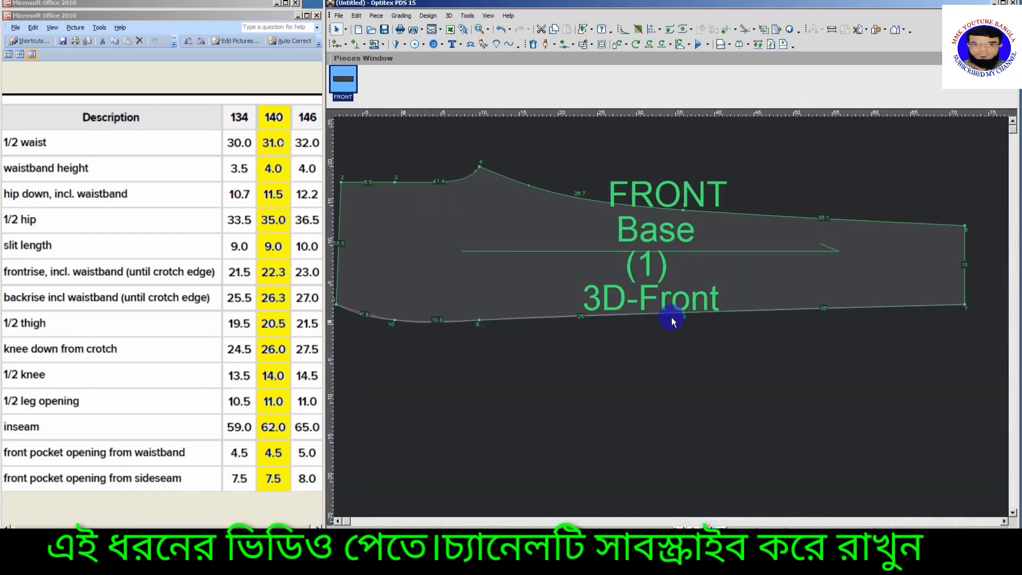
pyautogui.scroll(-1, 742, 270)
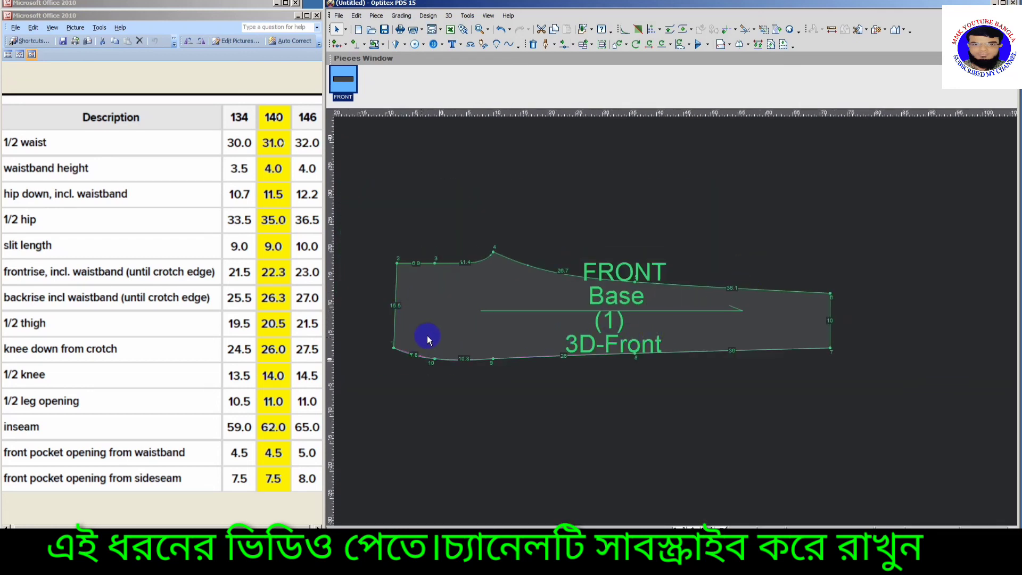
# Check the jeans reference pictures and measurement table, then zoom in on the FRONT piece.
pyautogui.click(269, 5)
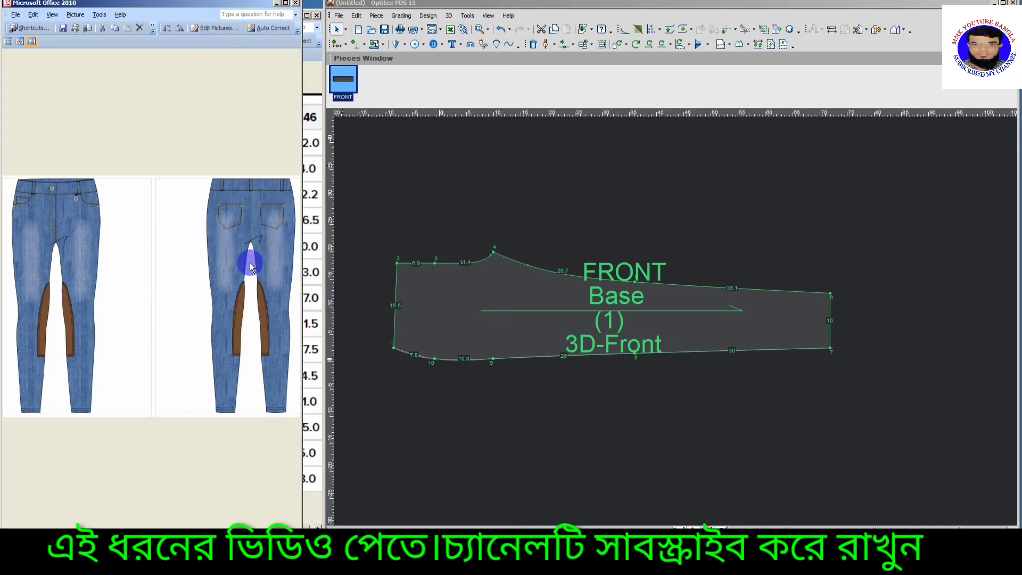
pyautogui.click(309, 79)
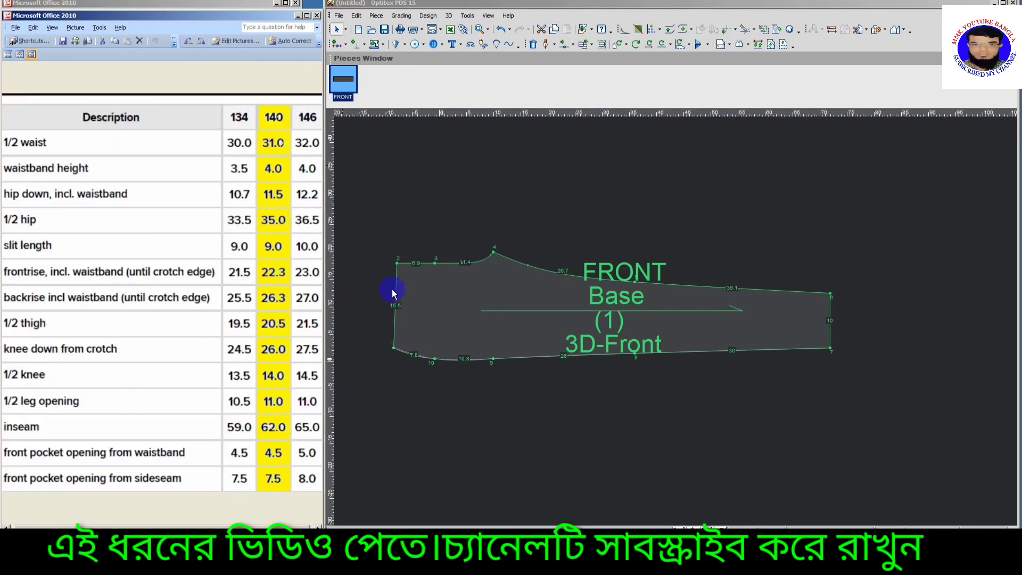
pyautogui.scroll(2, 418, 312)
pyautogui.moveTo(417, 312); pyautogui.dragTo(676, 319, button='middle')
pyautogui.moveTo(817, 330); pyautogui.dragTo(678, 327, button='middle')
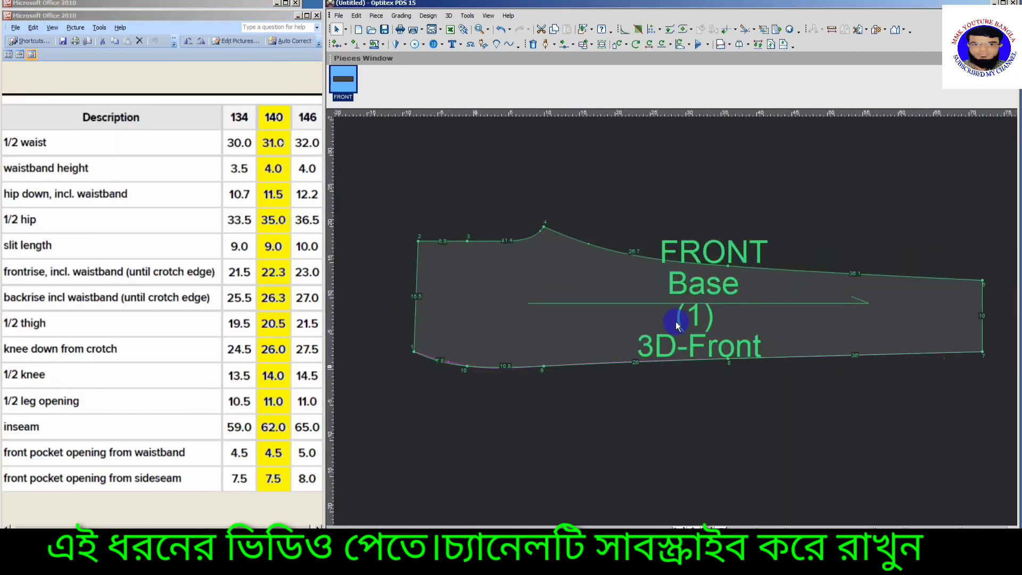
# Add a point on the side seam just past point 4, making that segment 26.6.
pyautogui.press('Insert')
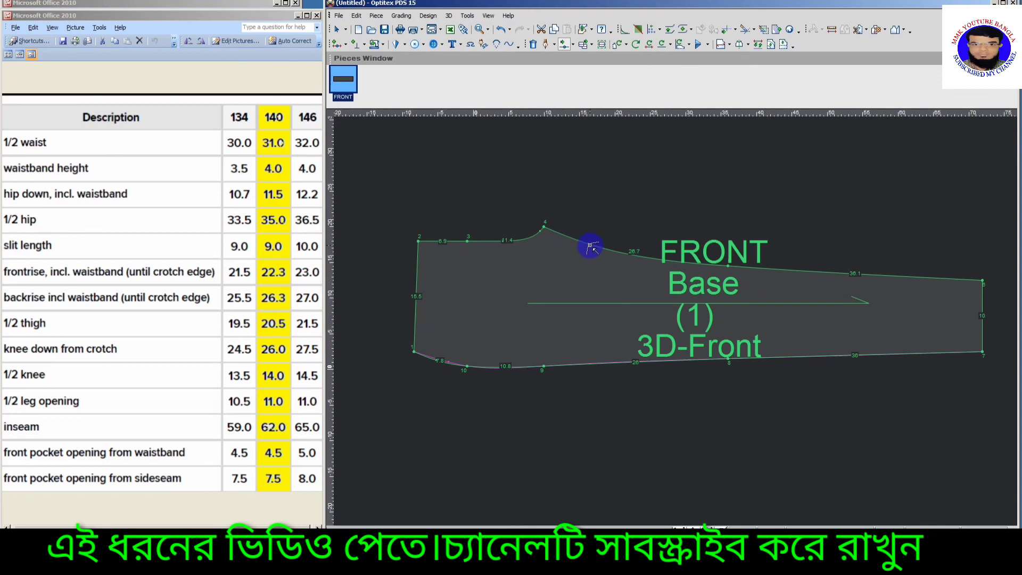
pyautogui.click(590, 245)
pyautogui.click(591, 244)
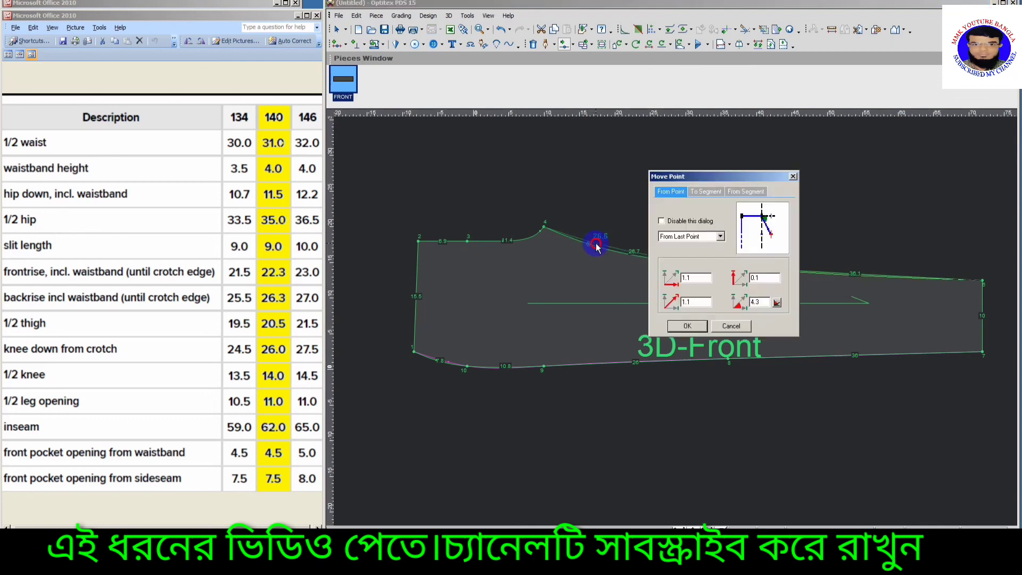
pyautogui.rightClick(605, 295)
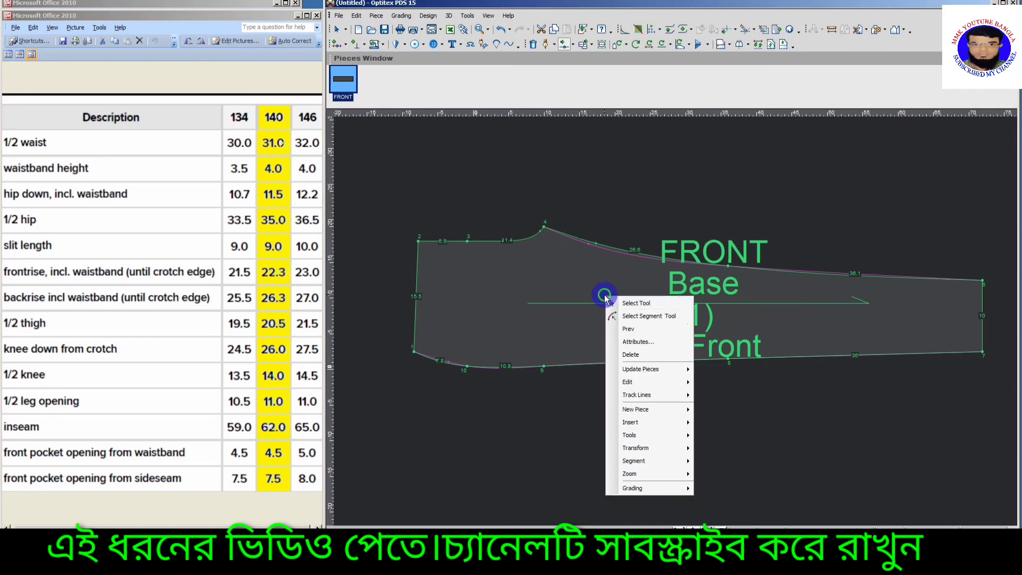
pyautogui.click(618, 308)
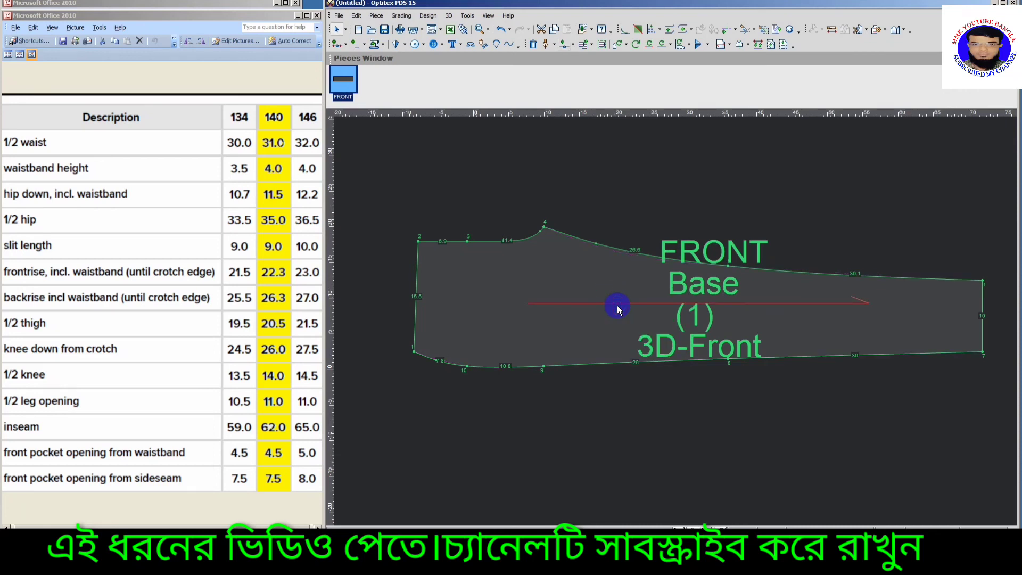
pyautogui.click(601, 296)
pyautogui.click(841, 319)
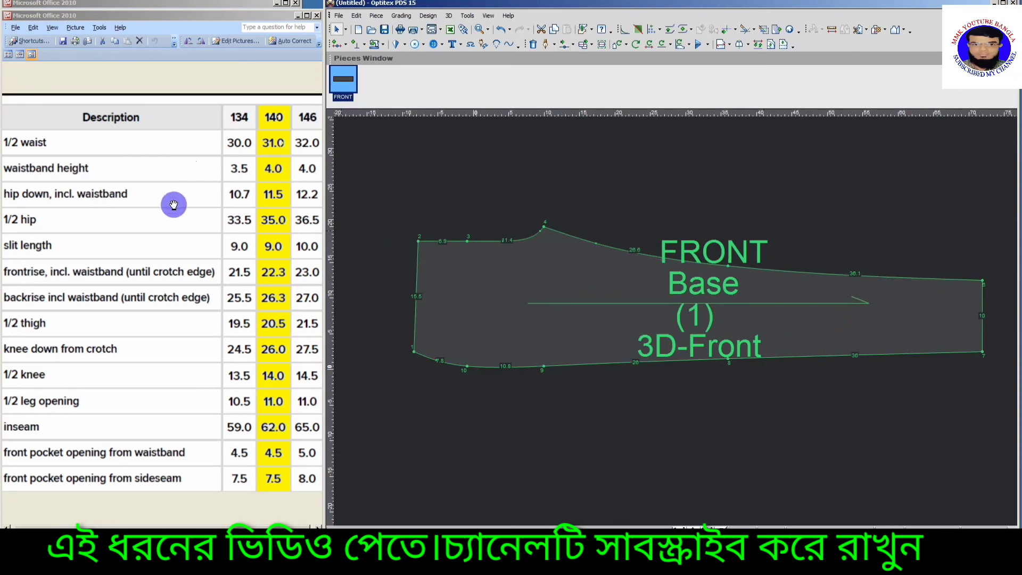
pyautogui.click(261, 6)
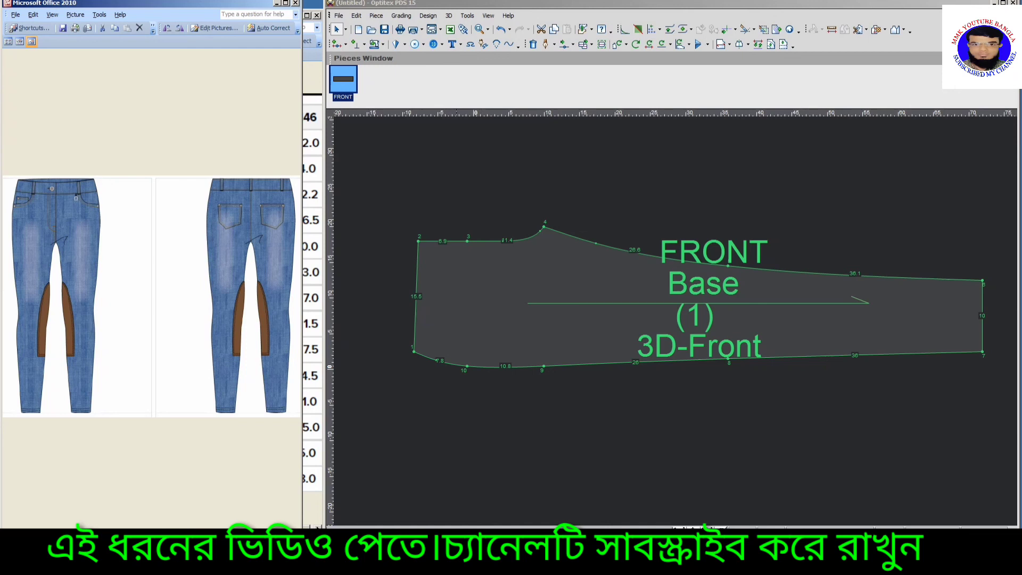
# Zoom out the pattern view and check the jeans reference pictures.
pyautogui.scroll(-1, 645, 380)
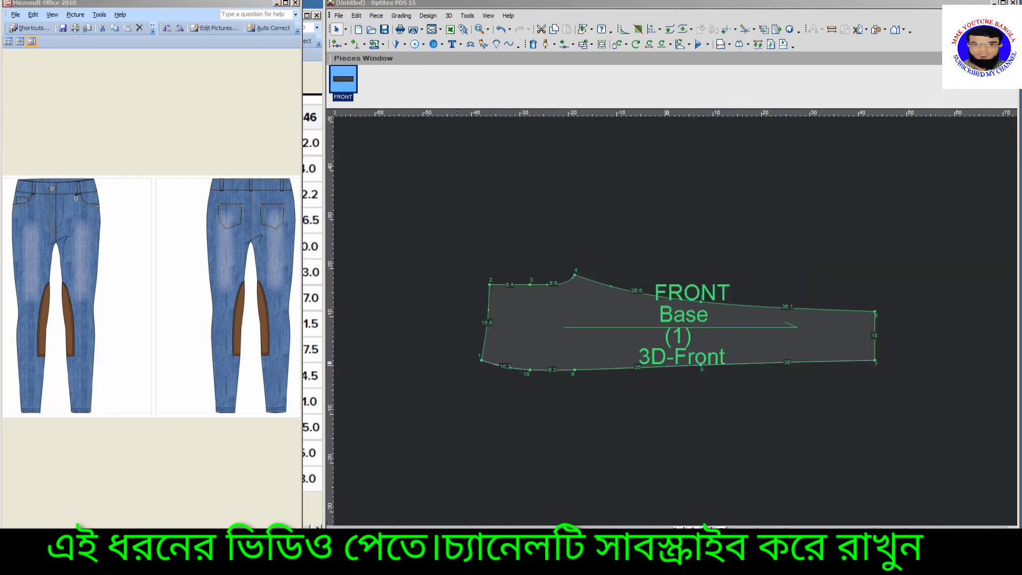
pyautogui.click(218, 294)
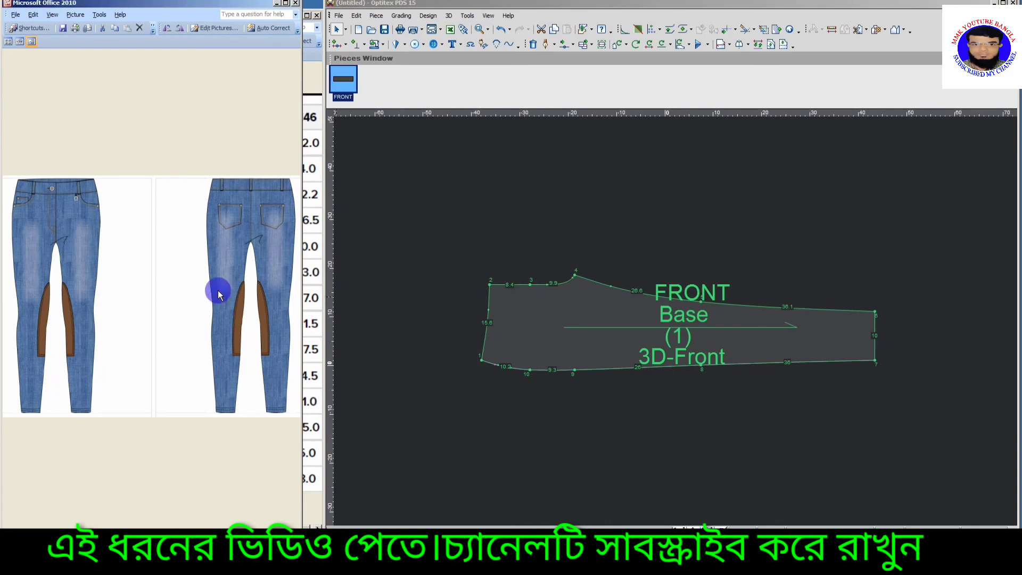